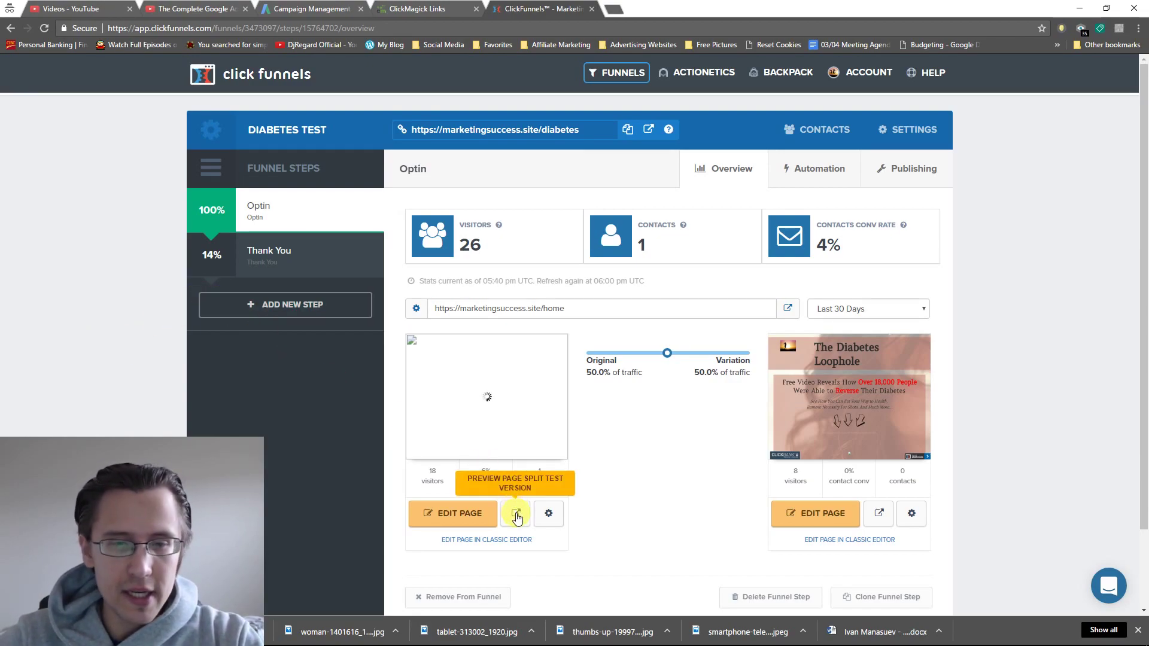
# Step: Preview the original version of the Optin page, look at its rotating image slideshow, and return to the funnel overview
pyautogui.click(516, 517)
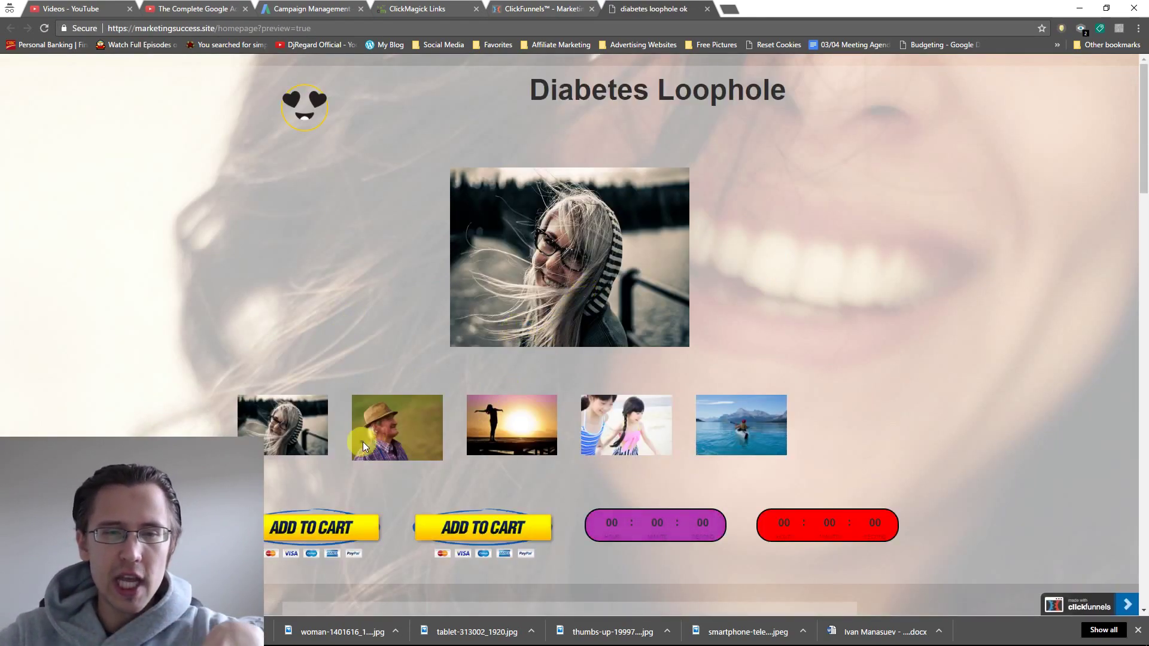
pyautogui.click(331, 453)
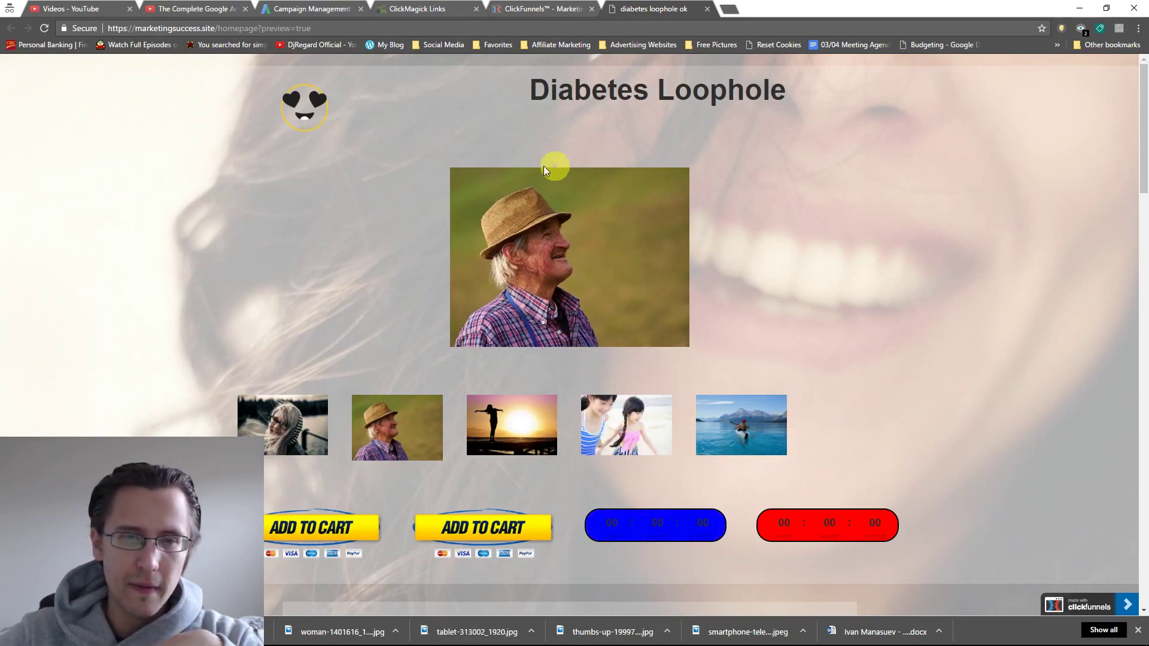
pyautogui.click(511, 425)
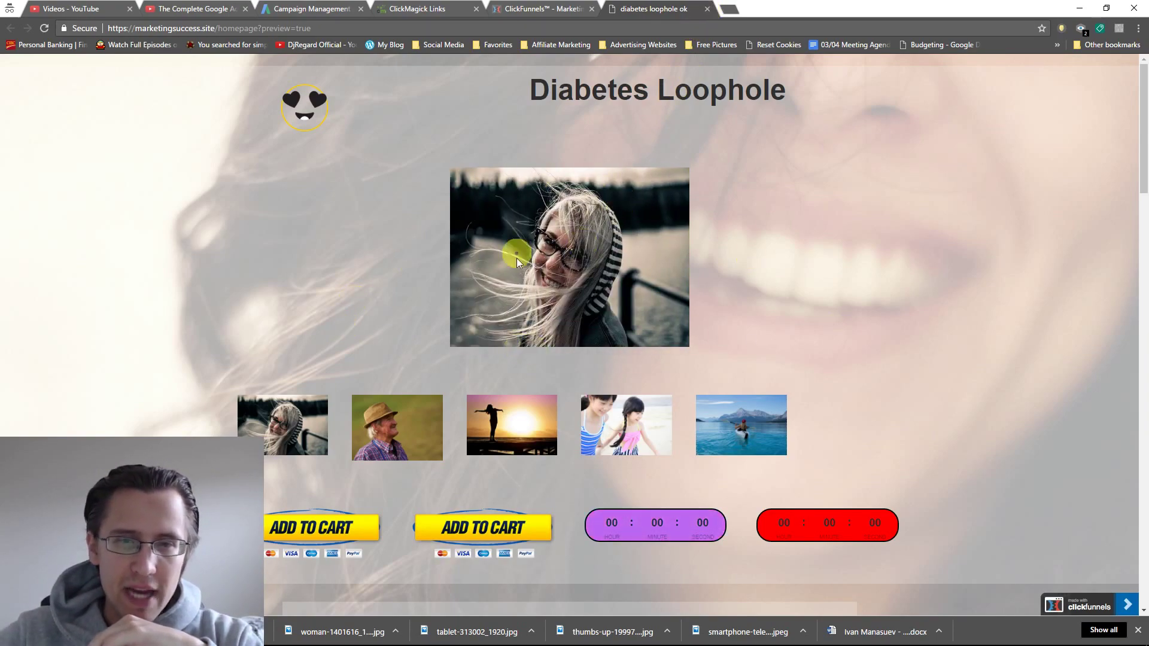
pyautogui.click(707, 9)
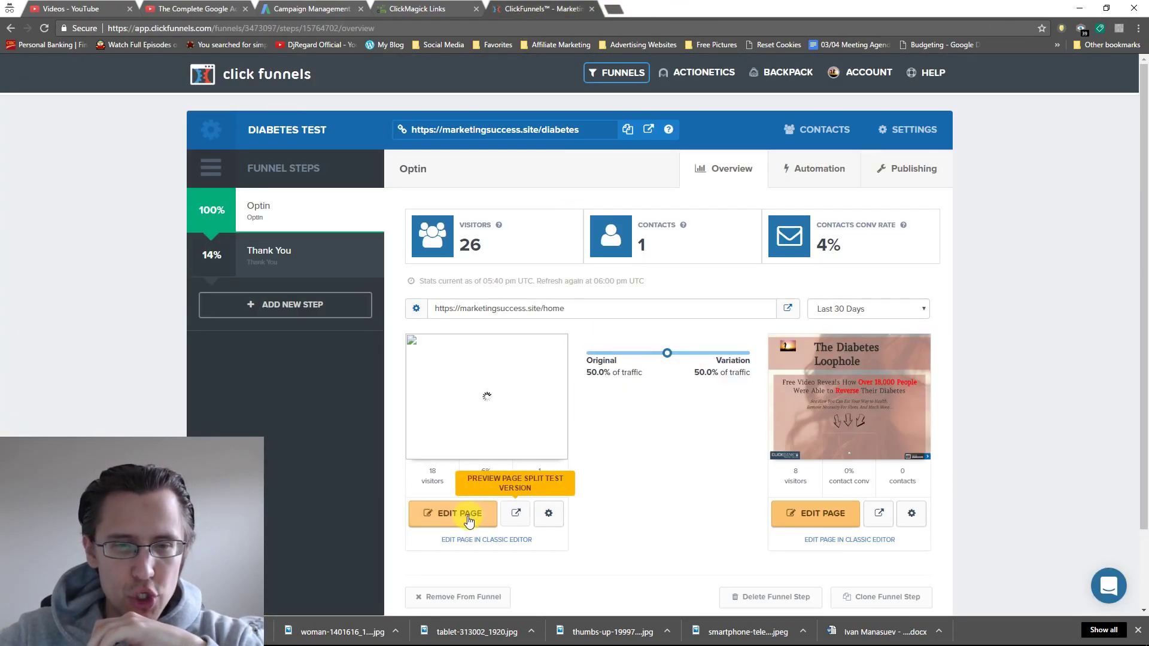
# Step: Open the original Optin page for editing and open the code of its Custom JavaScript / HTML element
pyautogui.click(457, 513)
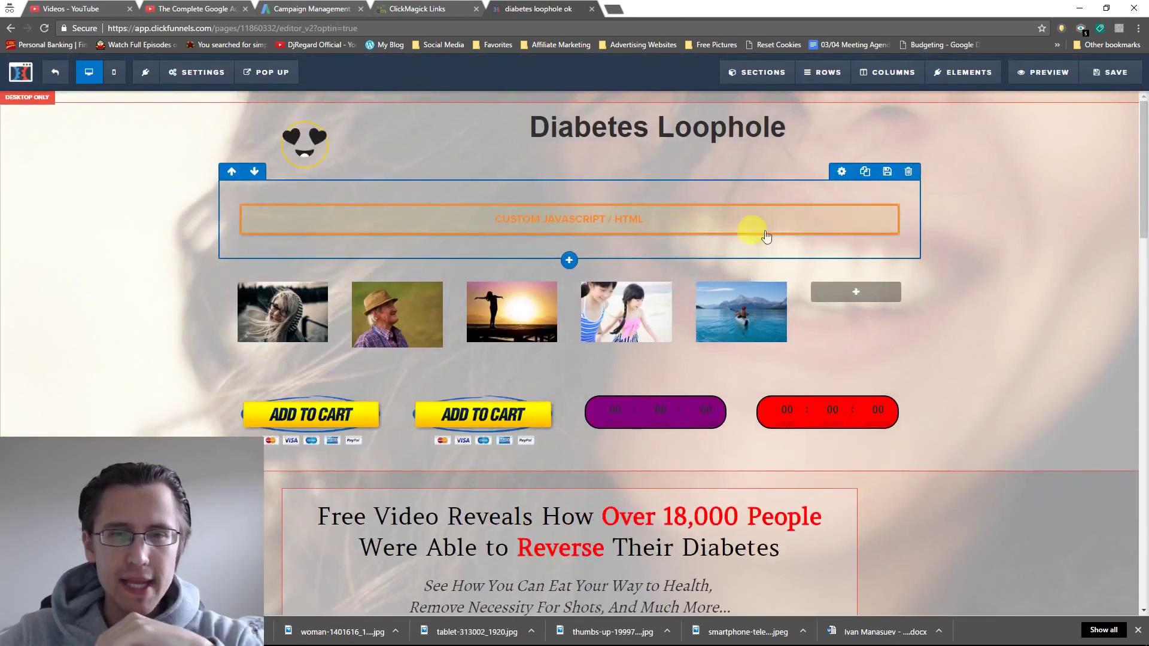
pyautogui.click(840, 197)
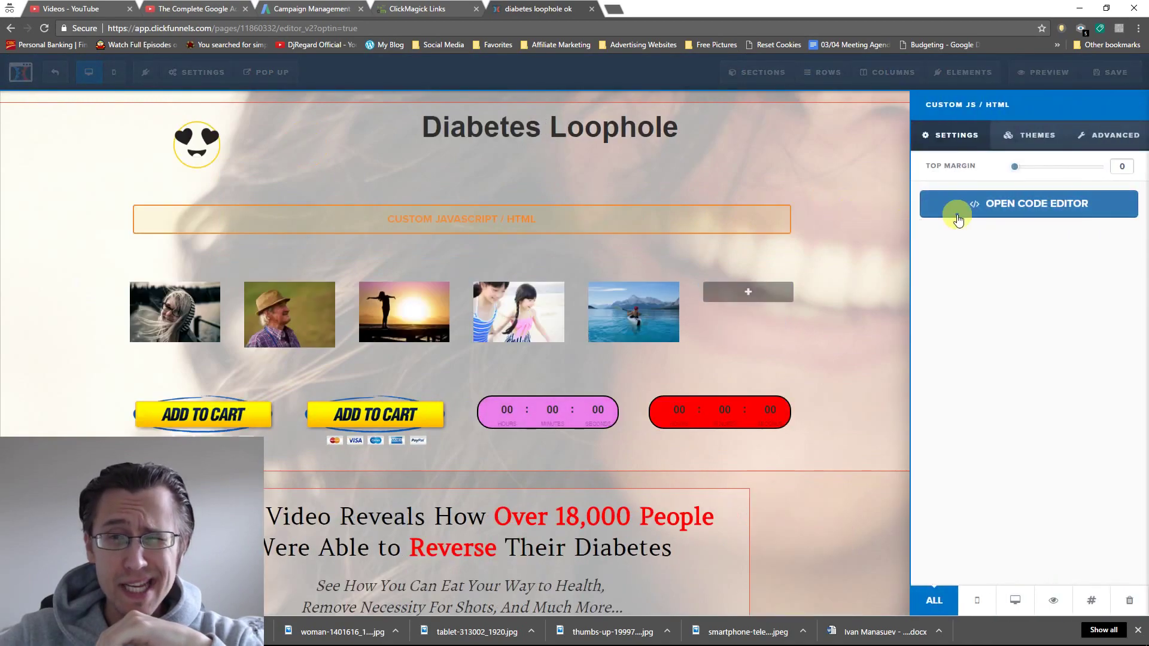
pyautogui.click(931, 206)
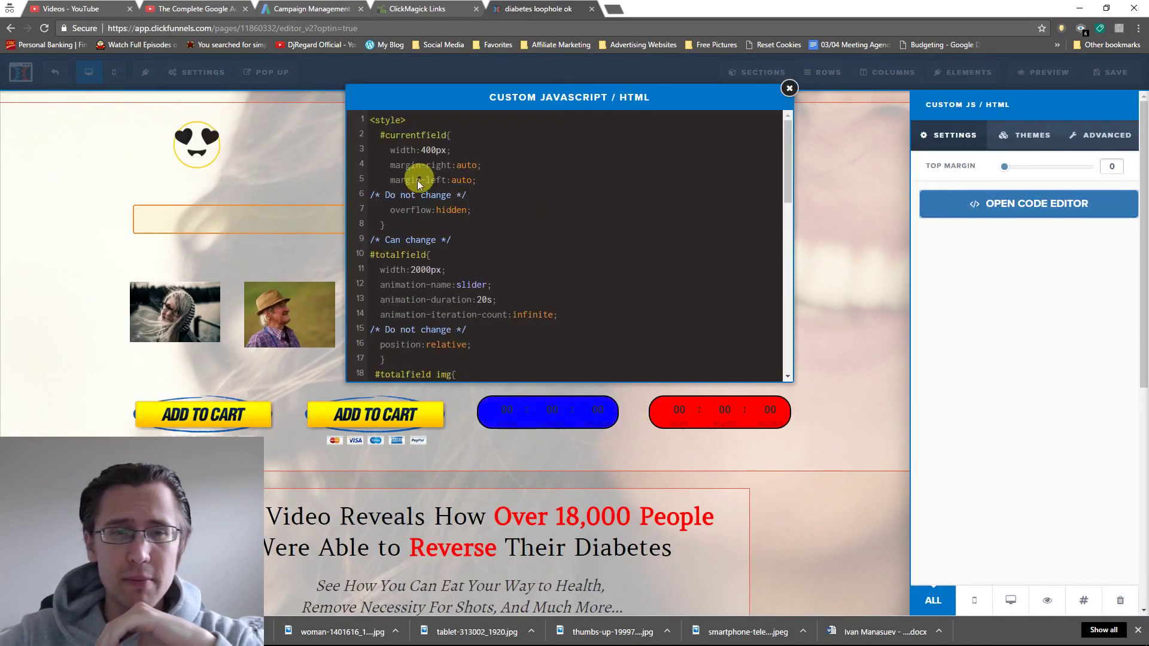
# Step: Examine the "Do not change" and "Can change" comments in the slideshow's style code
pyautogui.click(405, 196)
pyautogui.doubleClick(409, 242)
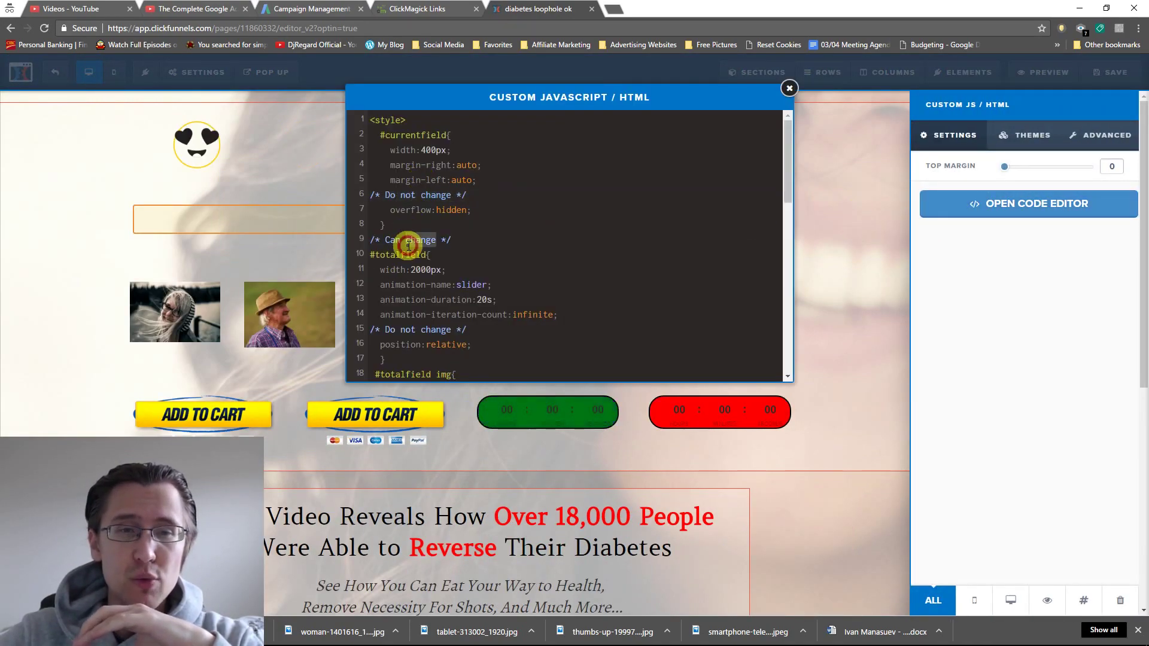
pyautogui.click(408, 244)
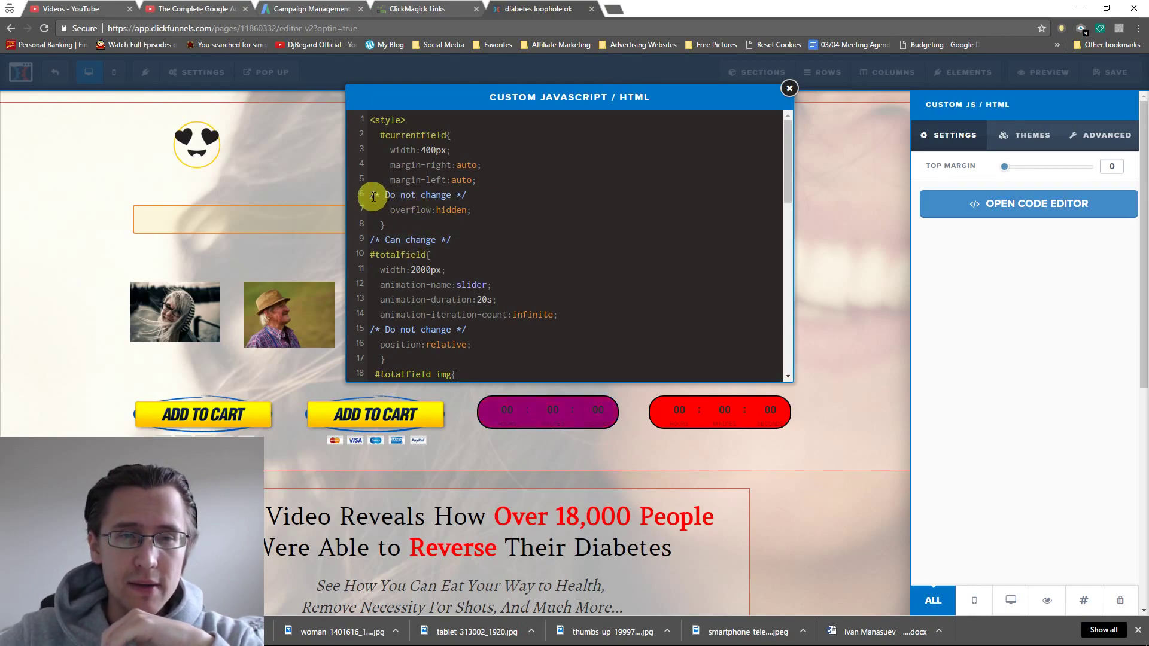
pyautogui.moveTo(371, 195); pyautogui.dragTo(469, 193)
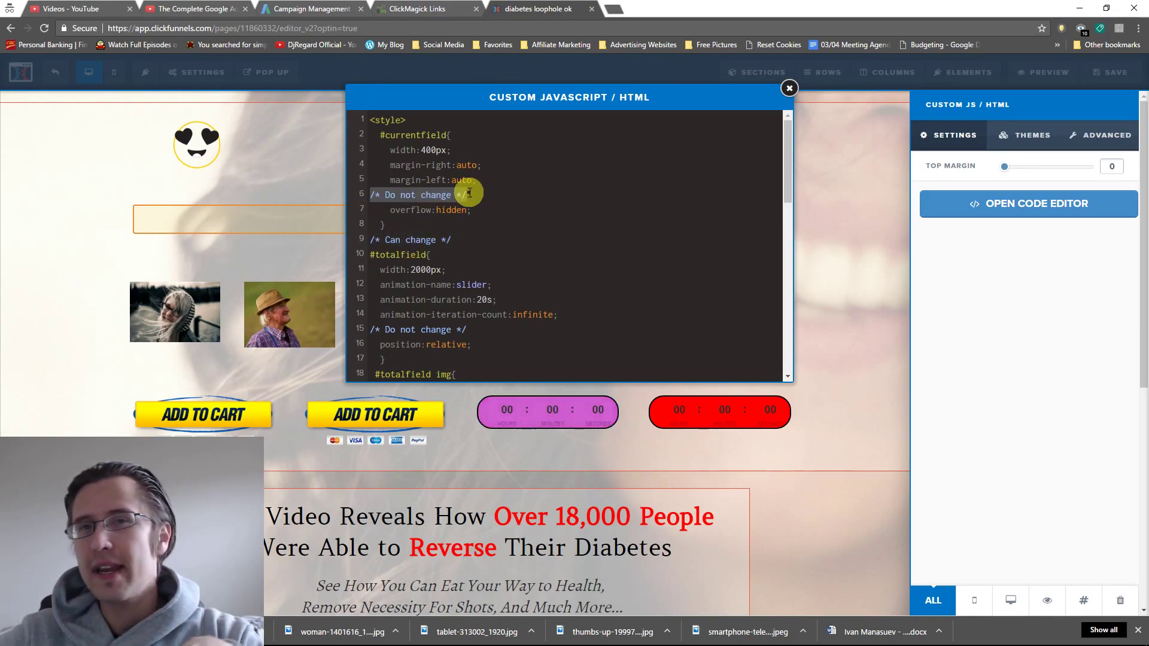
pyautogui.click(380, 195)
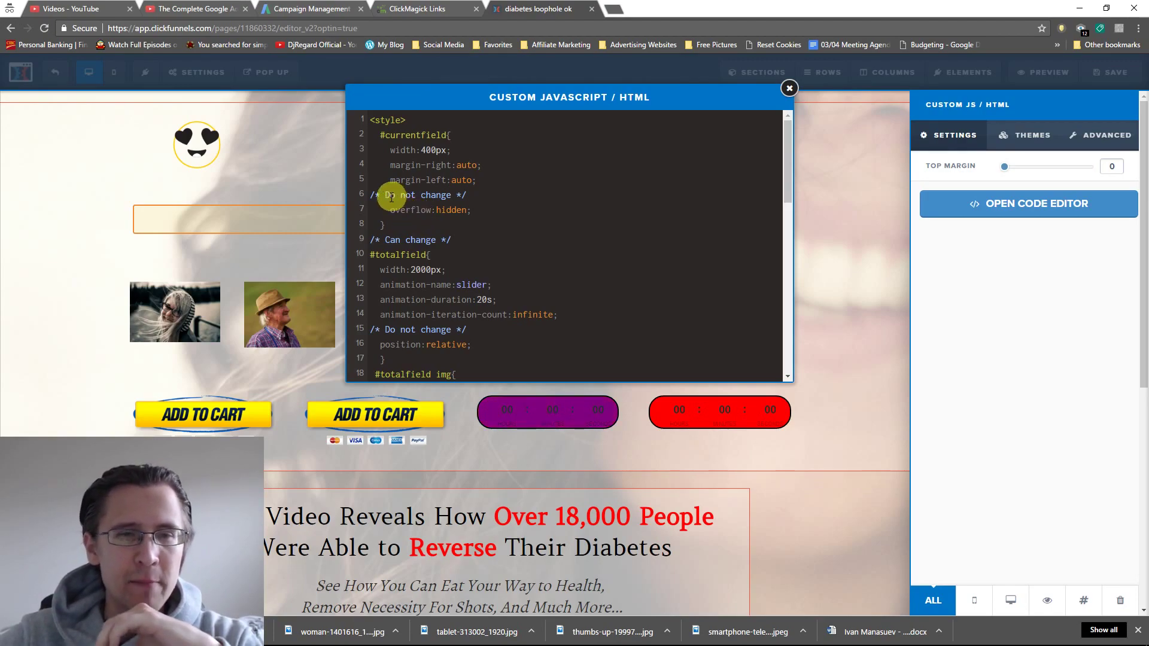
# Step: Read through the slideshow code from the totalfield and keyframes rules down to the closing div tags
pyautogui.scroll(-2, 419, 215)
pyautogui.moveTo(395, 246); pyautogui.dragTo(456, 285)
pyautogui.scroll(-5, 403, 249)
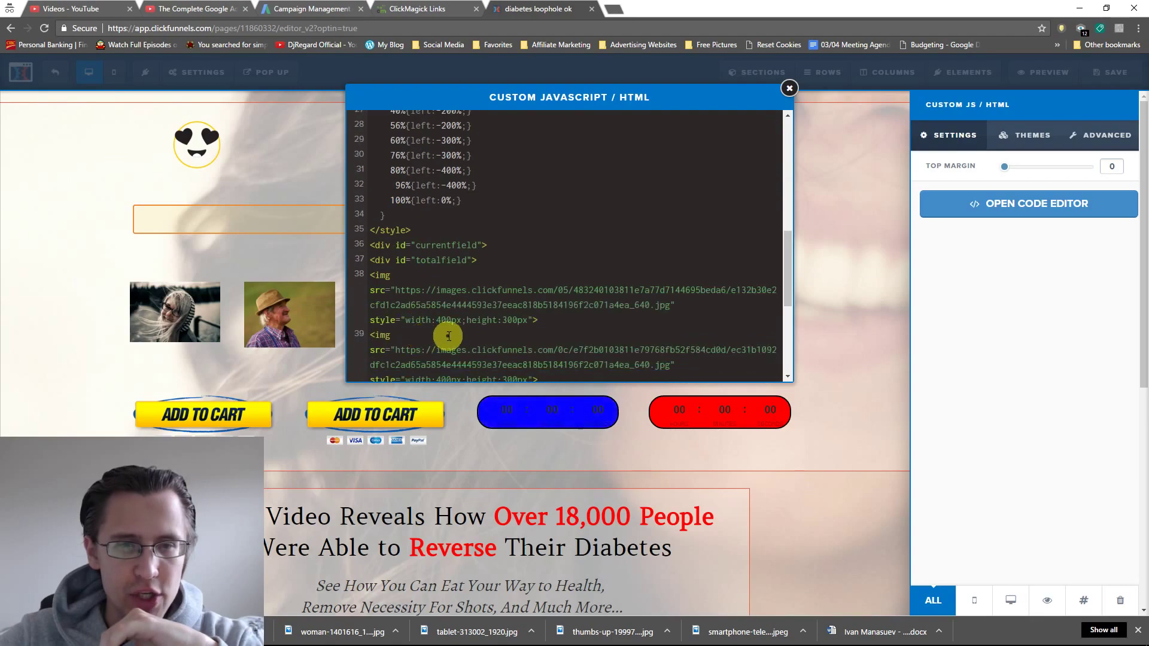
pyautogui.scroll(5, 431, 338)
pyautogui.scroll(-4, 483, 285)
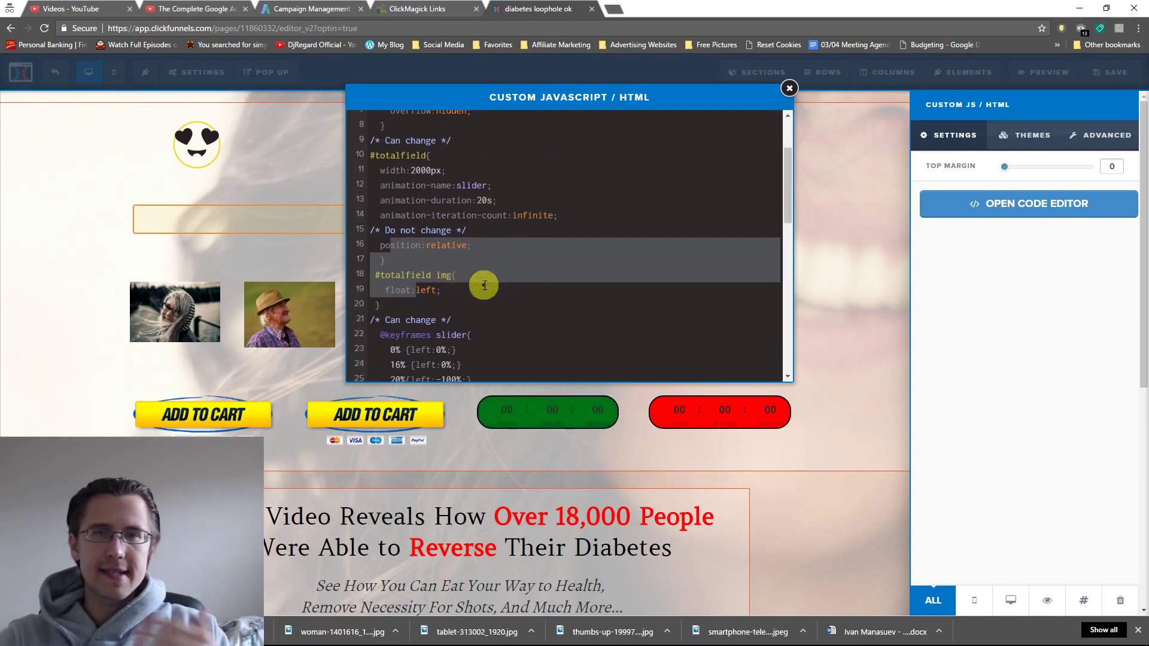
pyautogui.scroll(-5, 484, 285)
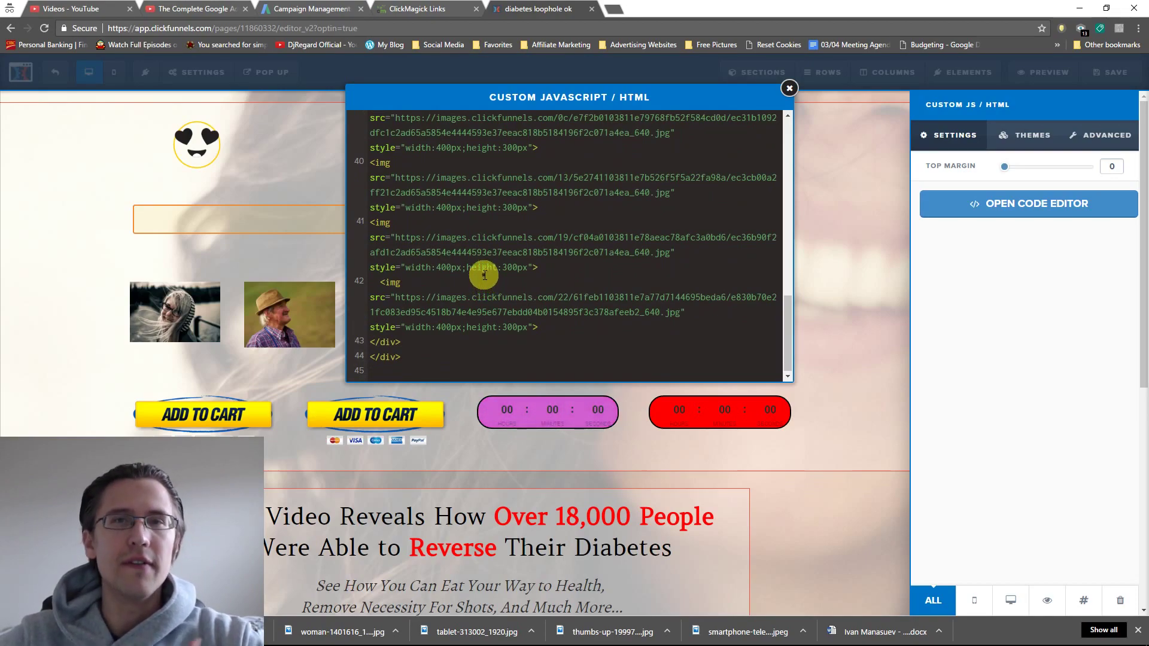
# Step: Examine the image tags in the slideshow code, especially the first one's source attribute, and close the code editor
pyautogui.scroll(2, 484, 279)
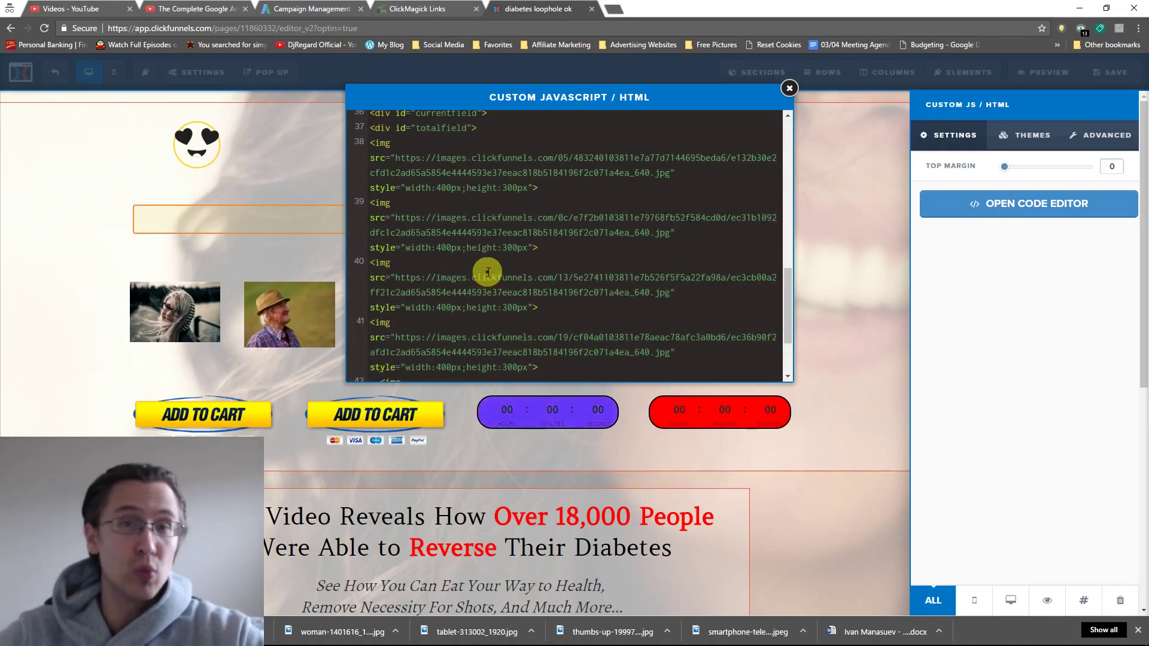
pyautogui.scroll(2, 488, 272)
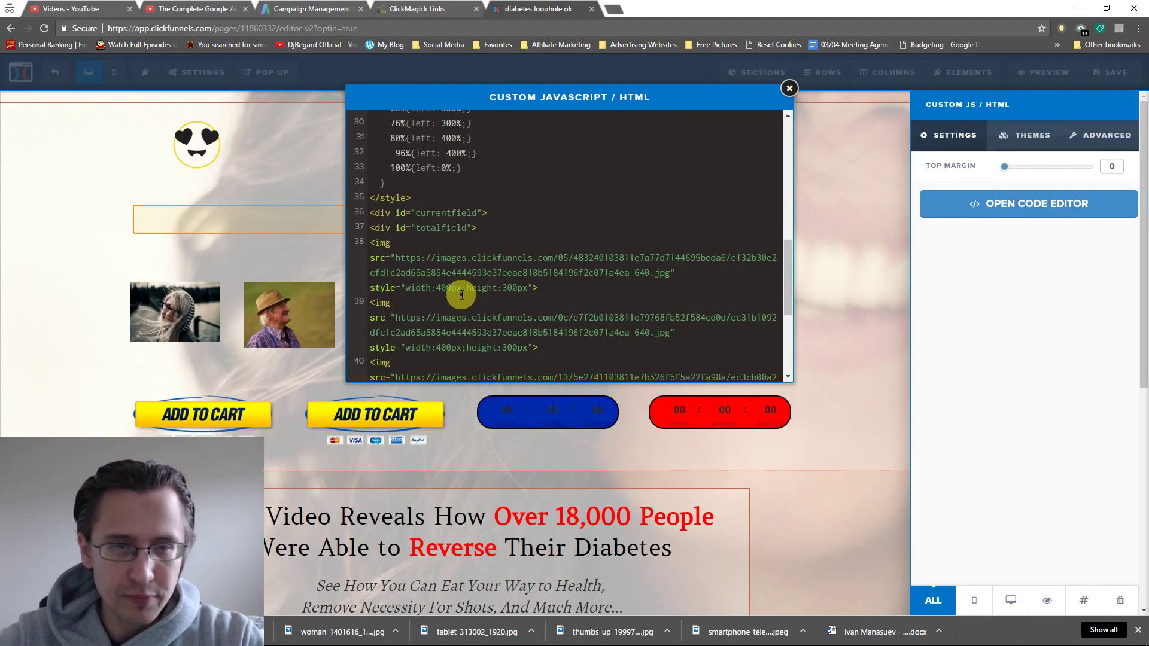
pyautogui.scroll(-2, 416, 246)
pyautogui.scroll(2, 413, 246)
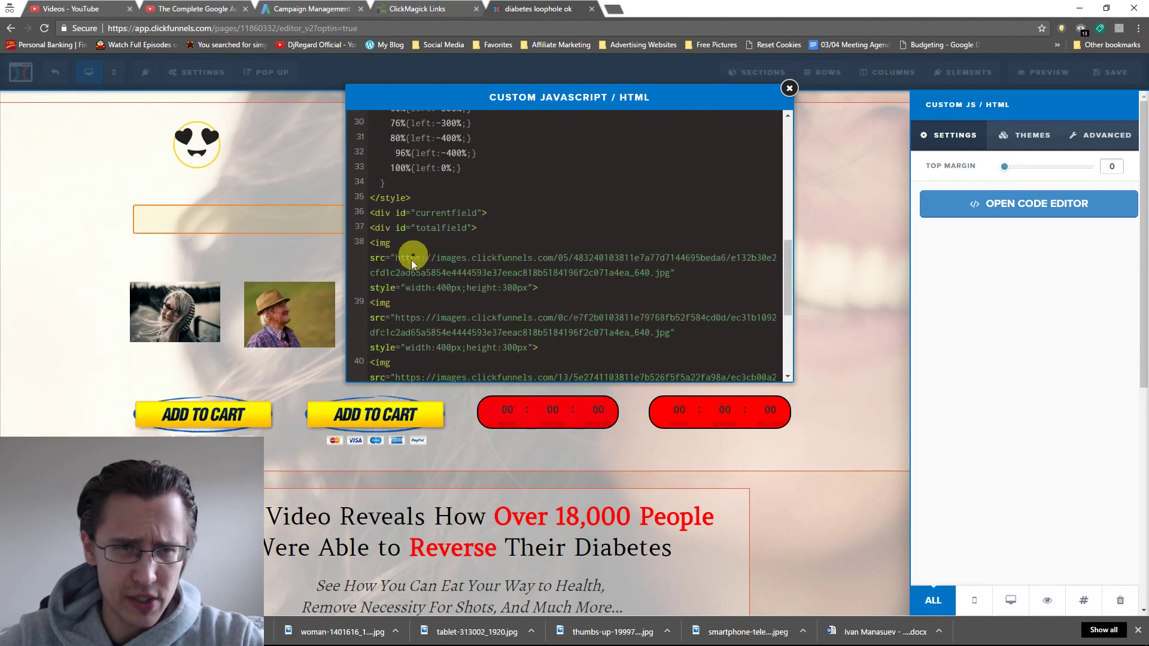
pyautogui.click(380, 243)
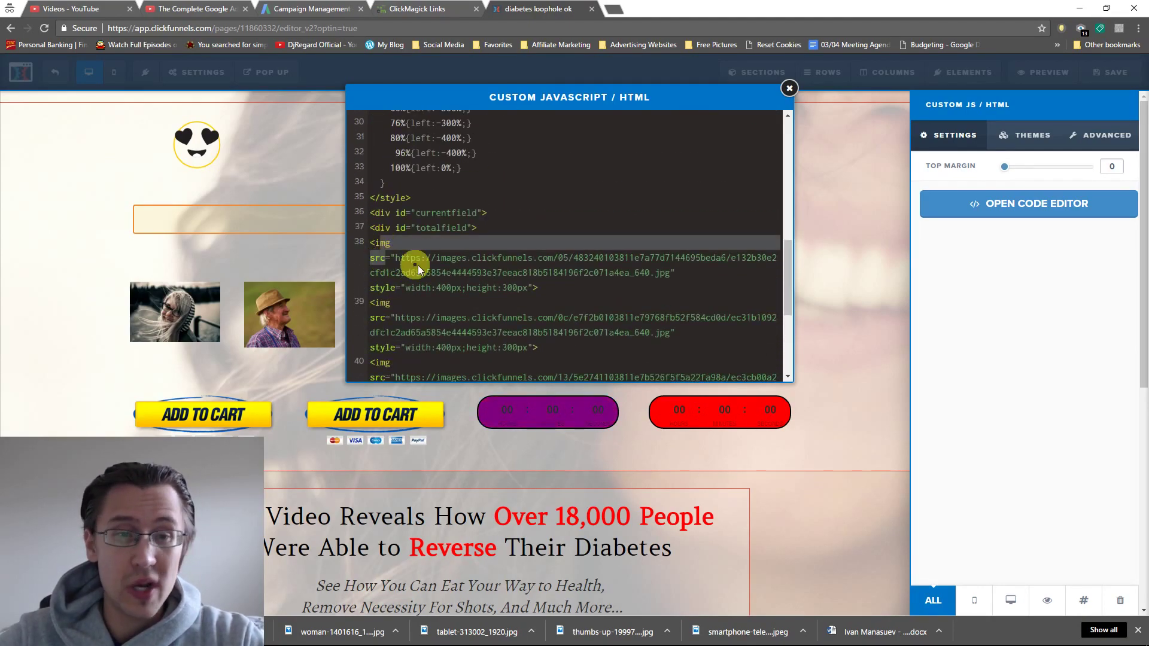
pyautogui.click(437, 262)
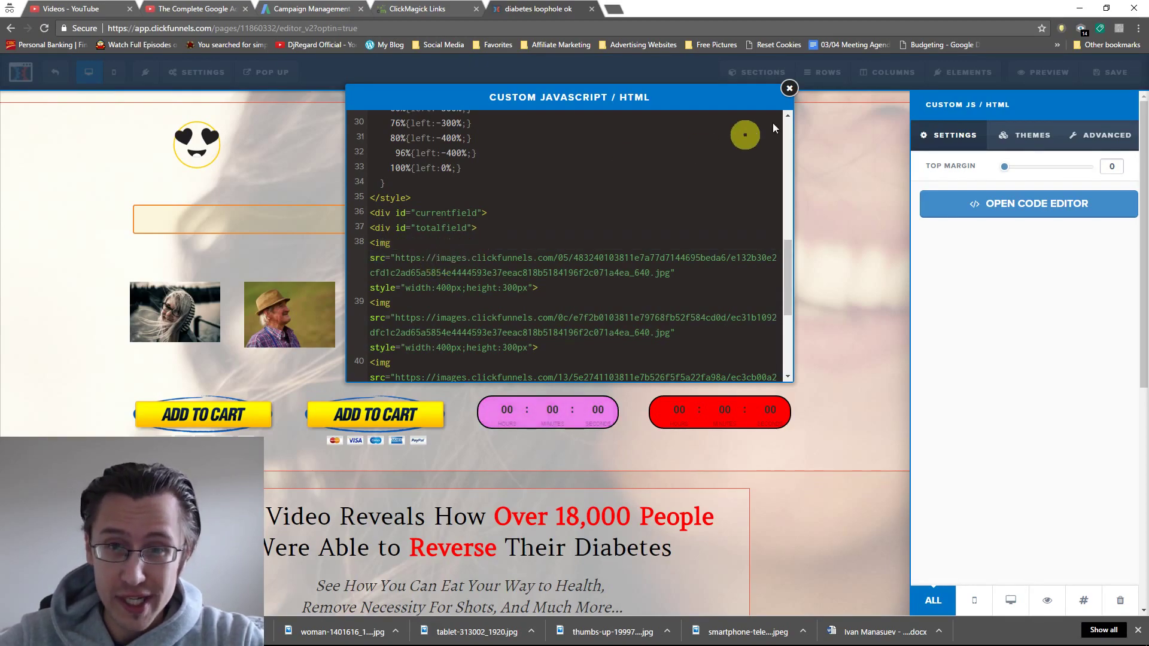
pyautogui.click(786, 89)
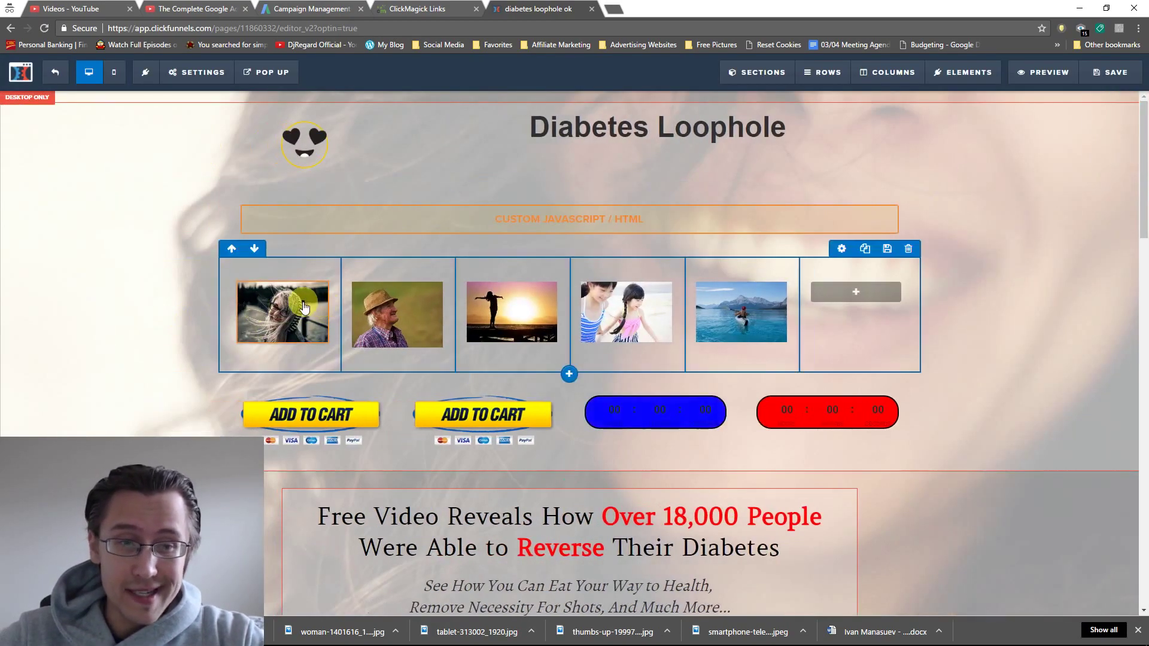
# Step: Select the image URL in the first thumbnail's settings and close those settings
pyautogui.click(270, 278)
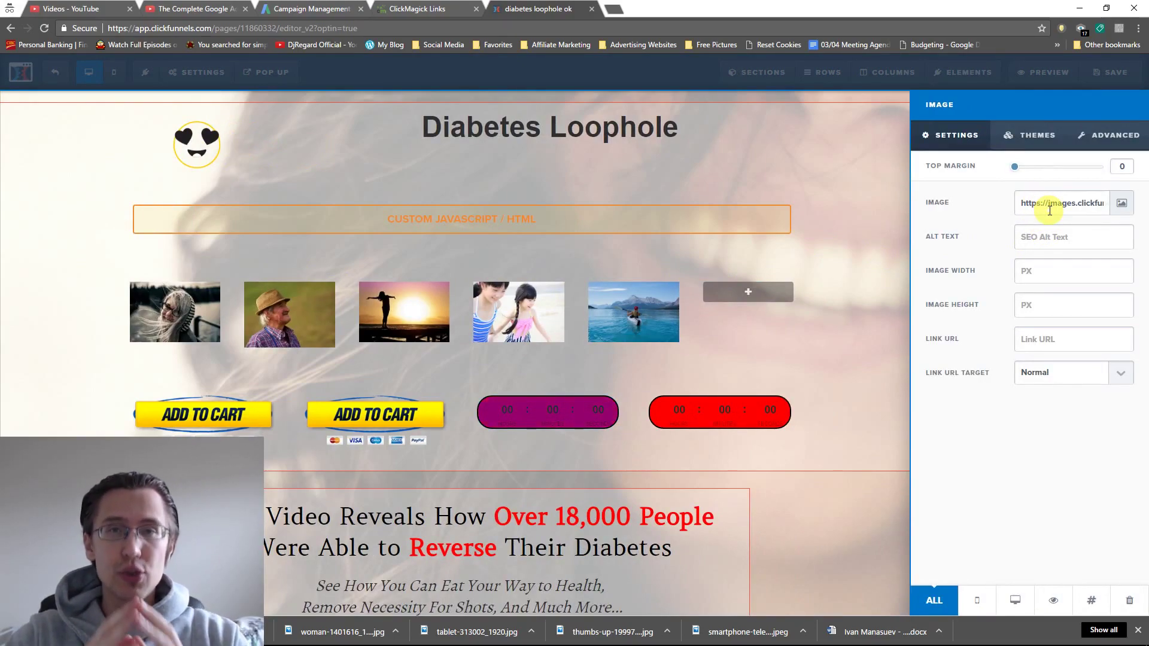
pyautogui.tripleClick(1049, 205)
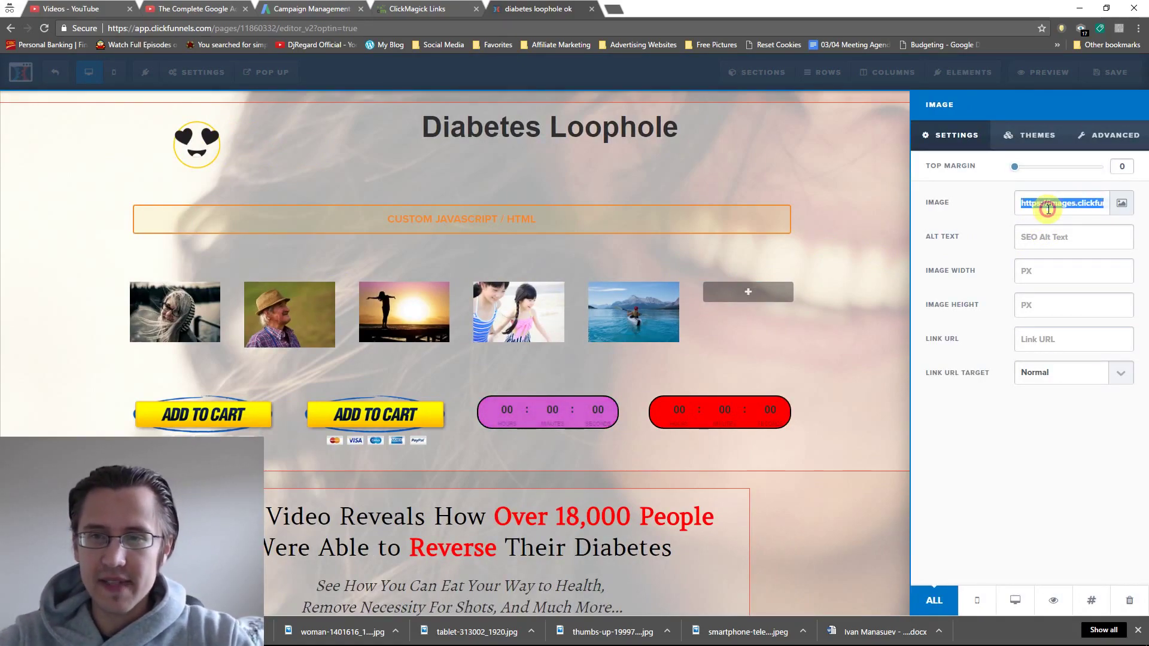
pyautogui.click(879, 222)
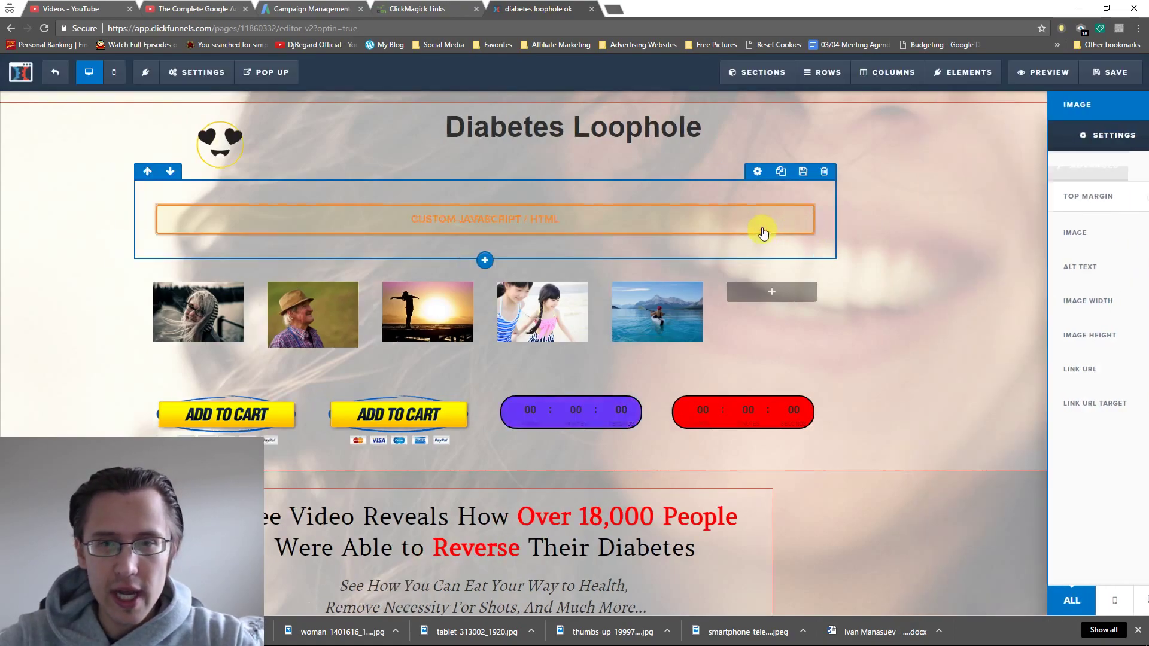
# Step: Reopen the custom slideshow code and highlight the source URL of the first image tag
pyautogui.click(842, 204)
pyautogui.click(964, 203)
pyautogui.scroll(-10, 527, 216)
pyautogui.scroll(5, 431, 191)
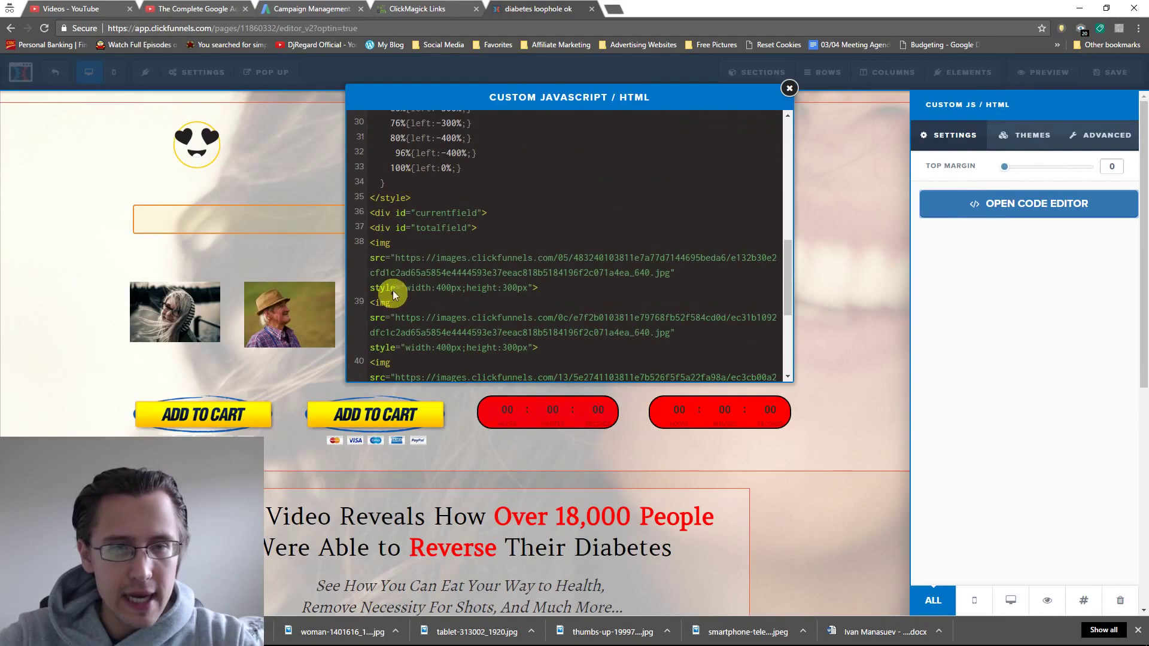
pyautogui.moveTo(395, 257); pyautogui.dragTo(668, 275)
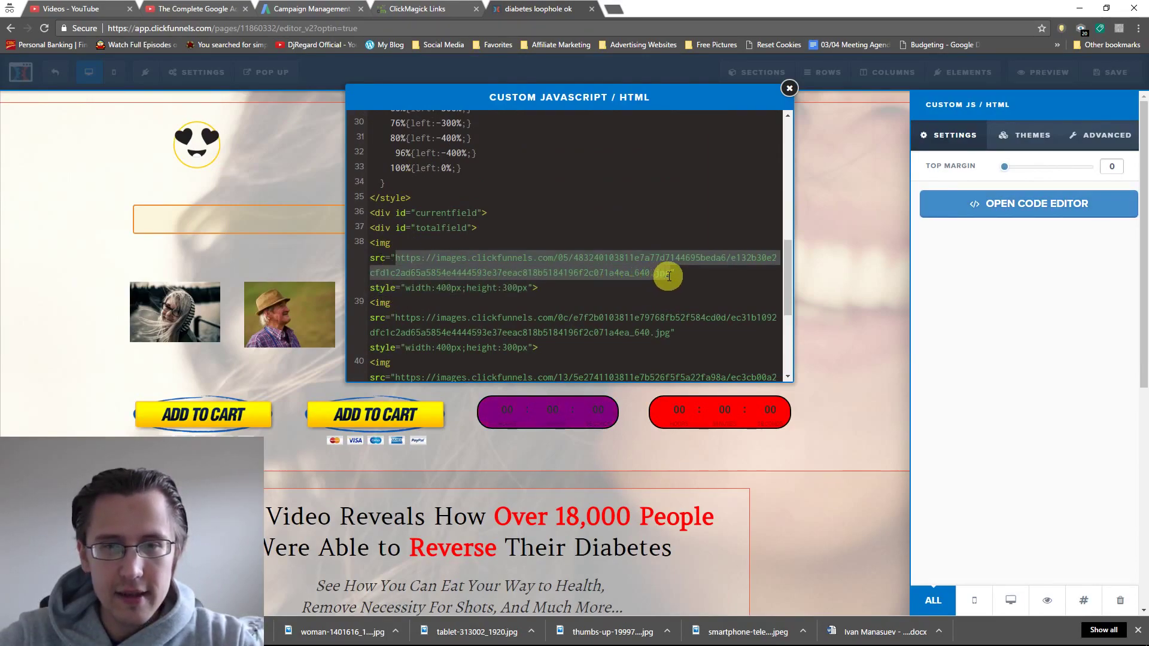
pyautogui.click(668, 277)
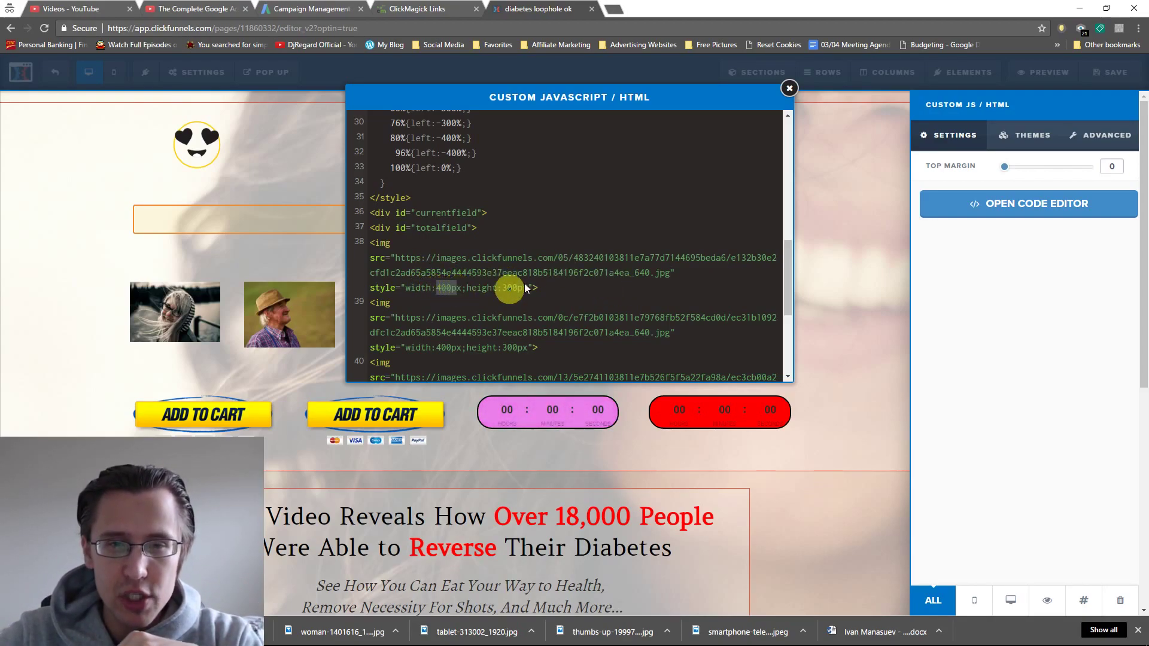
# Step: Examine the first image tag's source URL and its width and height styles against the rest of the slideshow code
pyautogui.moveTo(404, 257); pyautogui.dragTo(562, 272)
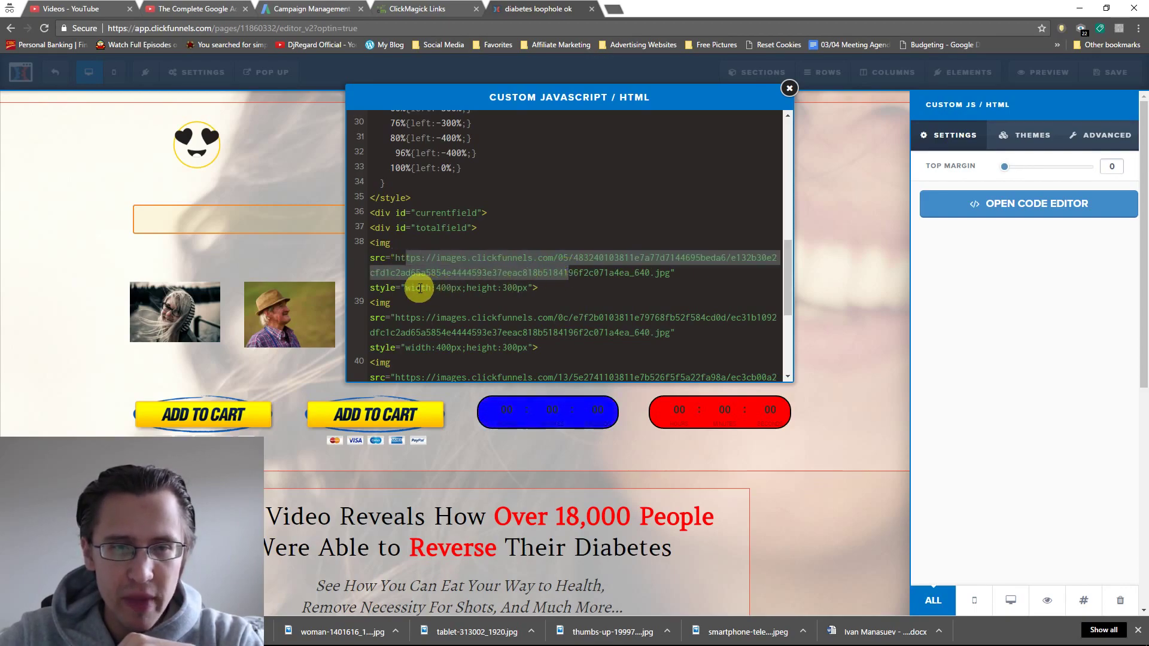
pyautogui.moveTo(411, 288); pyautogui.dragTo(521, 286)
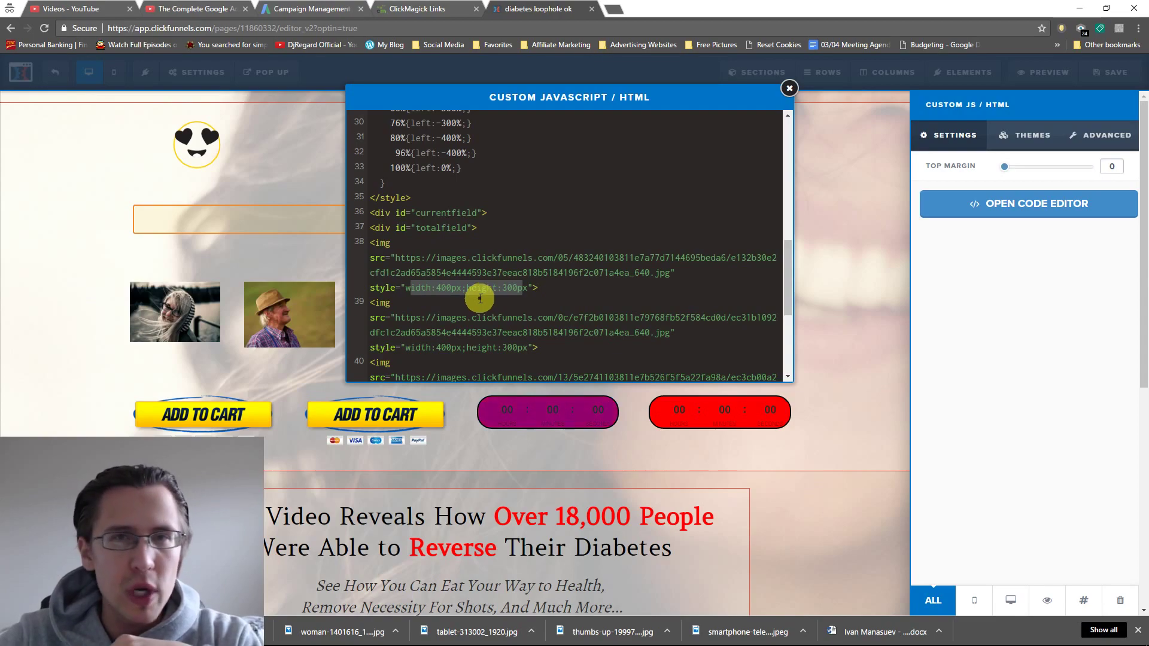
pyautogui.click(441, 290)
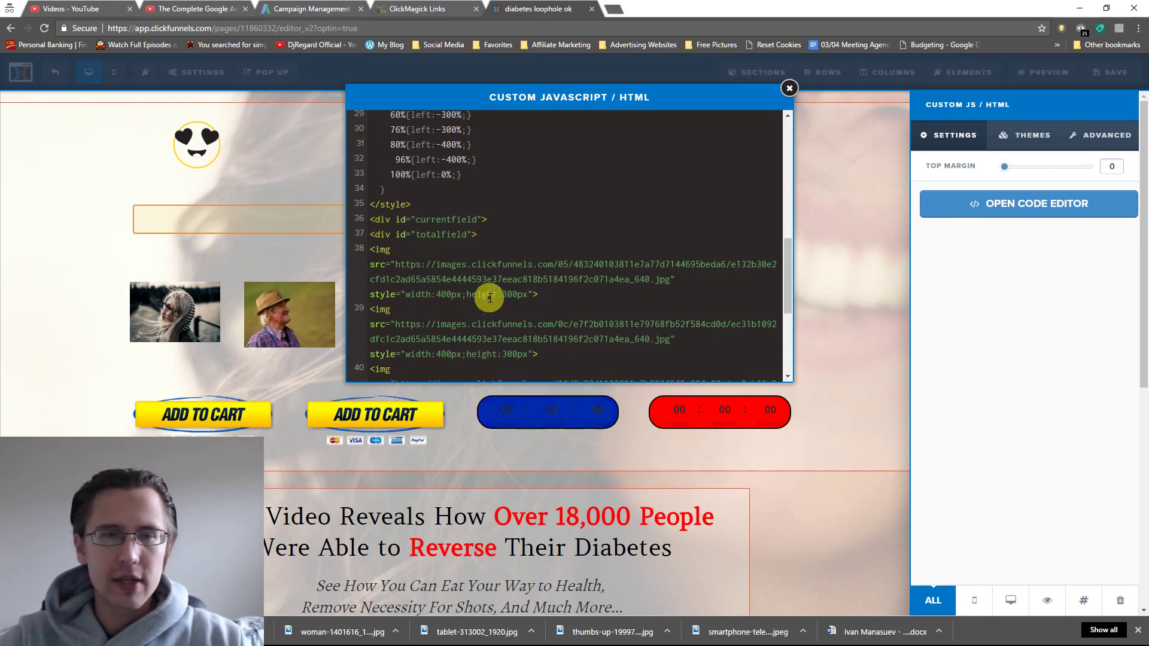
pyautogui.scroll(10, 487, 295)
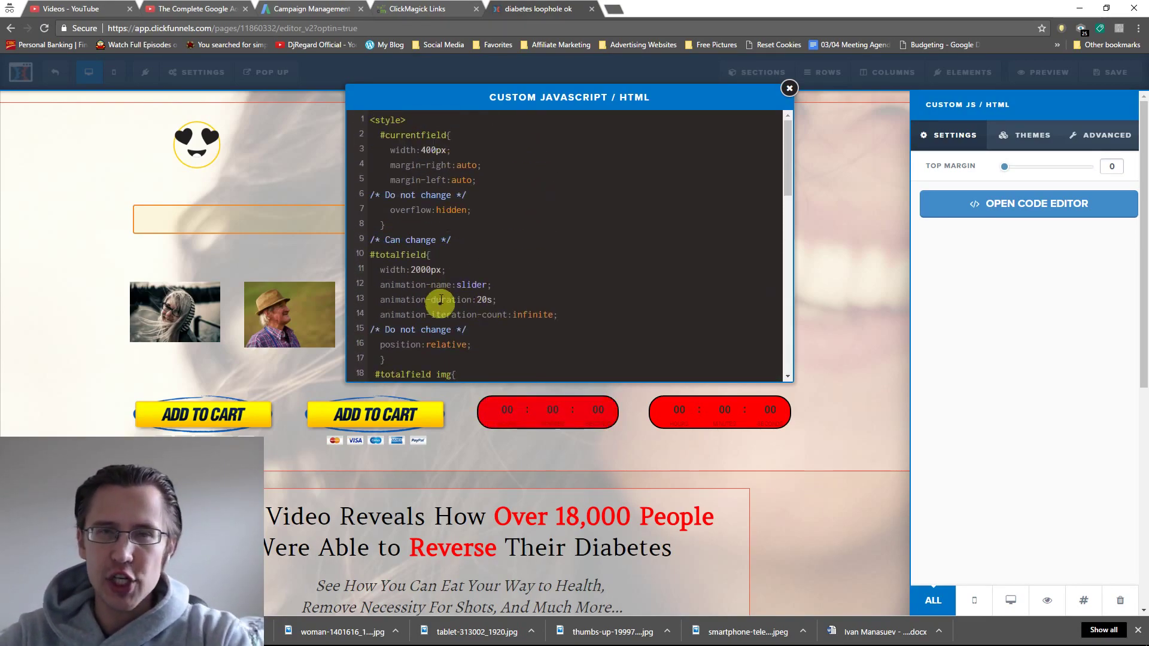
pyautogui.scroll(-10, 515, 283)
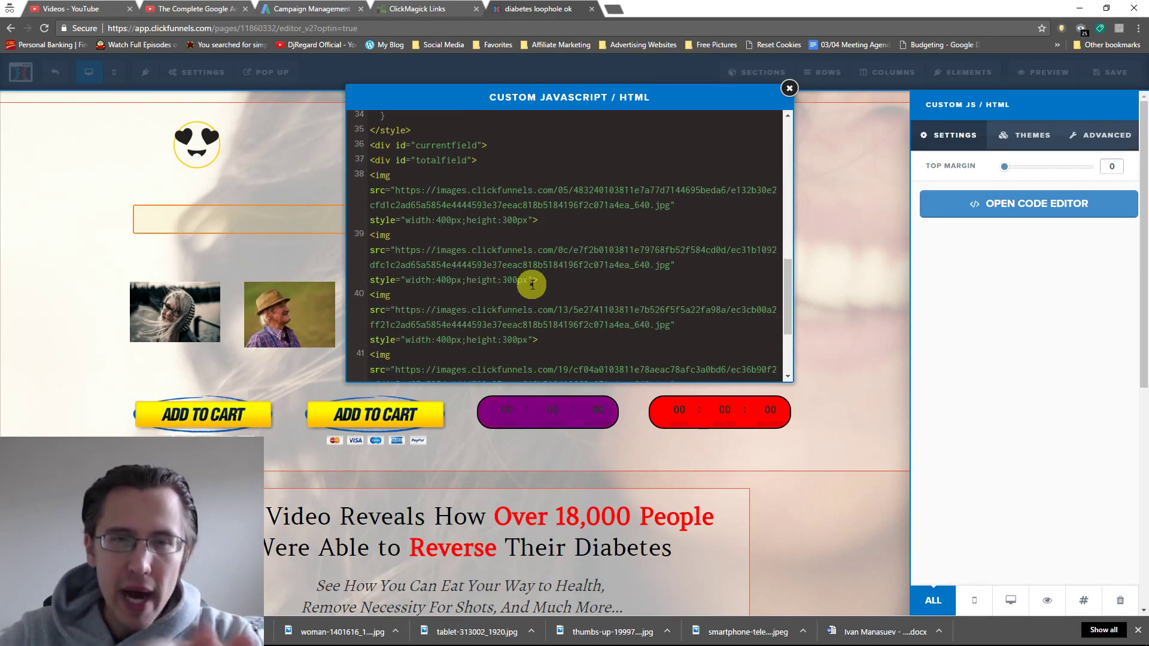
# Step: Close the slideshow code, preview the page with the running slideshow, and return to the page editor
pyautogui.click(789, 88)
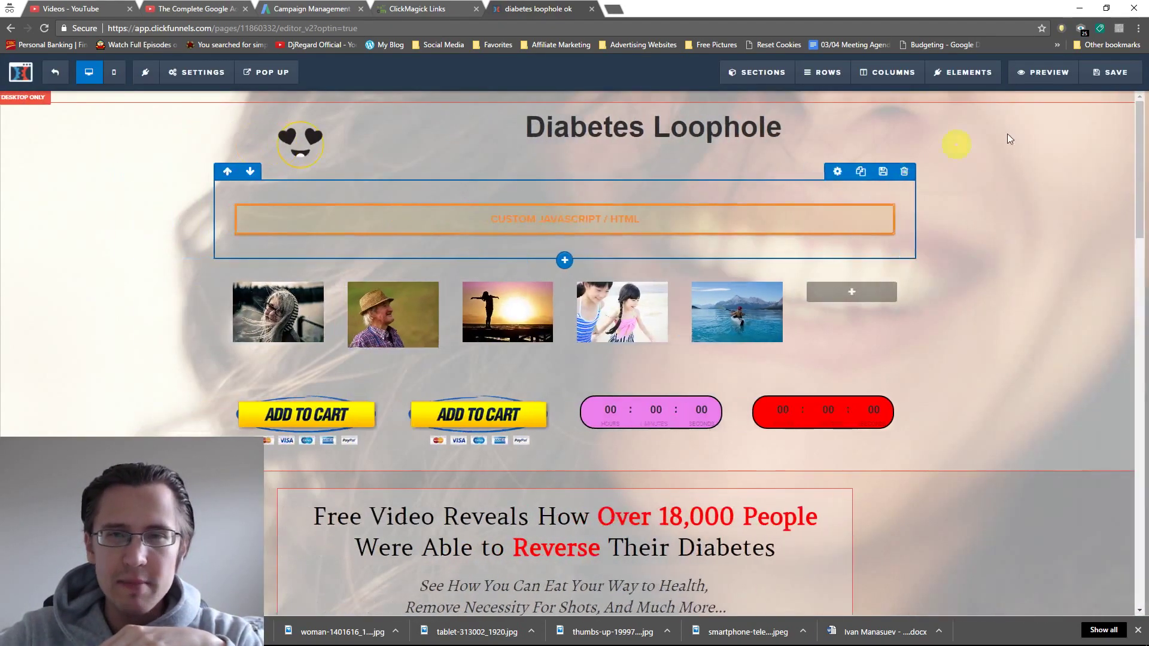
pyautogui.click(1041, 72)
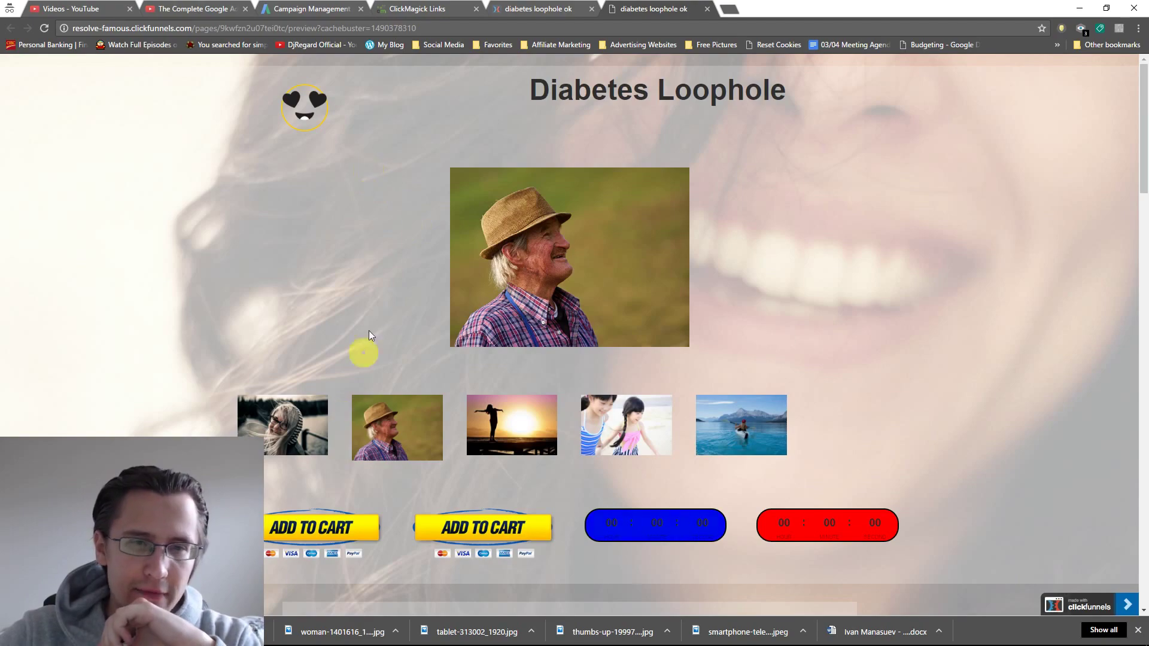
pyautogui.click(707, 9)
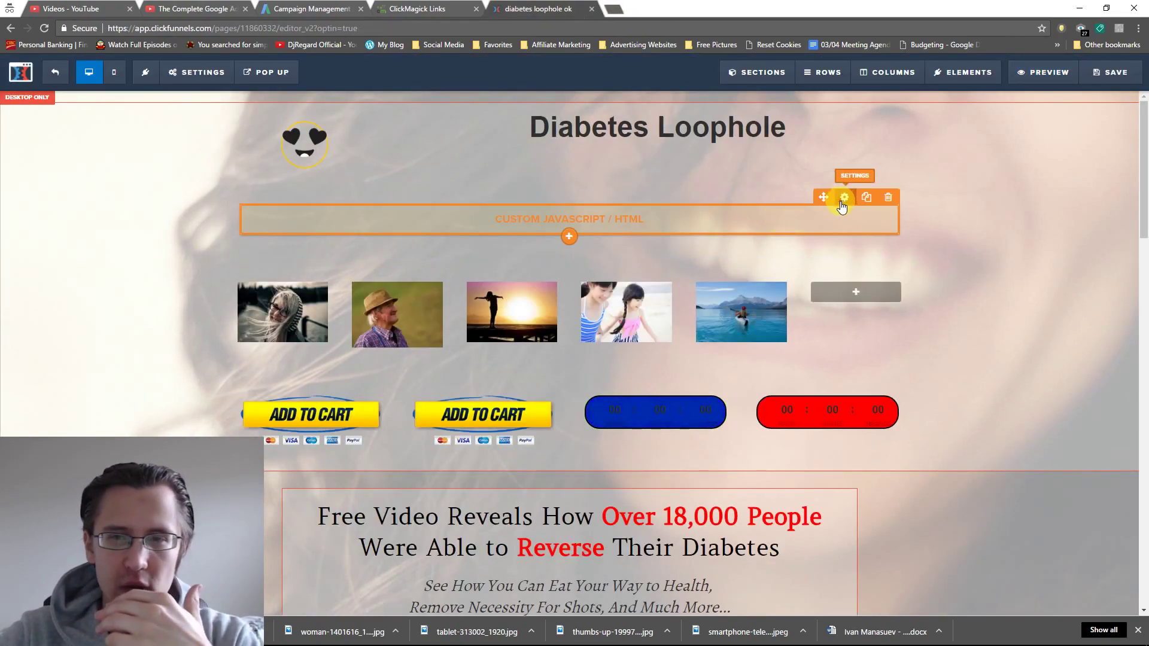
# Step: Open the custom slideshow code again and select the source URL of the second image tag
pyautogui.click(844, 198)
pyautogui.click(976, 203)
pyautogui.scroll(-5, 583, 272)
pyautogui.scroll(-3, 579, 272)
pyautogui.moveTo(399, 250); pyautogui.dragTo(671, 268)
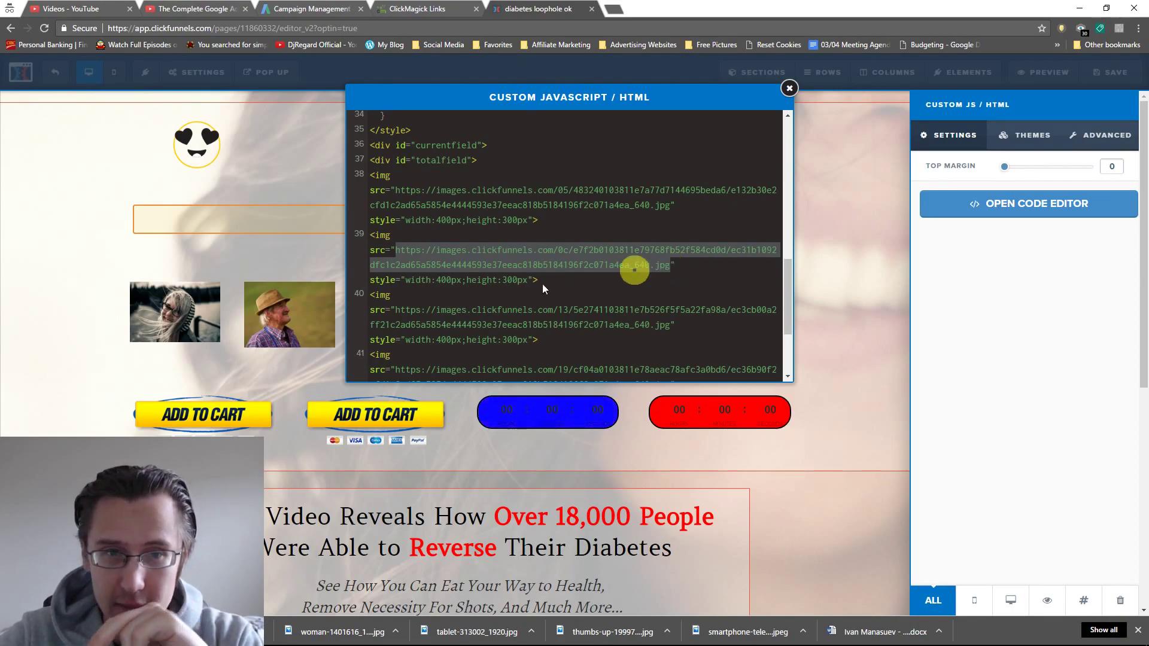
# Step: Highlight the second image tag's width value and examine its size style against the surrounding slideshow code
pyautogui.click(437, 280)
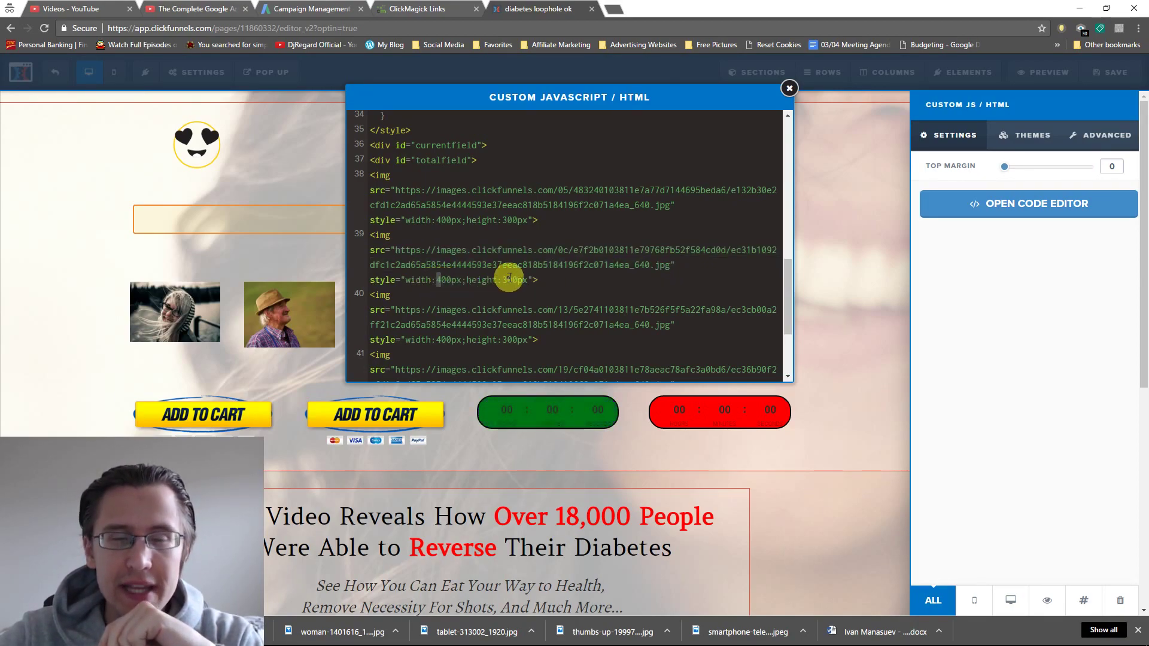
pyautogui.scroll(-2, 509, 278)
pyautogui.scroll(4, 502, 294)
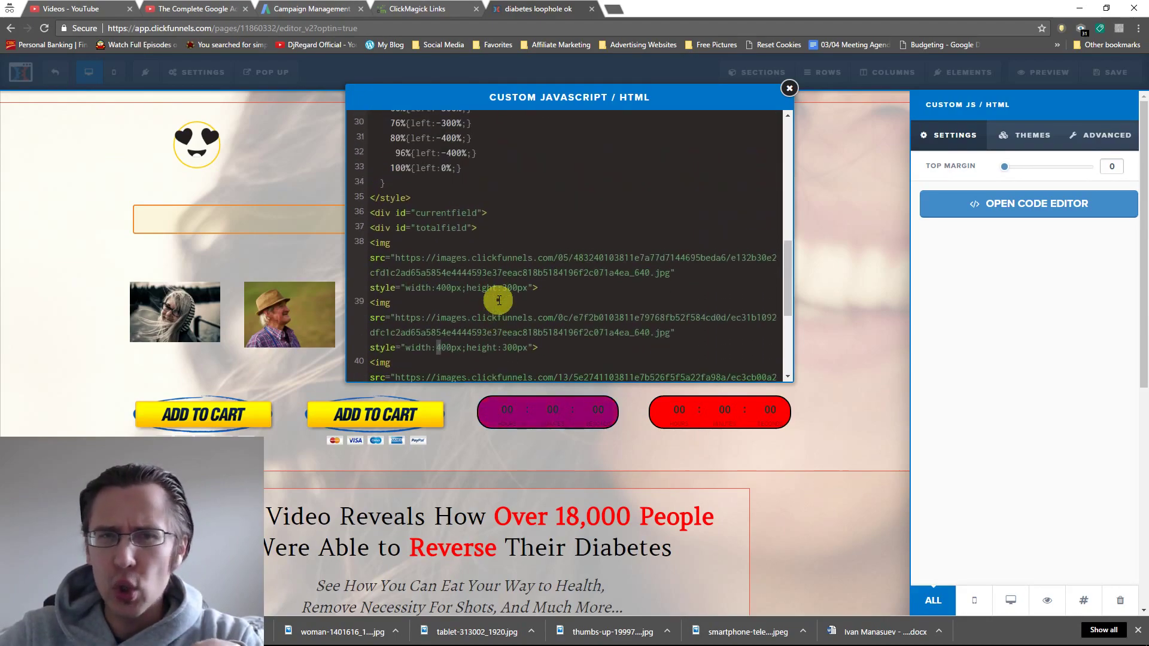
# Step: Select the currentfield div's id in the HTML, and highlight the matching totalfield selector in the style block
pyautogui.click(443, 230)
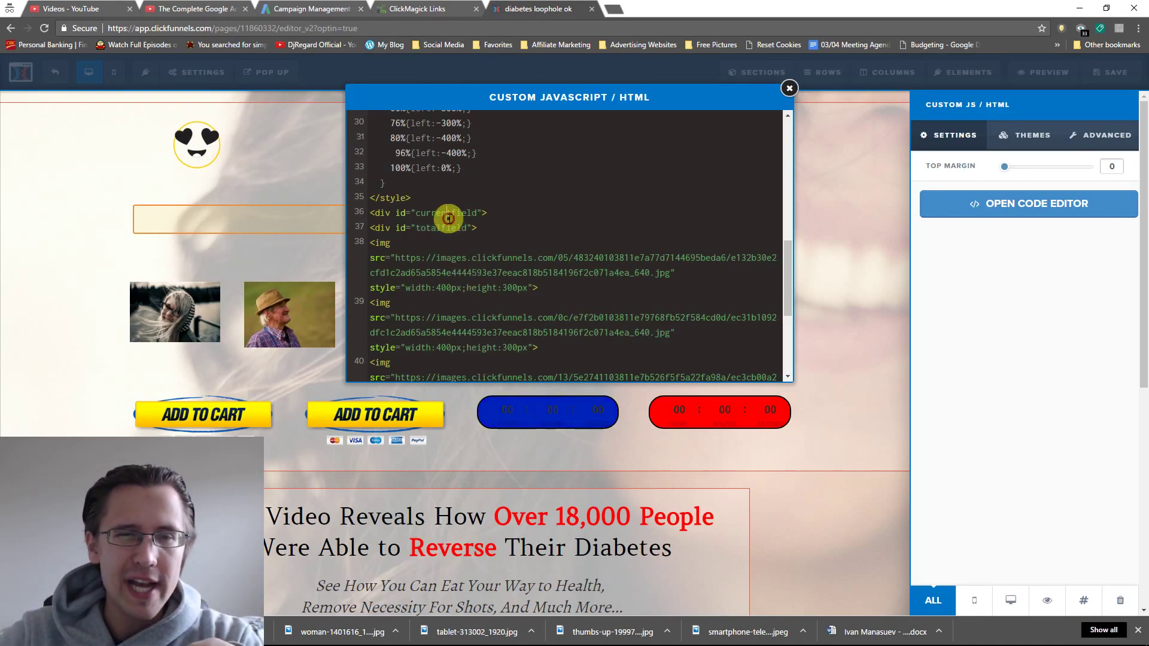
pyautogui.doubleClick(448, 213)
pyautogui.scroll(1, 475, 278)
pyautogui.scroll(6, 476, 278)
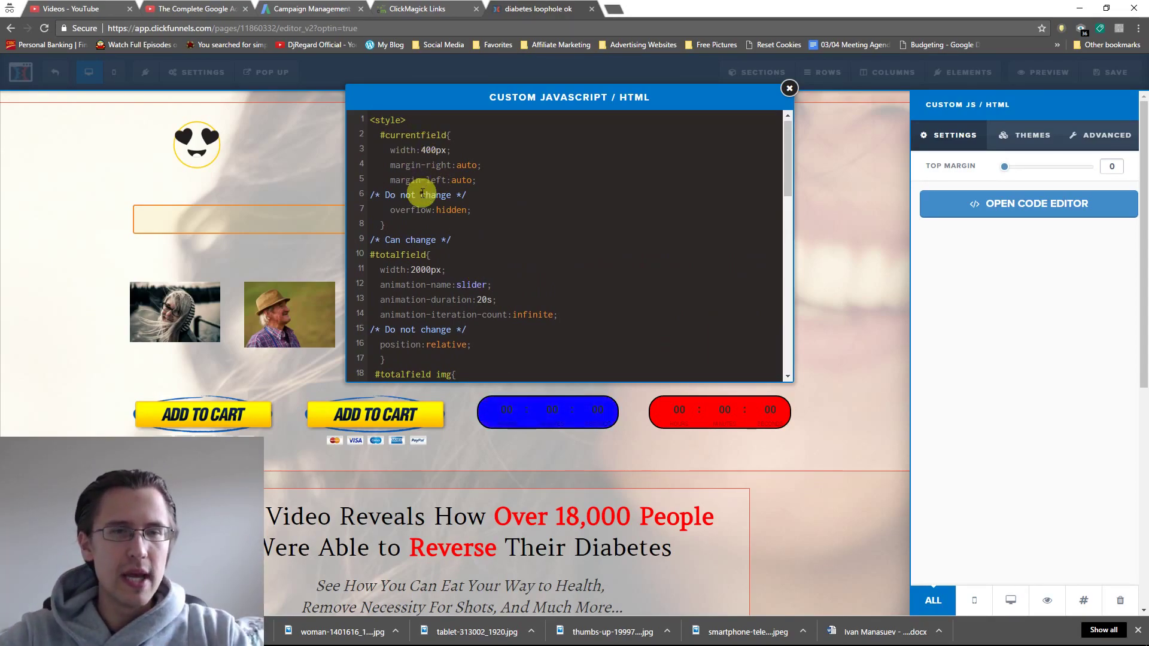
pyautogui.doubleClick(404, 258)
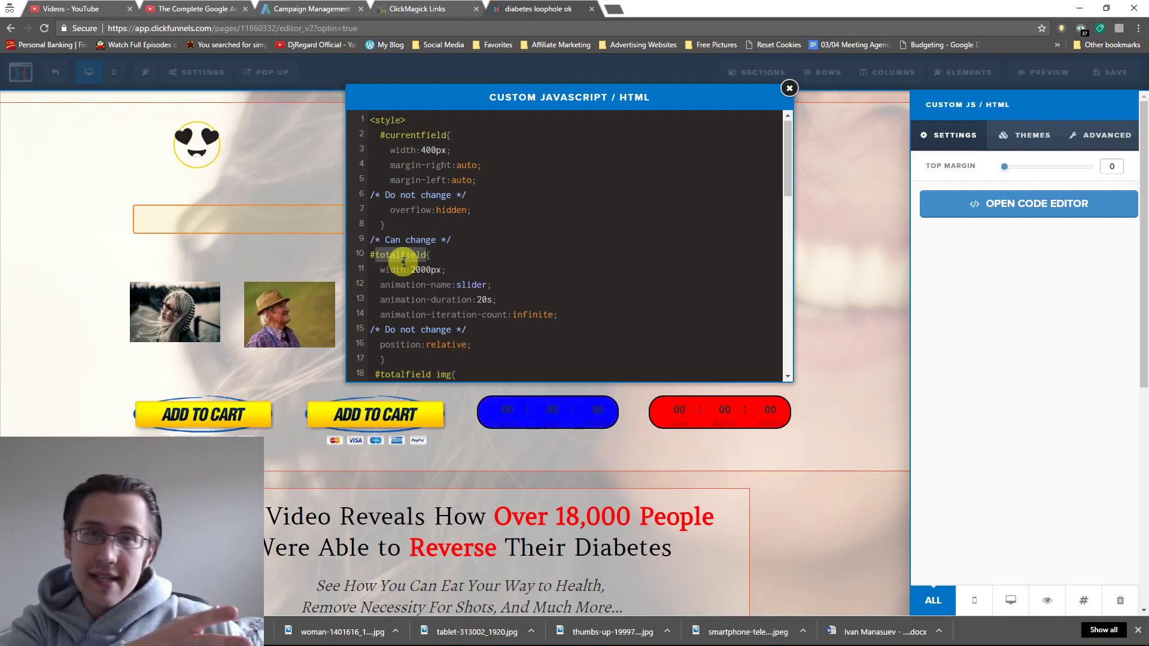
# Step: Examine the currentfield rule with its overflow:hidden line and the totalfield rule's position:relative line, both marked as not to change
pyautogui.click(451, 211)
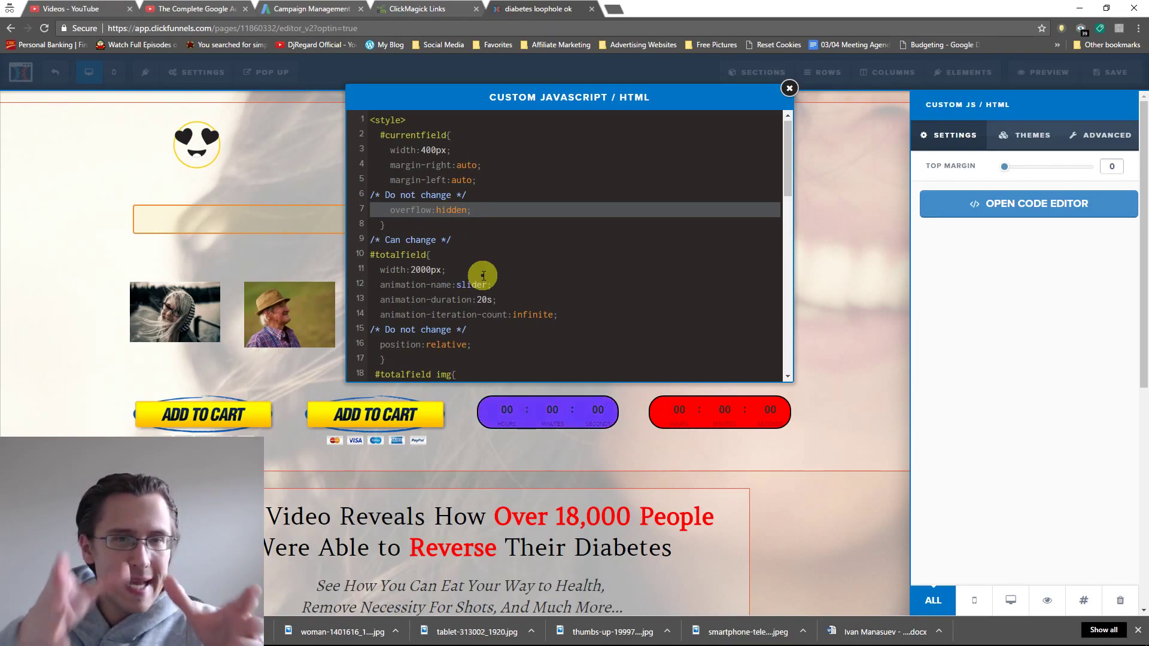
pyautogui.moveTo(380, 135); pyautogui.dragTo(479, 180)
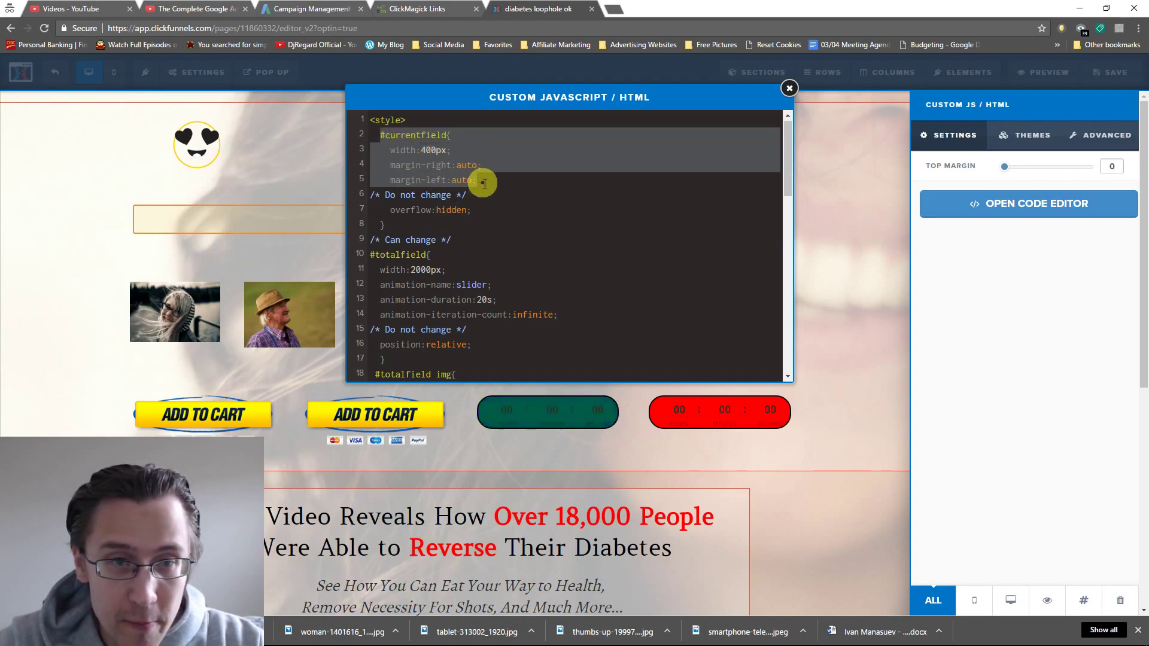
pyautogui.click(444, 211)
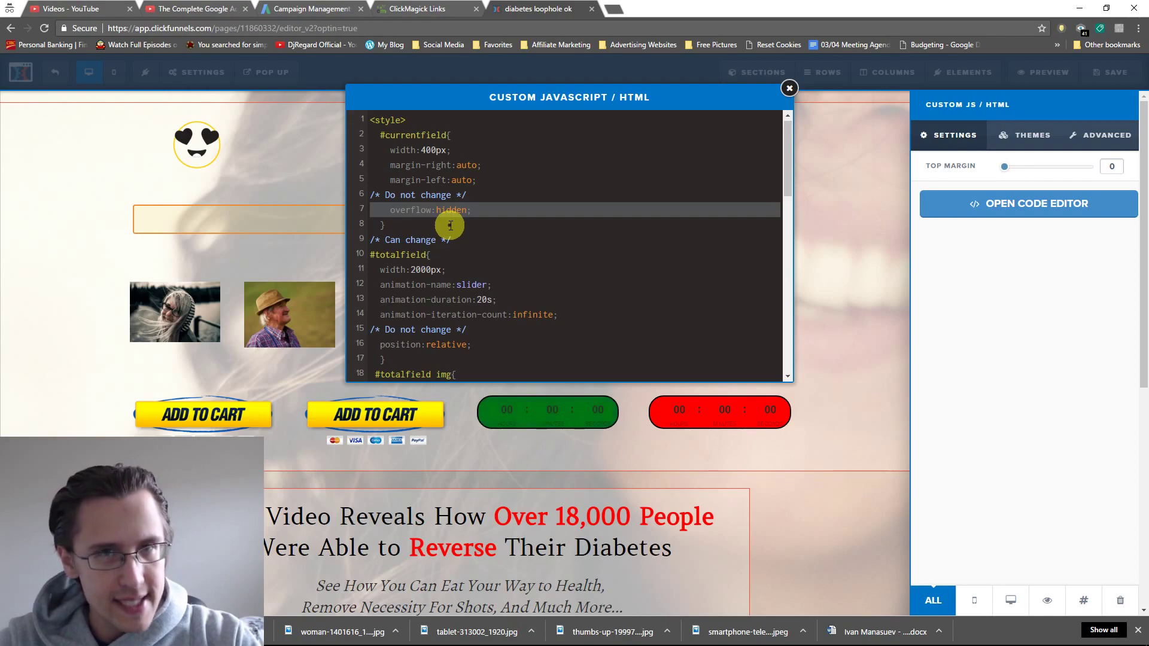
pyautogui.scroll(-2, 495, 248)
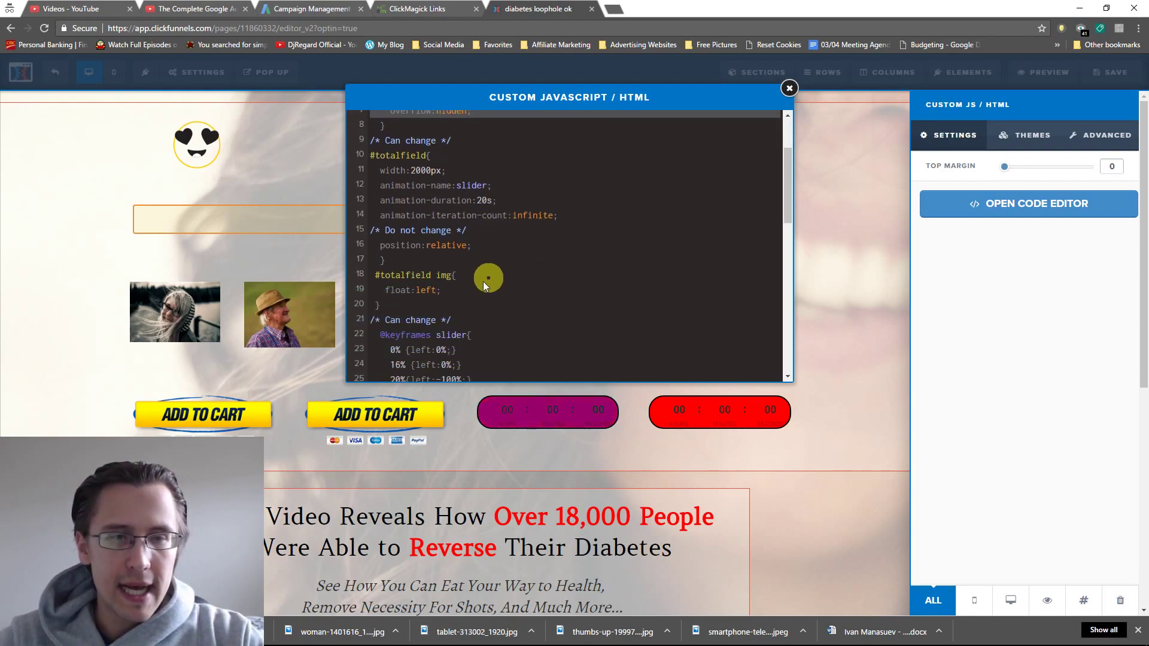
pyautogui.click(426, 247)
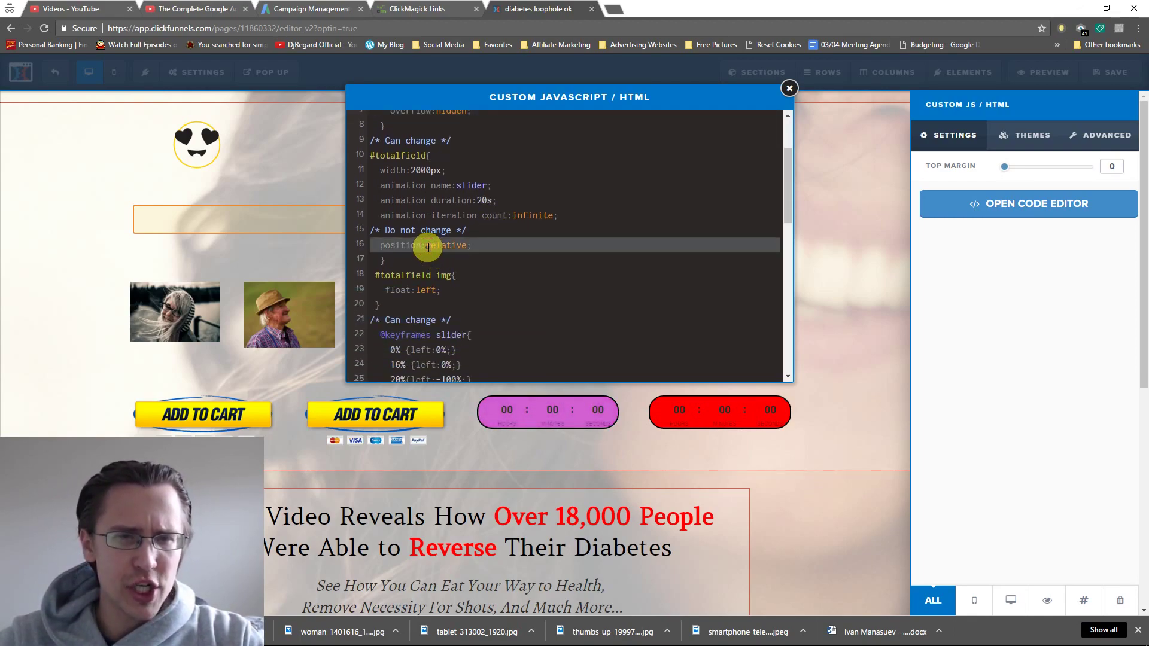
pyautogui.doubleClick(451, 246)
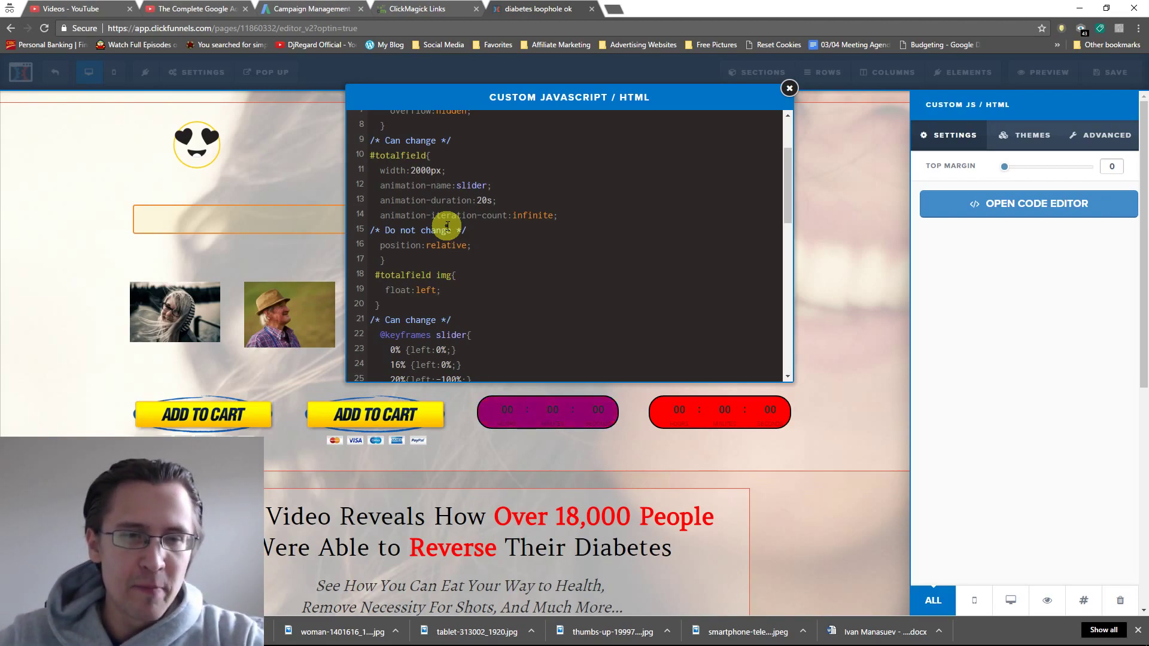
# Step: Review the slider keyframes and image tags, and highlight the #currentfield selector in the style block
pyautogui.scroll(-10, 427, 298)
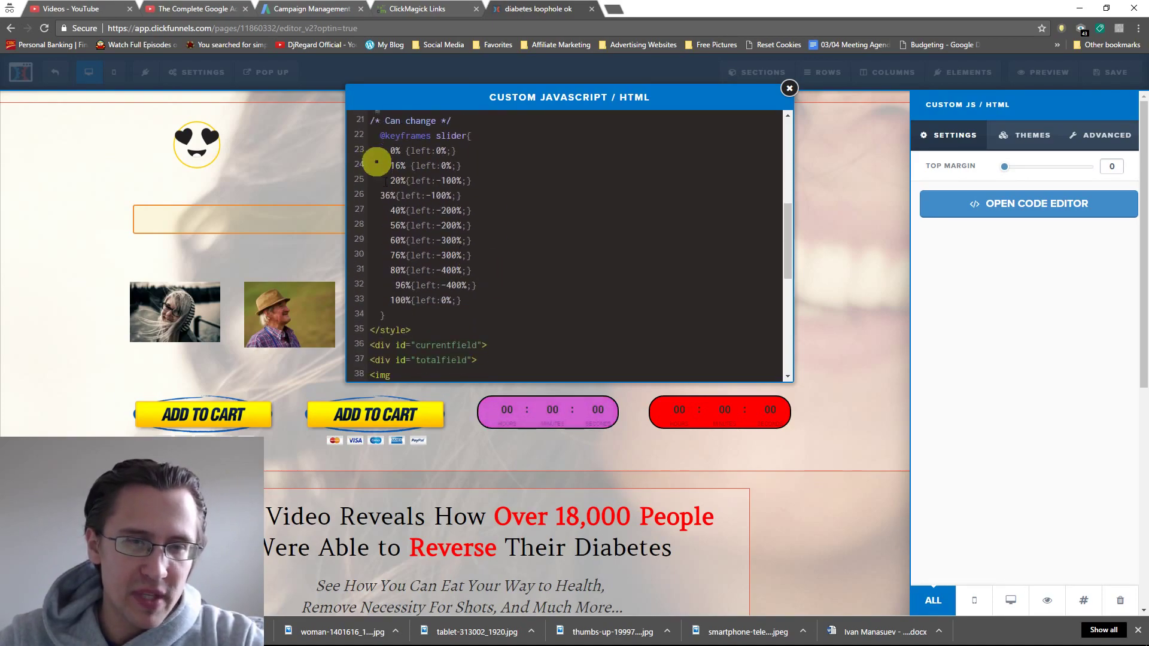
pyautogui.scroll(10, 413, 168)
pyautogui.scroll(-10, 393, 204)
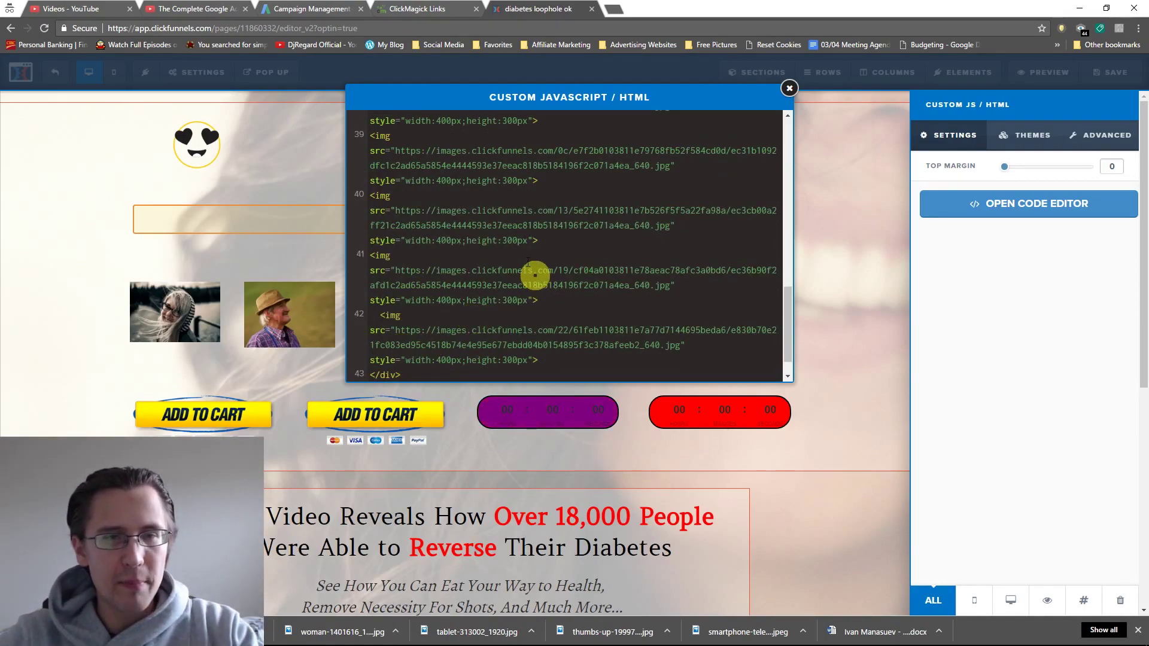
pyautogui.doubleClick(487, 275)
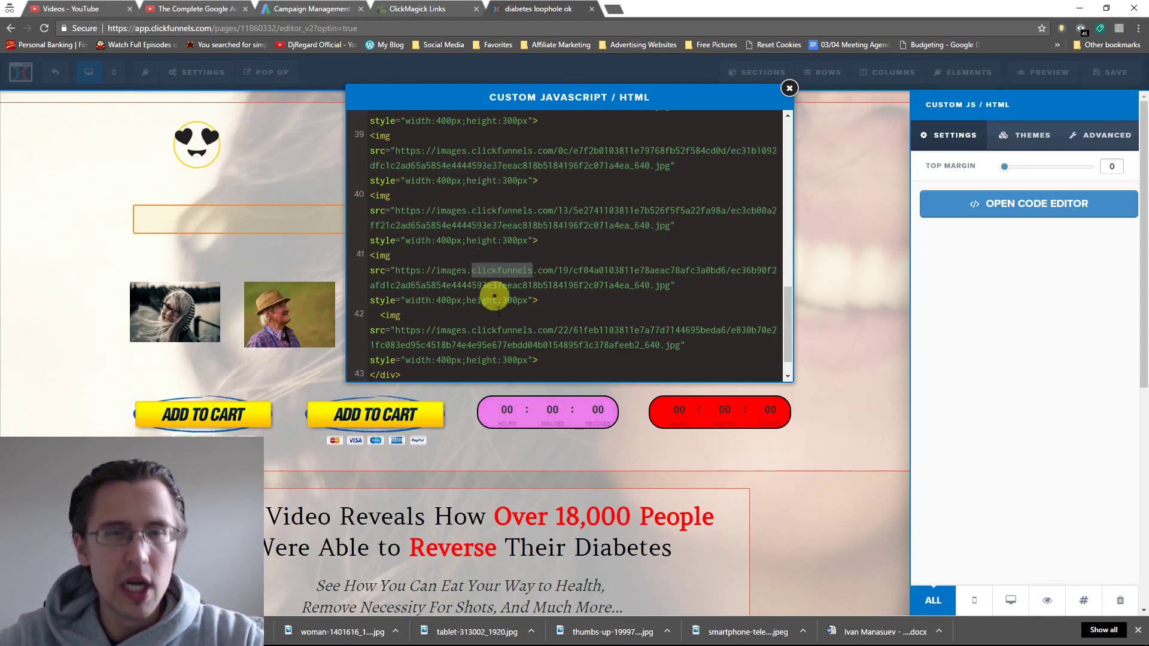
pyautogui.scroll(5, 498, 317)
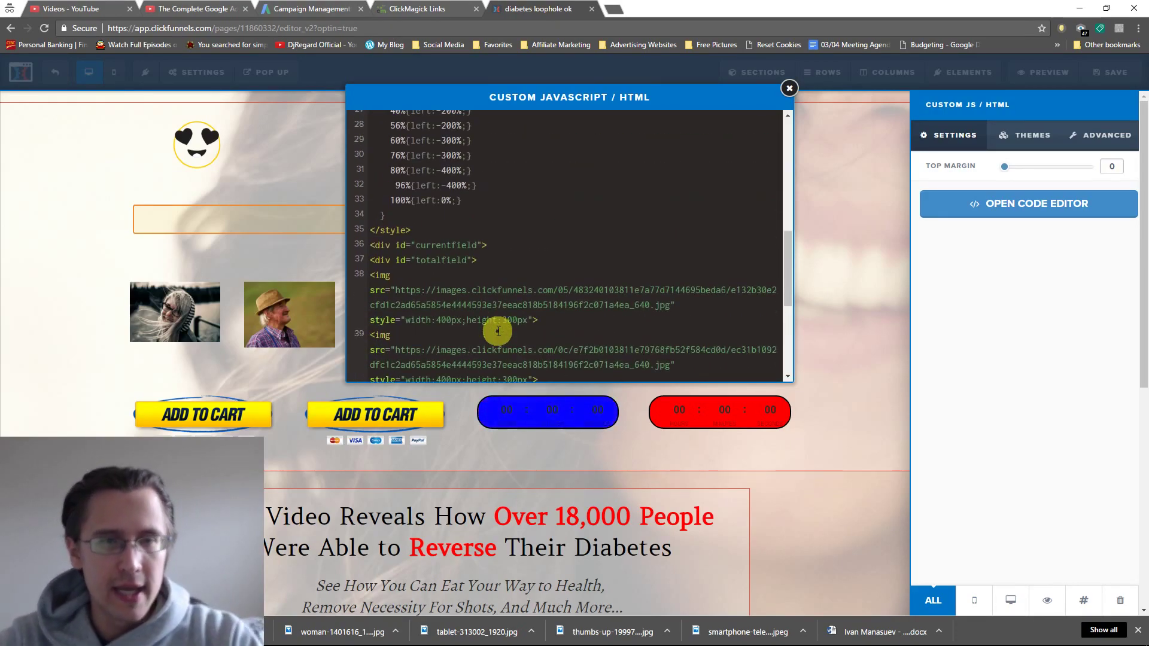
pyautogui.scroll(10, 498, 331)
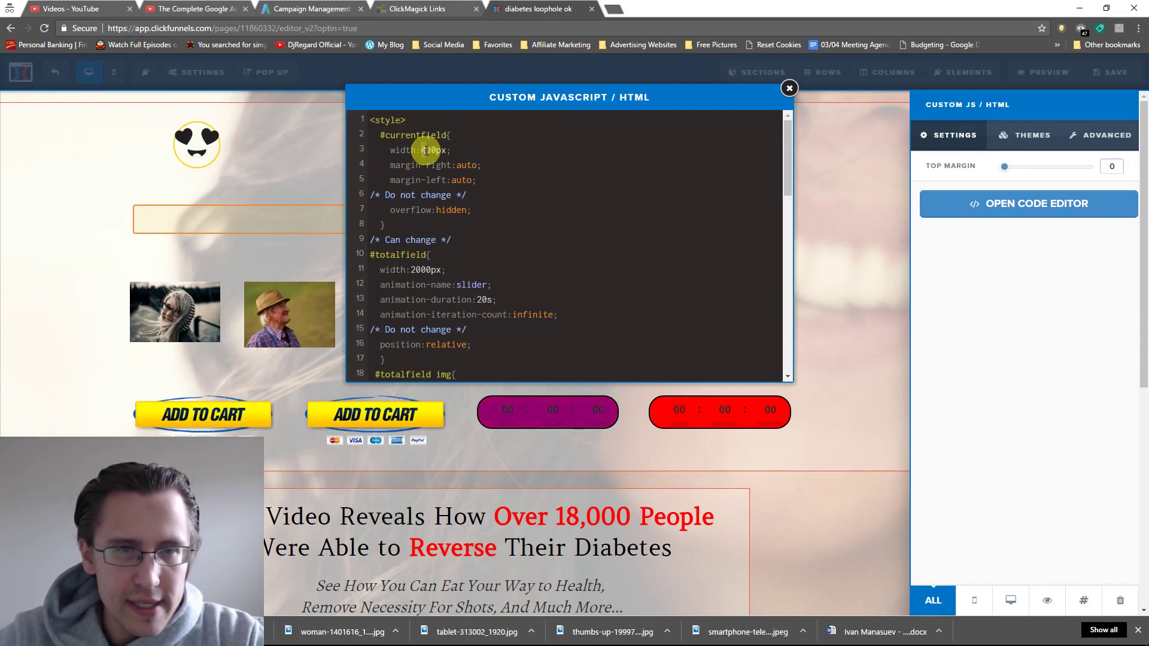
pyautogui.moveTo(377, 135); pyautogui.dragTo(441, 142)
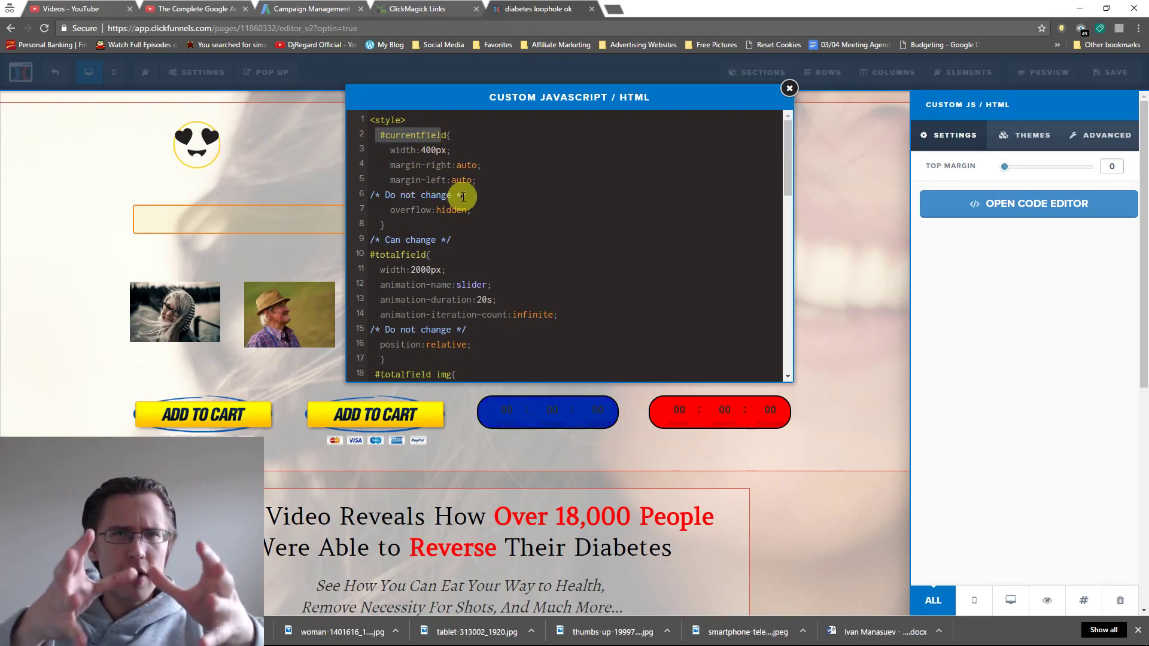
# Step: Close the slideshow code, preview the page to watch the images slide, and return to the page editor
pyautogui.click(790, 89)
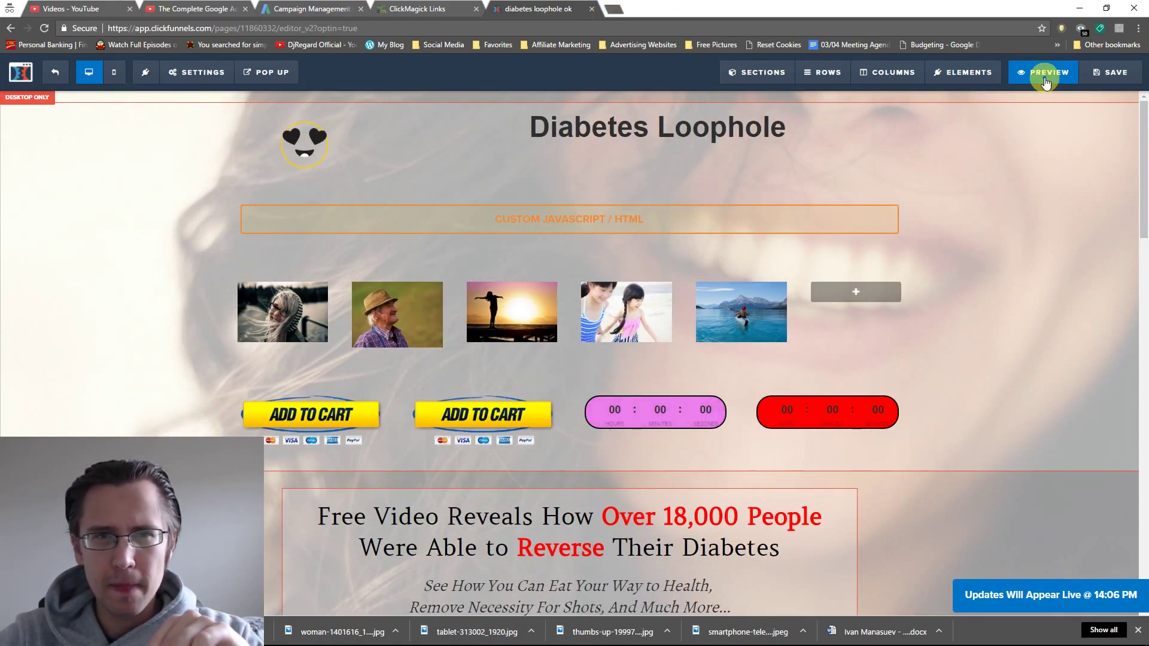
pyautogui.click(1046, 82)
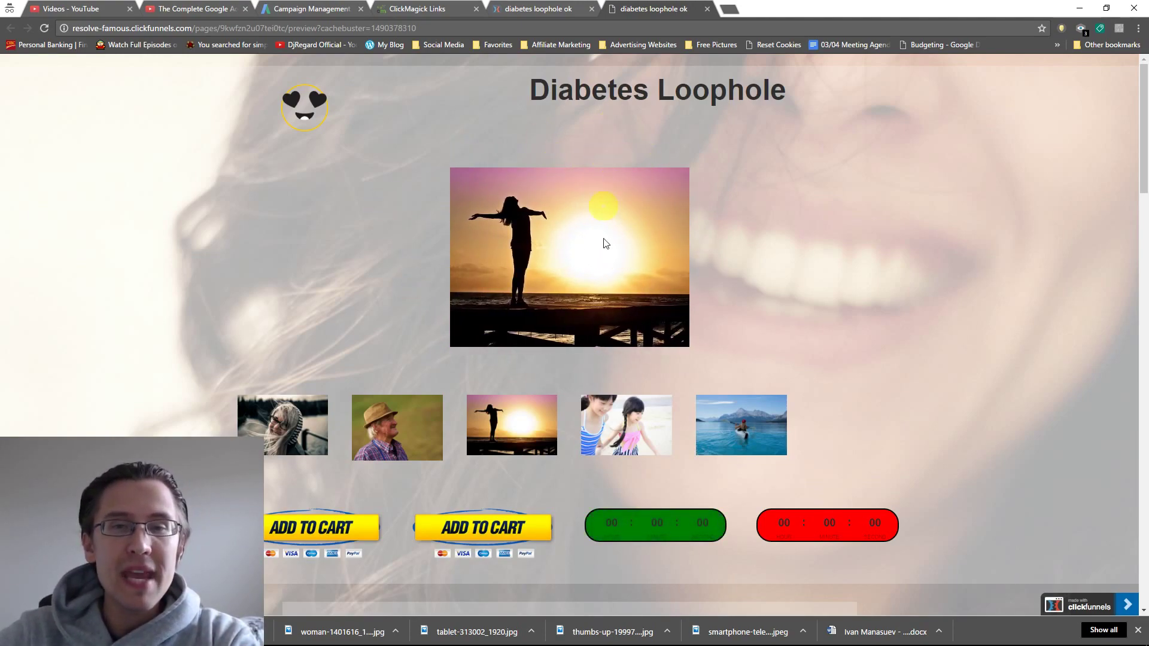
pyautogui.hotkey('ctrl', 'shift', 'Tab')
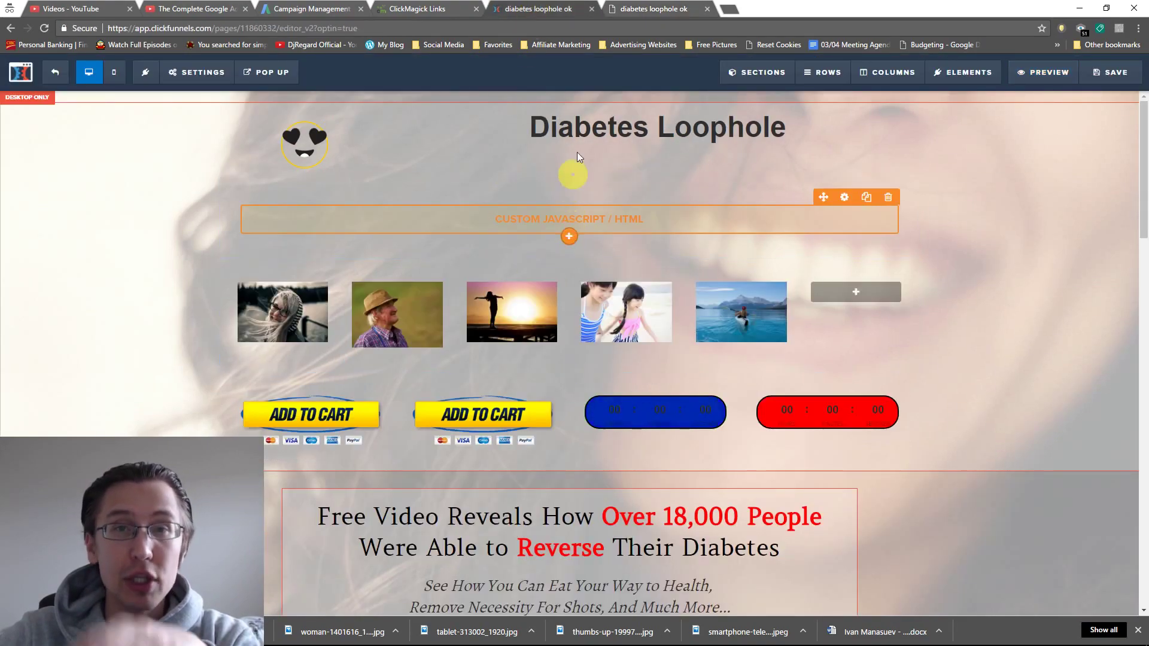
pyautogui.click(637, 9)
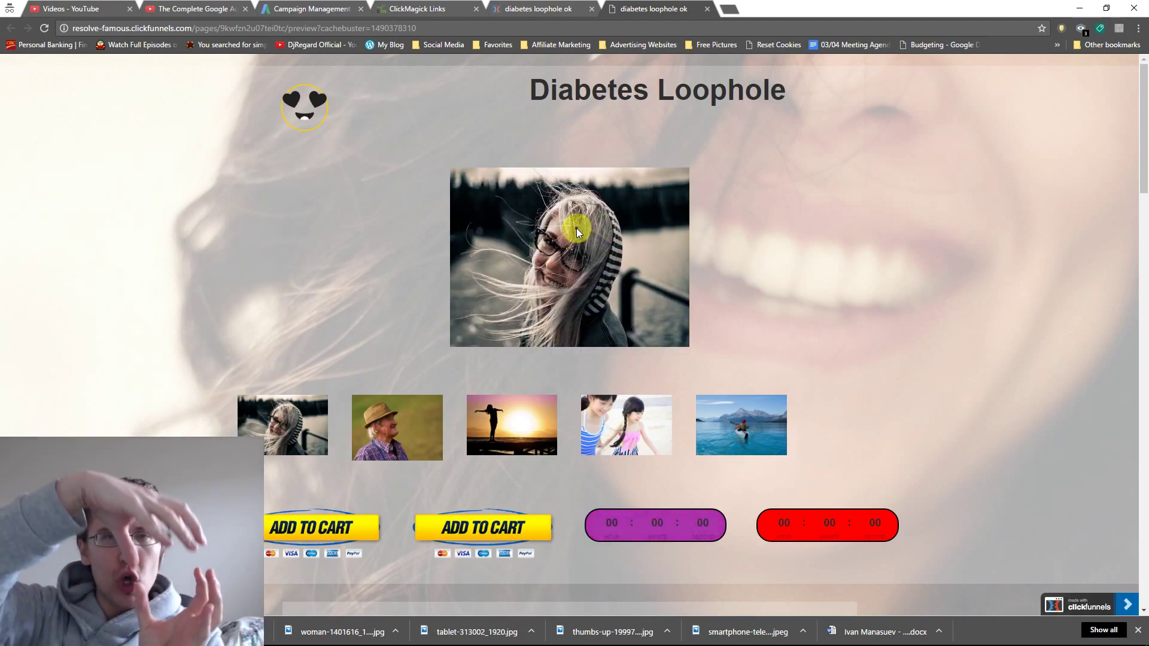
pyautogui.click(548, 8)
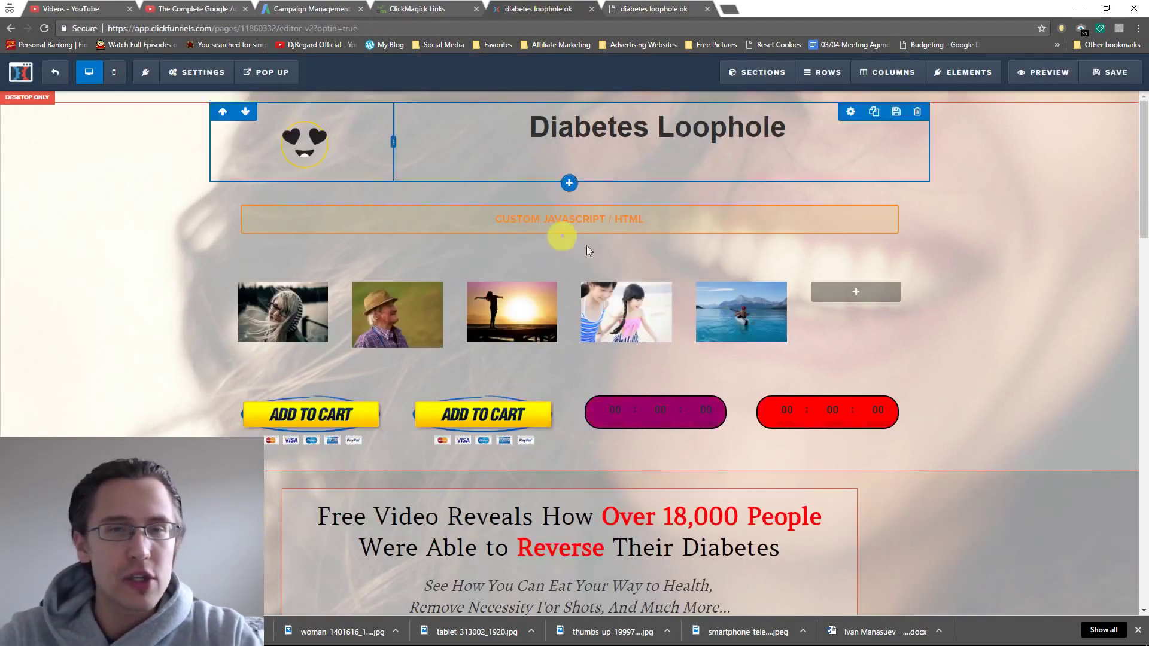
# Step: Reopen the custom slideshow code and compare the first image tag's size style with the style rules
pyautogui.click(850, 197)
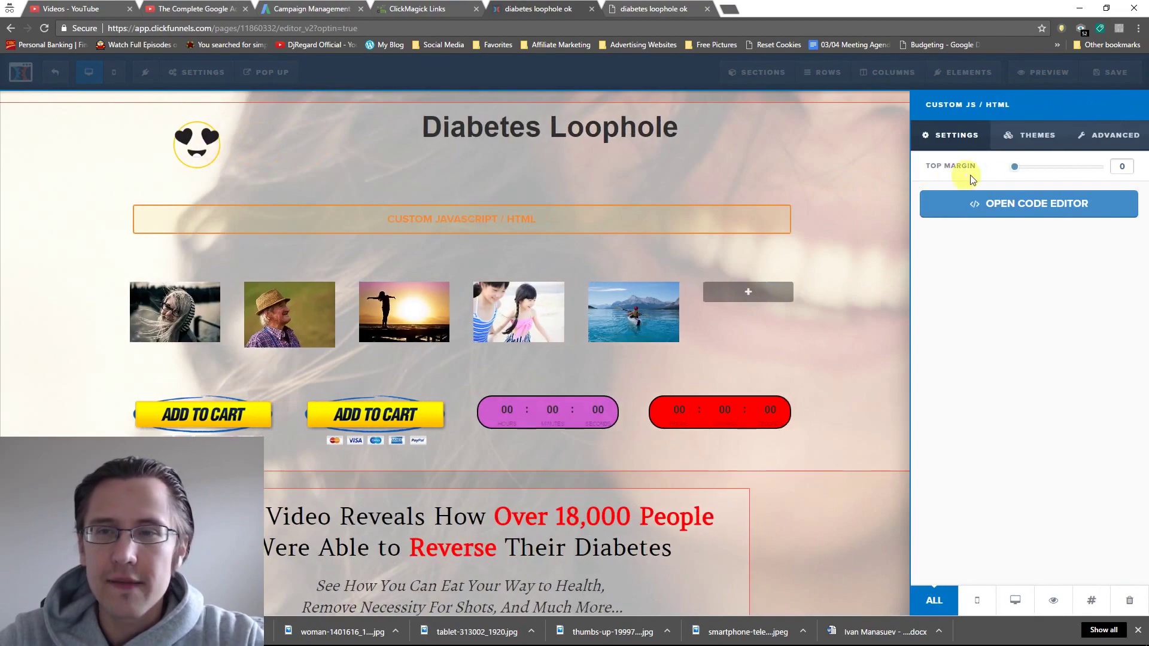
pyautogui.click(986, 205)
pyautogui.scroll(-5, 455, 227)
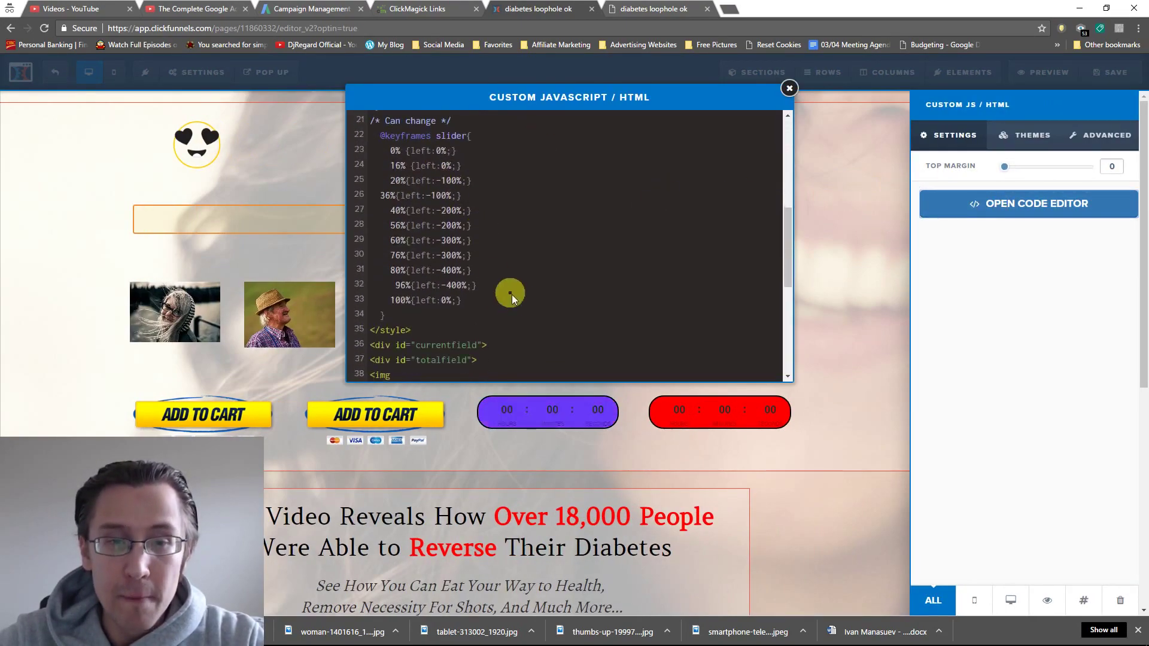
pyautogui.scroll(-3, 504, 289)
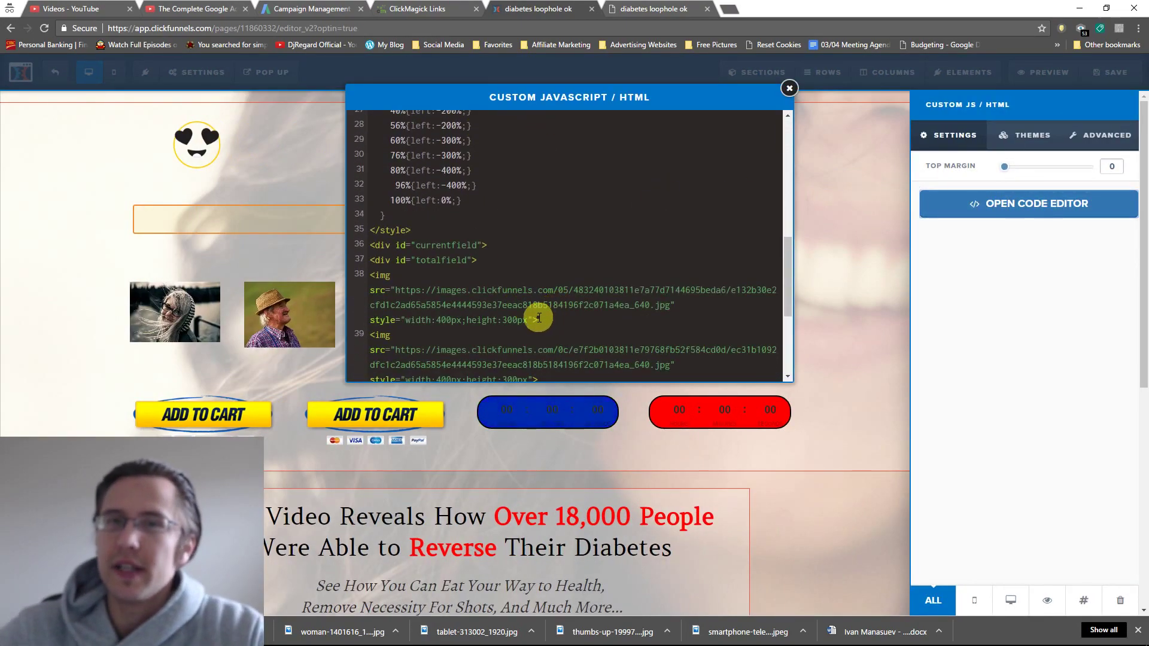
pyautogui.scroll(10, 539, 318)
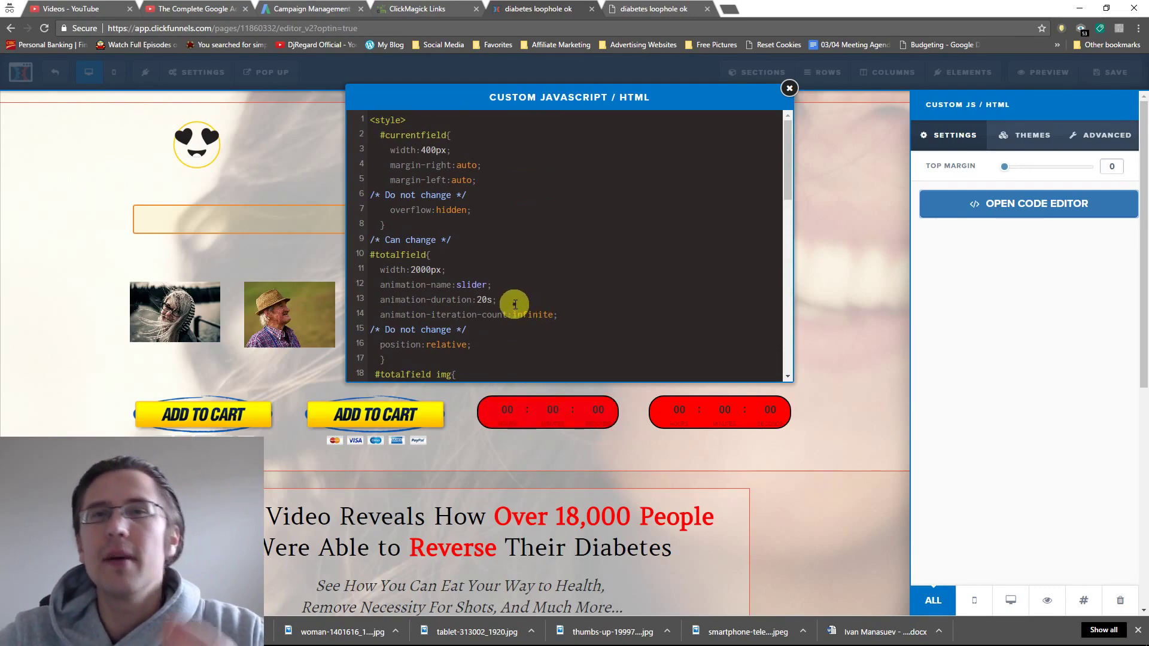
pyautogui.scroll(-10, 506, 296)
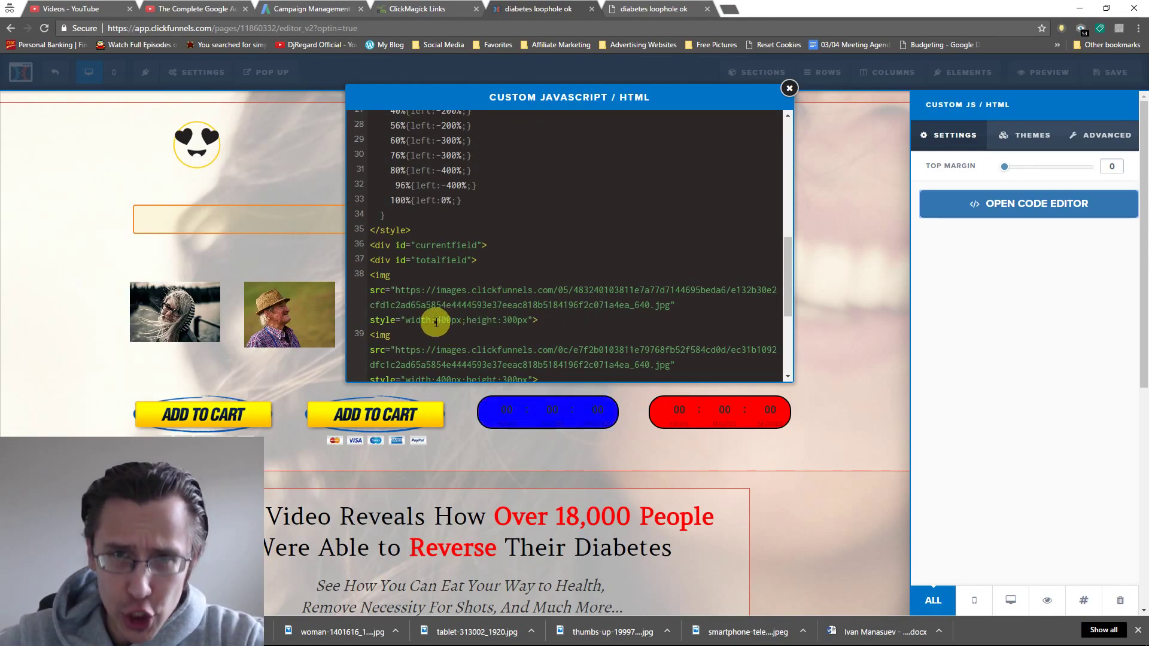
# Step: Highlight the width value and the margin-right and margin-left lines in the currentfield rule
pyautogui.scroll(10, 440, 323)
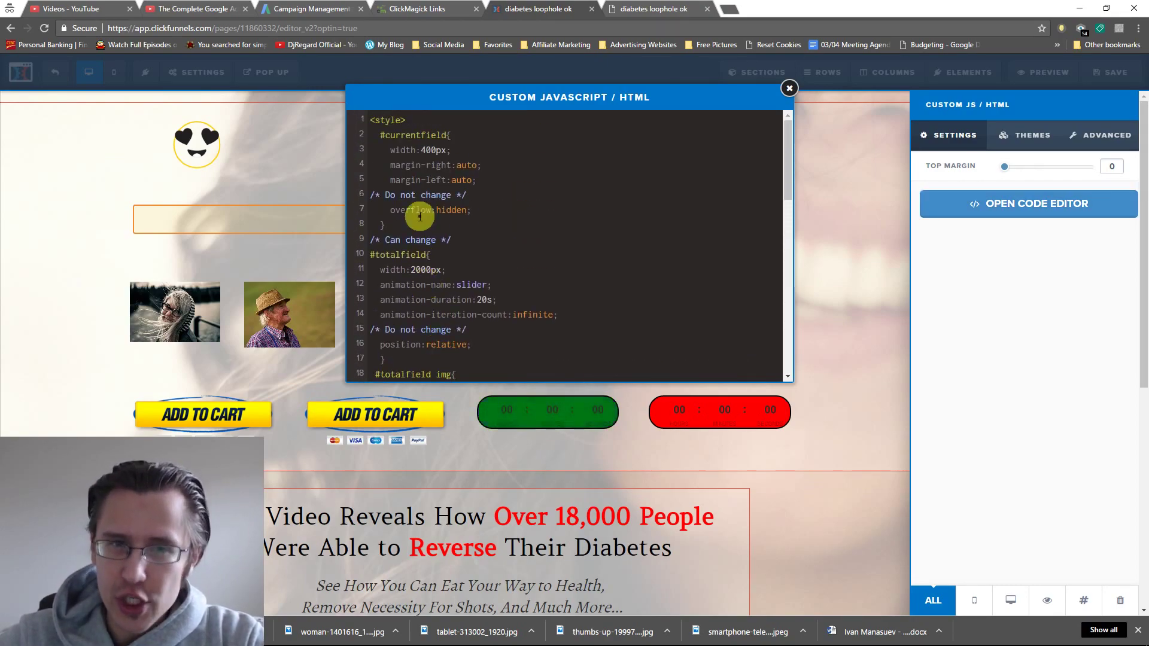
pyautogui.click(423, 150)
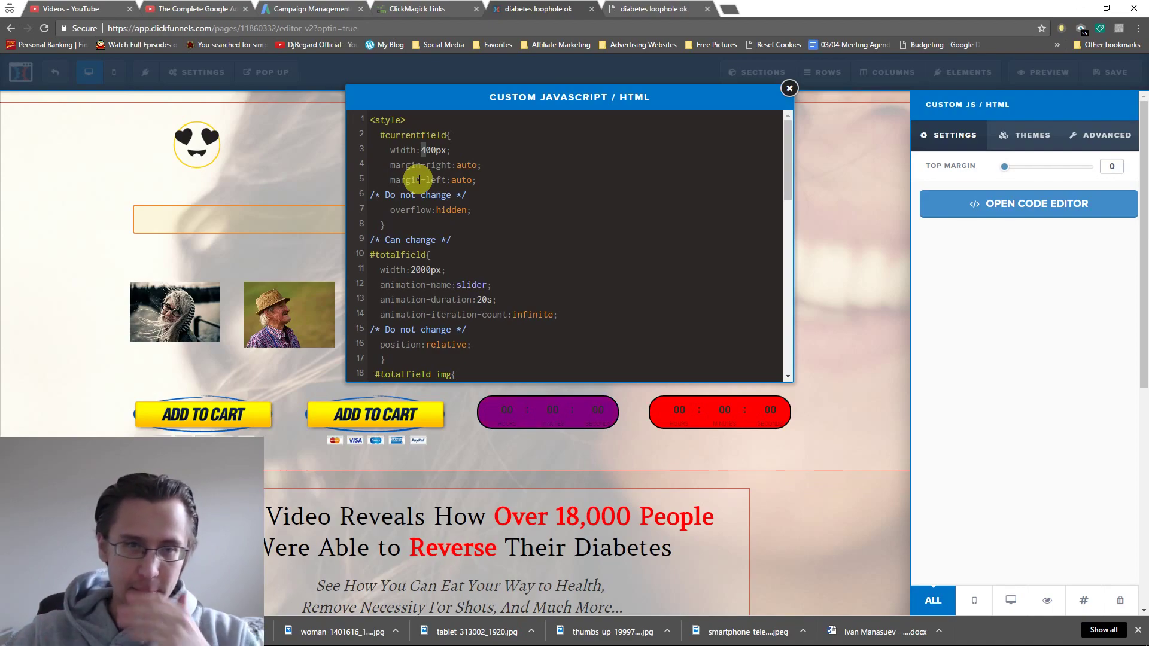
pyautogui.moveTo(394, 166); pyautogui.dragTo(474, 180)
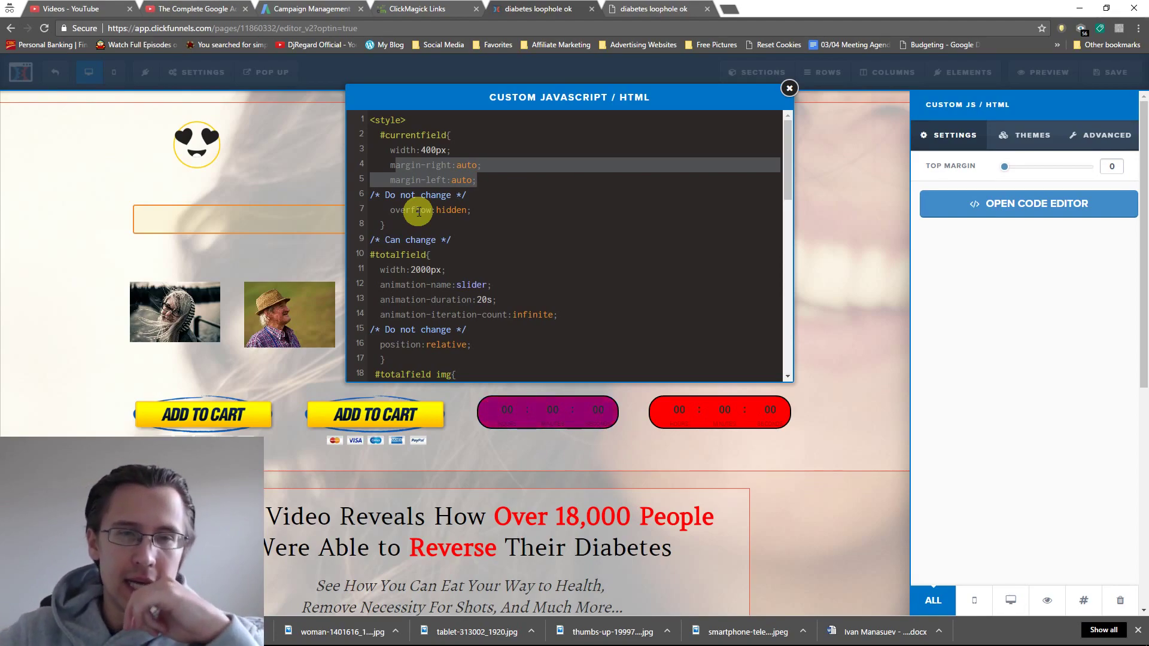
pyautogui.scroll(-3, 430, 209)
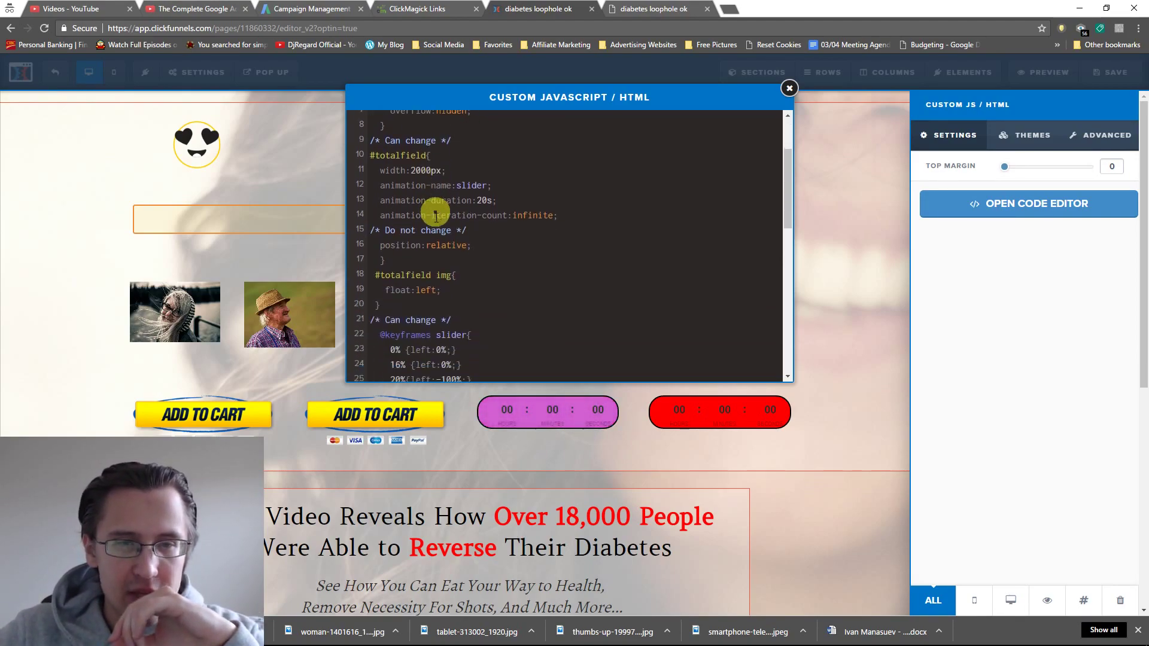
pyautogui.moveTo(381, 171); pyautogui.dragTo(441, 171)
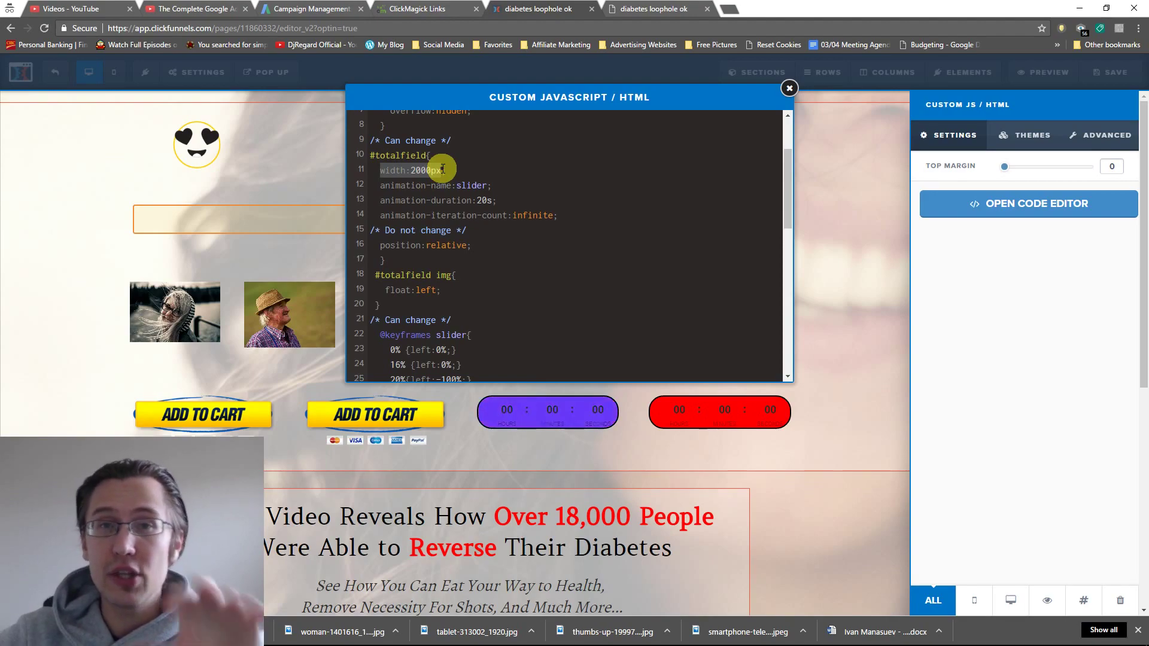
pyautogui.moveTo(385, 335); pyautogui.dragTo(479, 331)
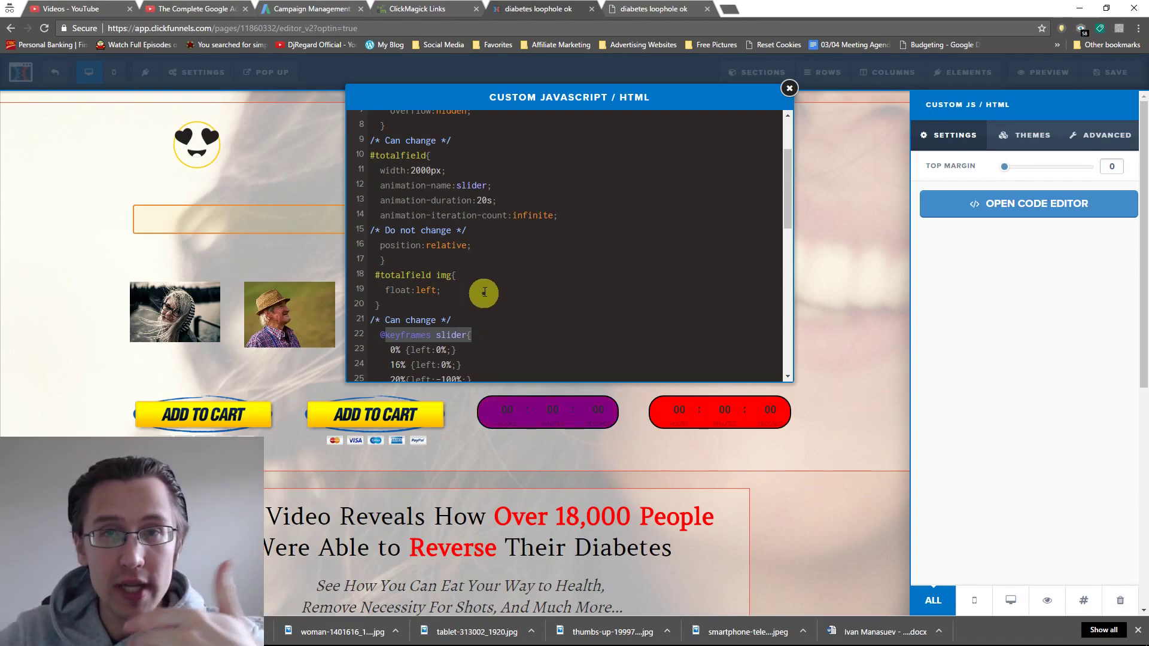
pyautogui.scroll(2, 486, 287)
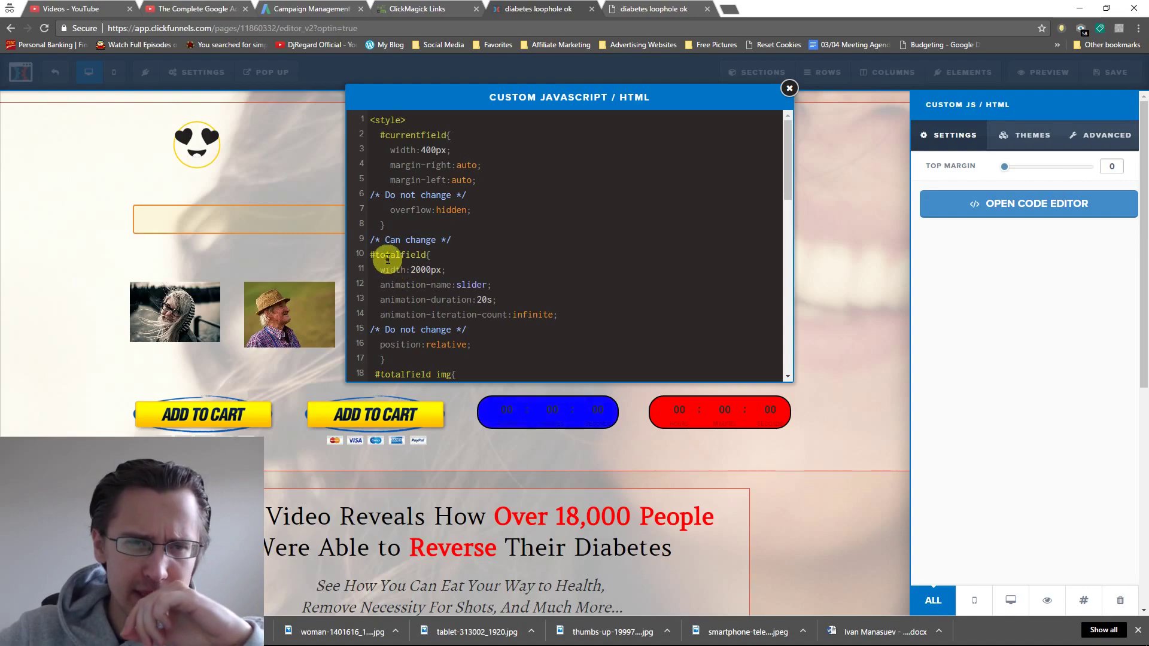
pyautogui.moveTo(367, 255); pyautogui.dragTo(429, 255)
pyautogui.click(433, 286)
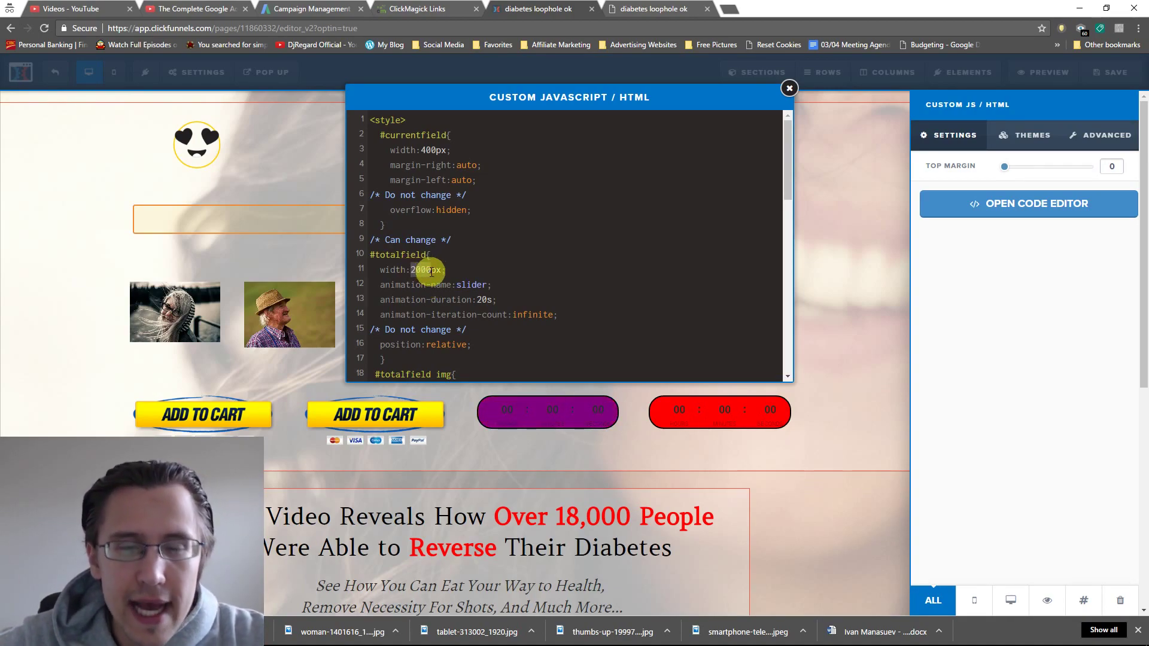
# Step: Highlight the width value in the totalfield rule, followed by the width value in the currentfield rule
pyautogui.doubleClick(419, 270)
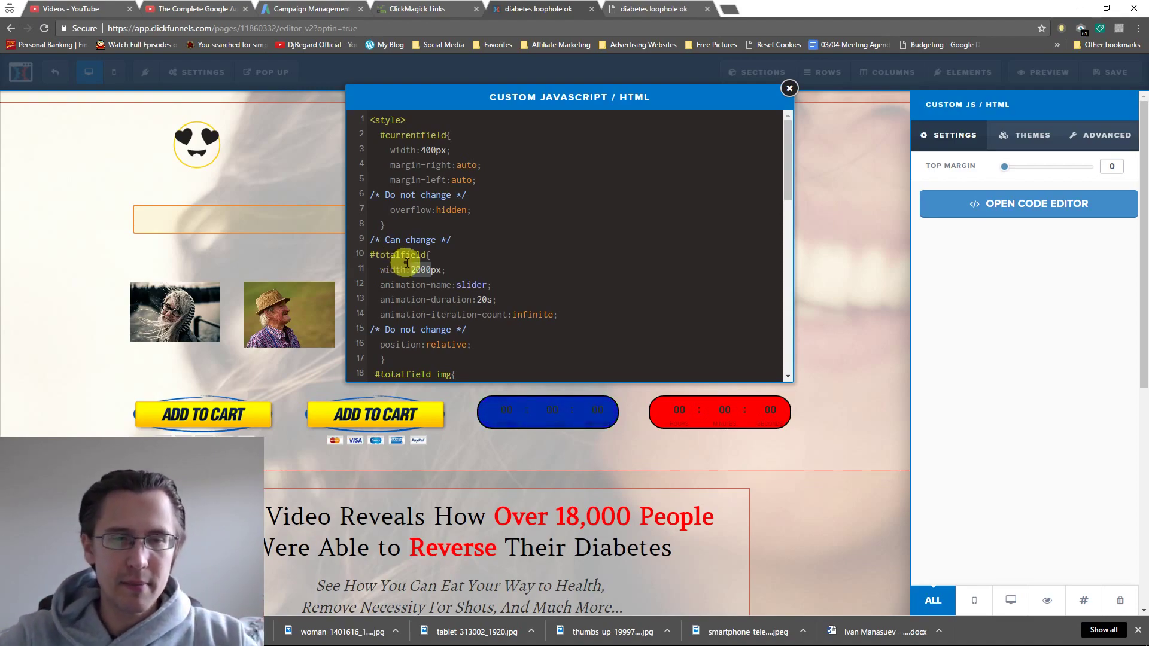
pyautogui.scroll(-3, 460, 302)
pyautogui.scroll(3, 467, 309)
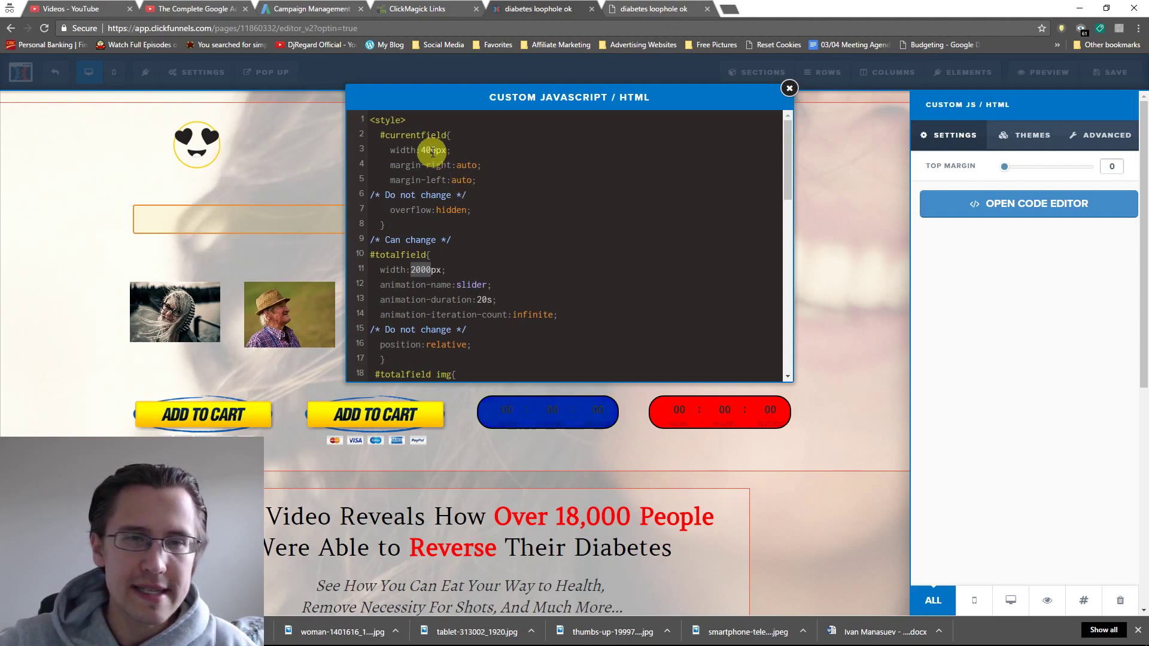
pyautogui.moveTo(422, 151); pyautogui.dragTo(445, 150)
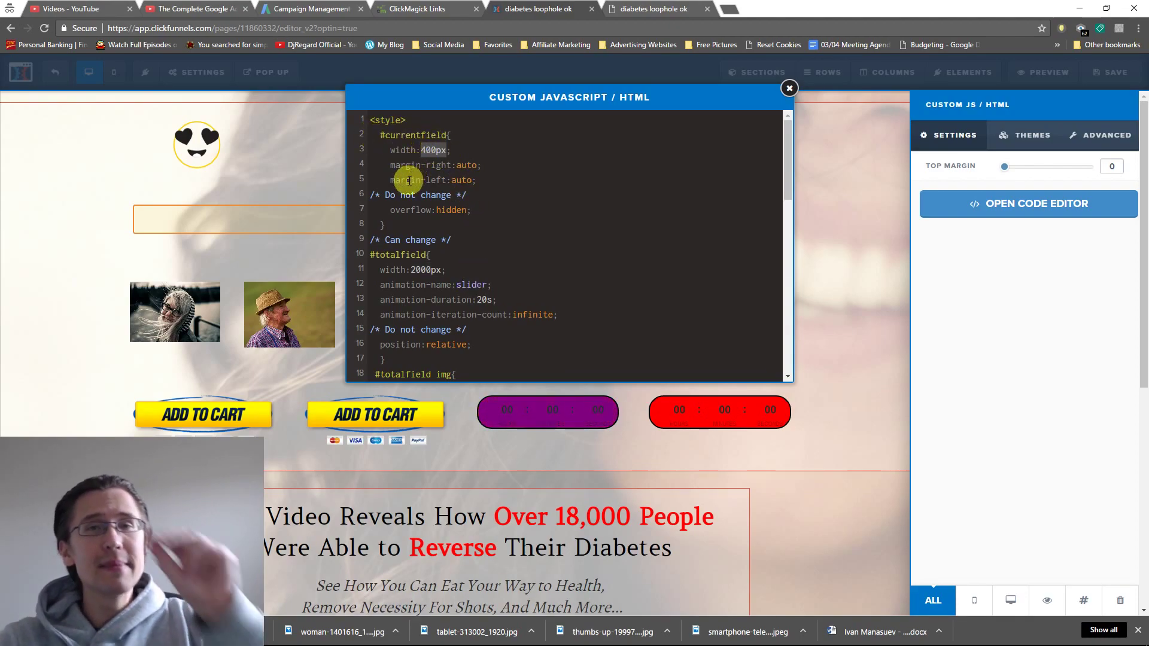
# Step: Copy the last image tag of the slideshow code and delete it from line 42
pyautogui.scroll(-5, 450, 234)
pyautogui.scroll(-5, 451, 235)
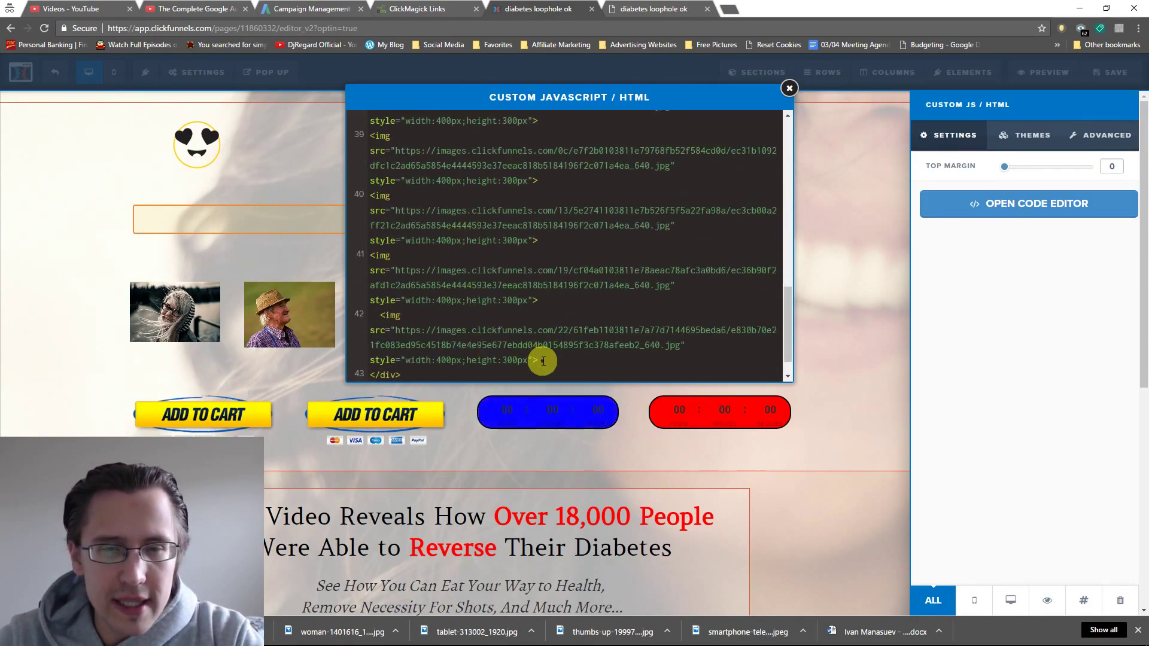
pyautogui.moveTo(538, 360); pyautogui.dragTo(378, 317)
pyautogui.hotkey('ctrl', 'c')
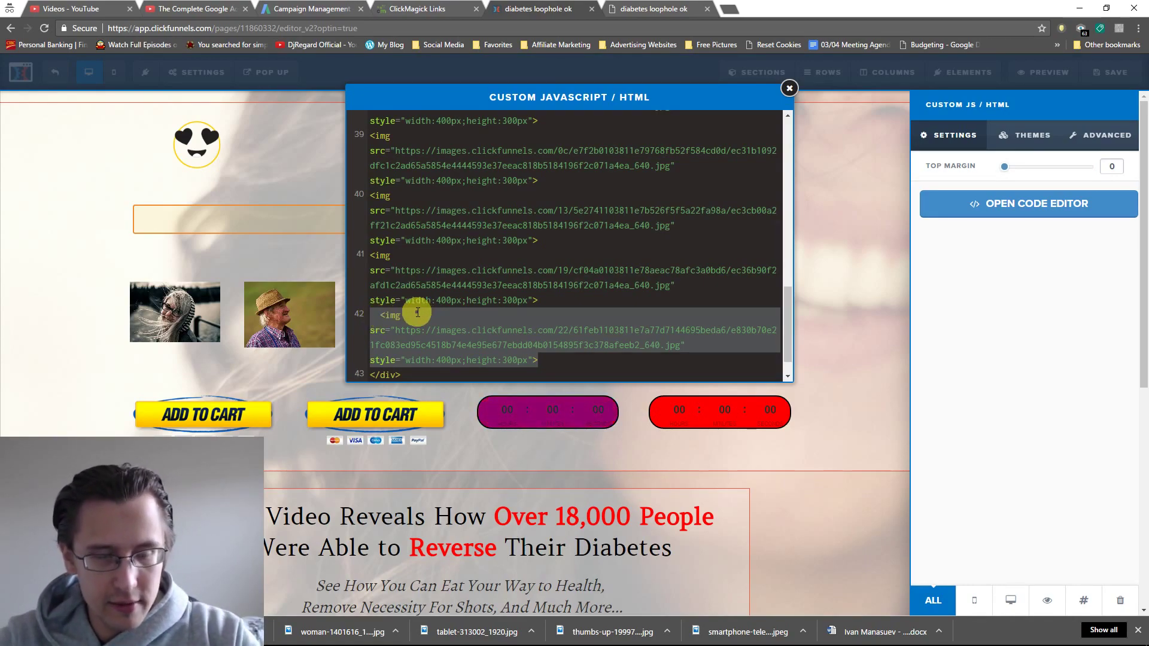
pyautogui.press('BackSpace')
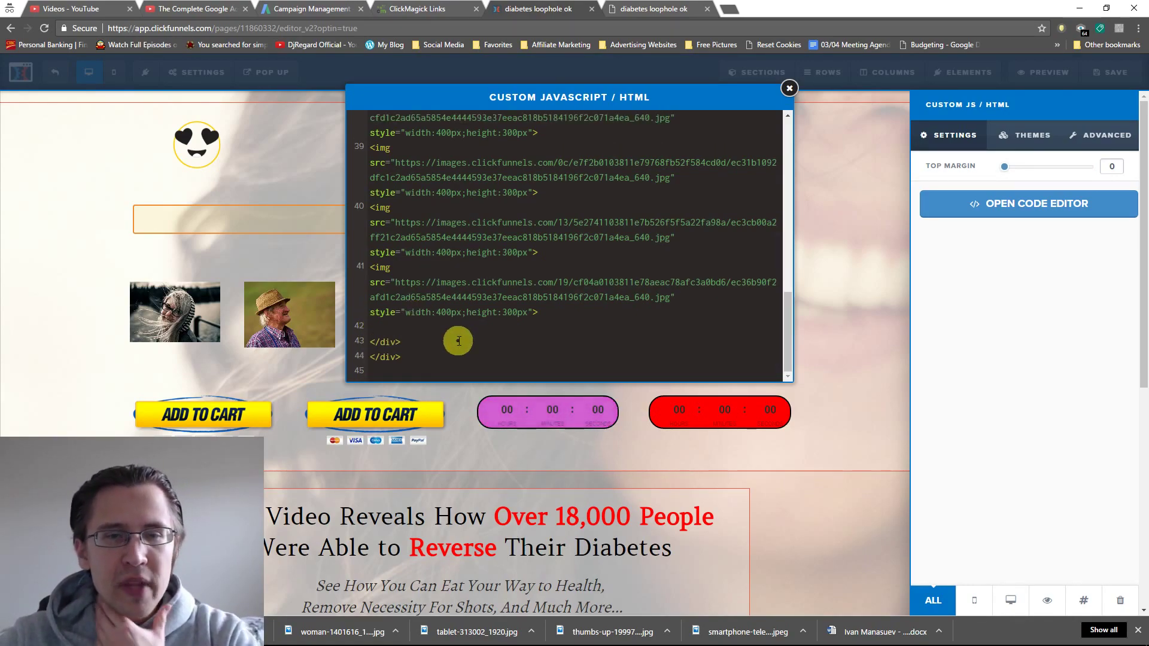
# Step: Check the totalfield width against the remaining images and paste the copied image tag back on line 42
pyautogui.scroll(2, 461, 328)
pyautogui.scroll(-2, 546, 358)
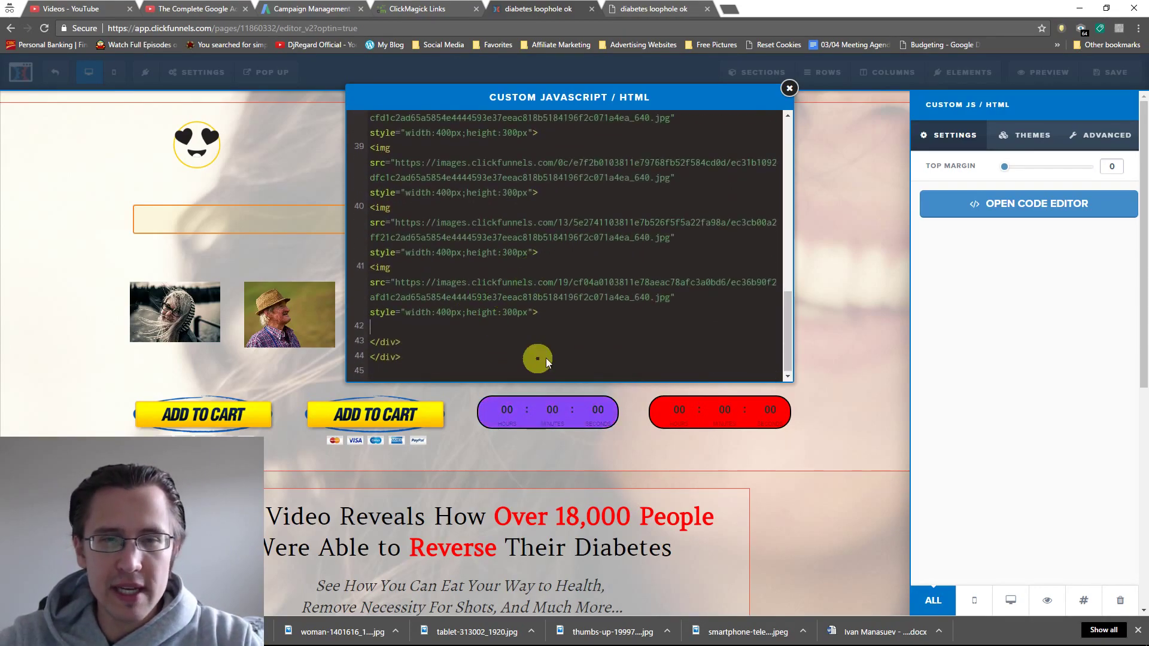
pyautogui.scroll(6, 448, 314)
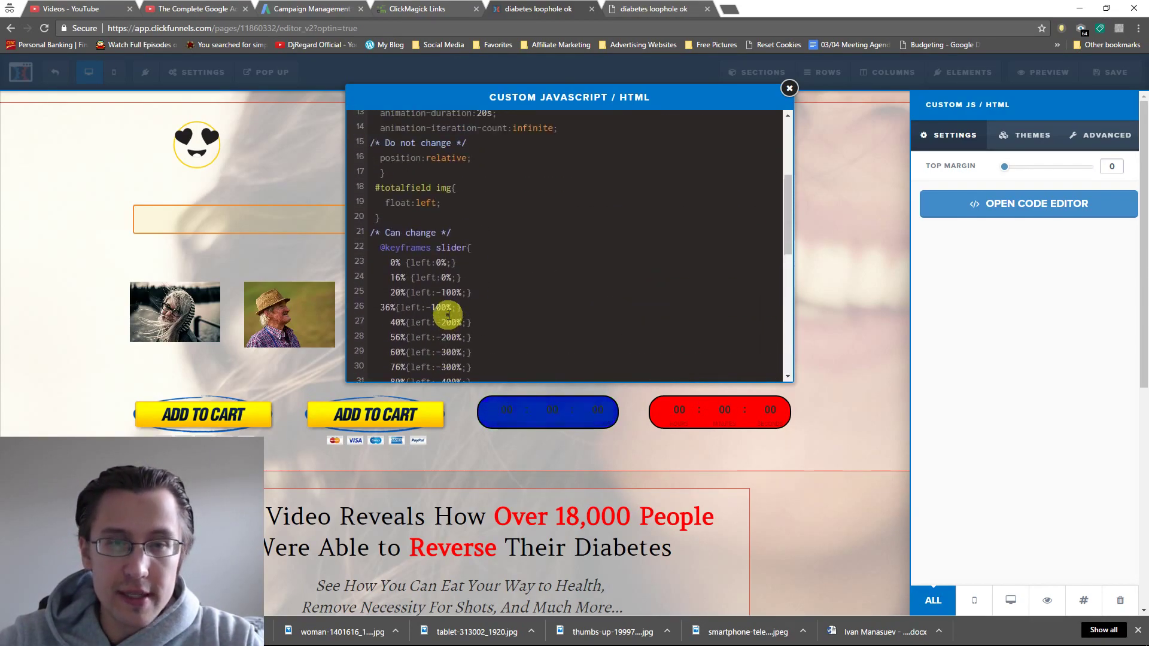
pyautogui.scroll(4, 448, 314)
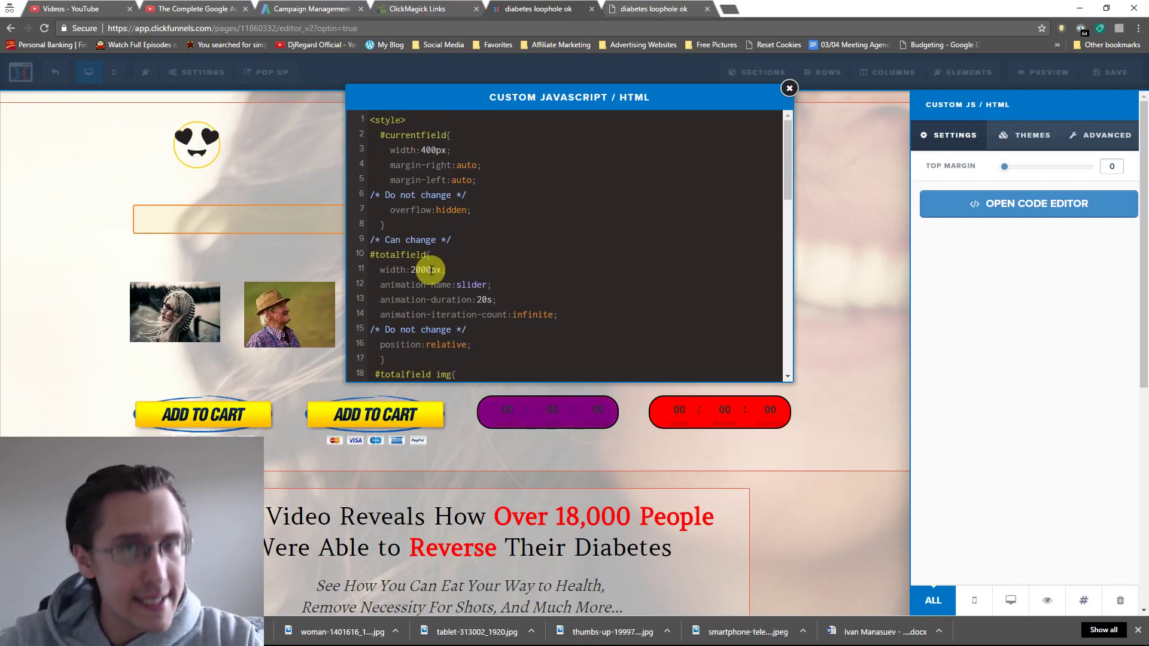
pyautogui.scroll(-10, 431, 269)
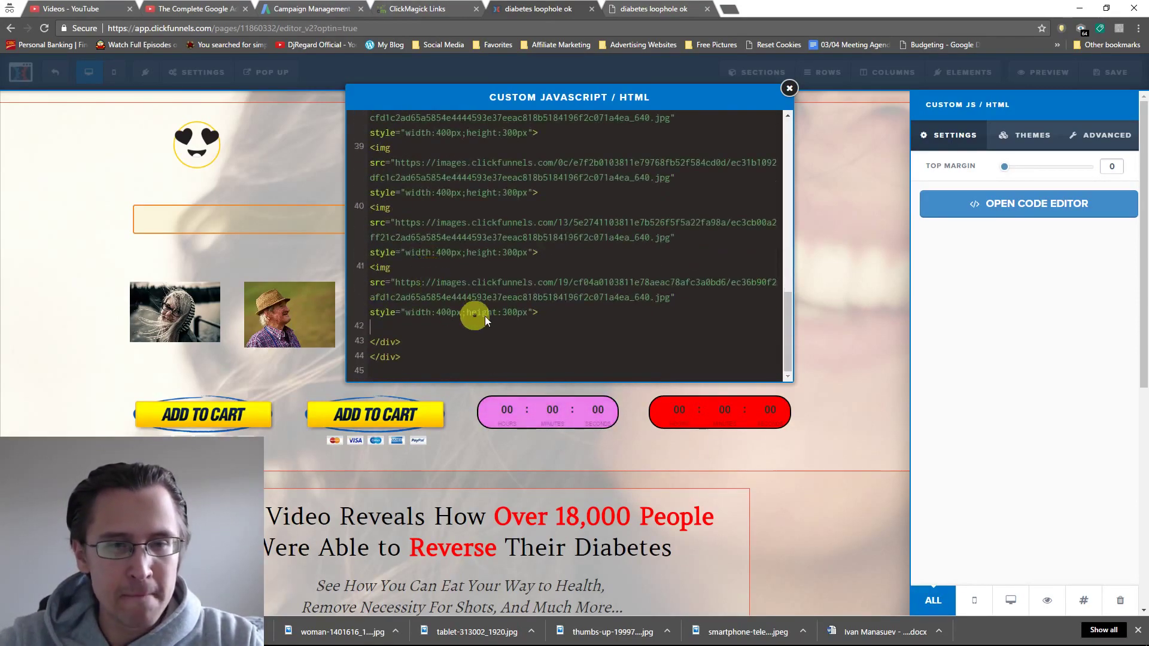
pyautogui.hotkey('ctrl', 'v')
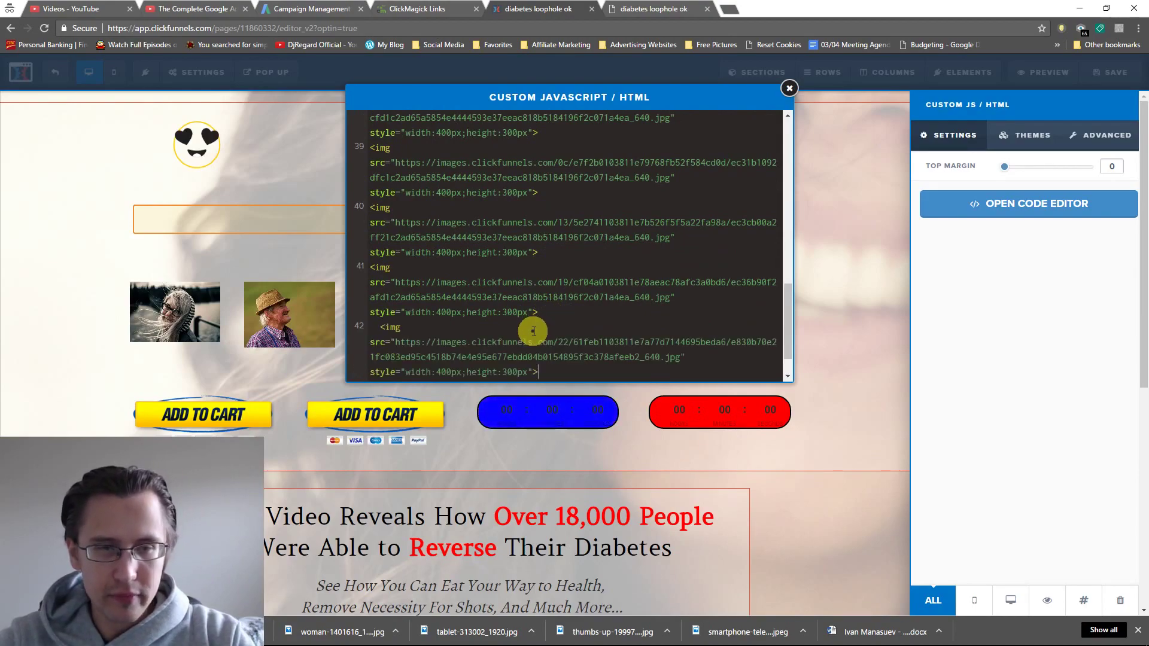
# Step: Highlight the animation name, iteration count and duration values in the totalfield rule
pyautogui.scroll(15, 482, 346)
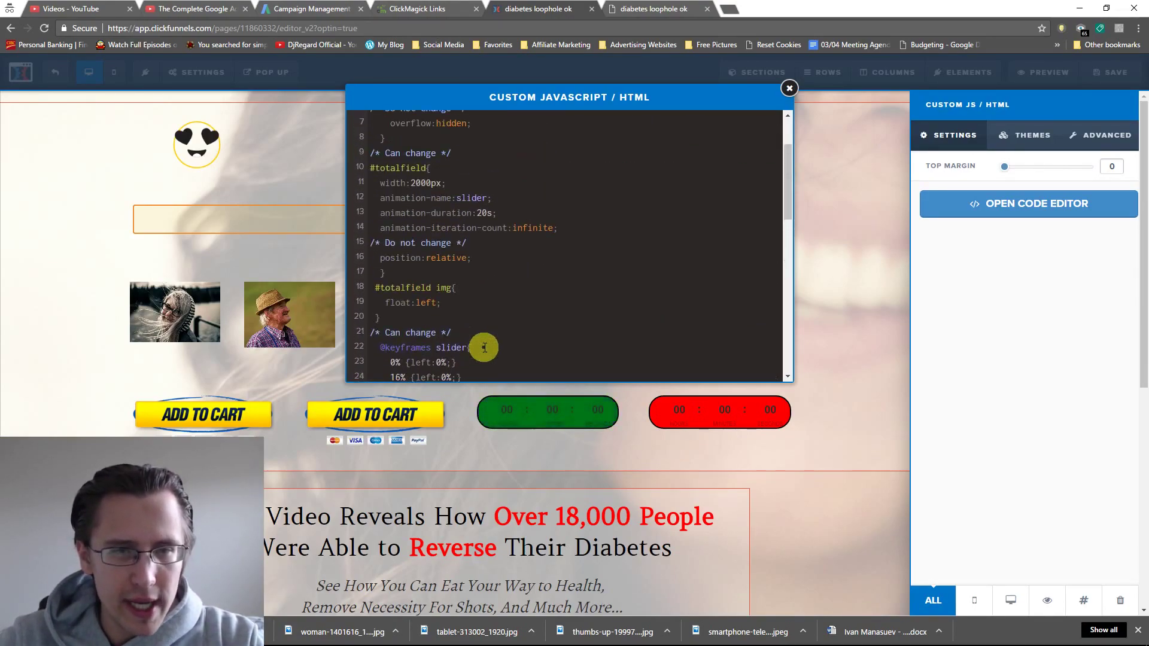
pyautogui.scroll(3, 484, 346)
pyautogui.moveTo(399, 286); pyautogui.dragTo(519, 309)
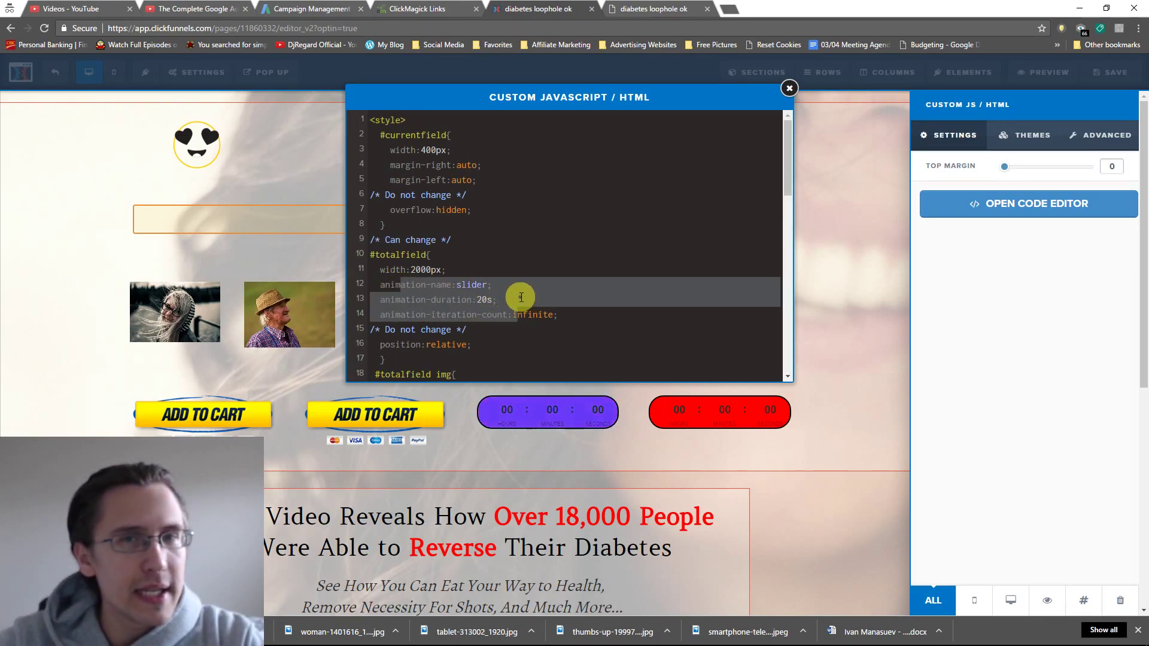
pyautogui.doubleClick(471, 288)
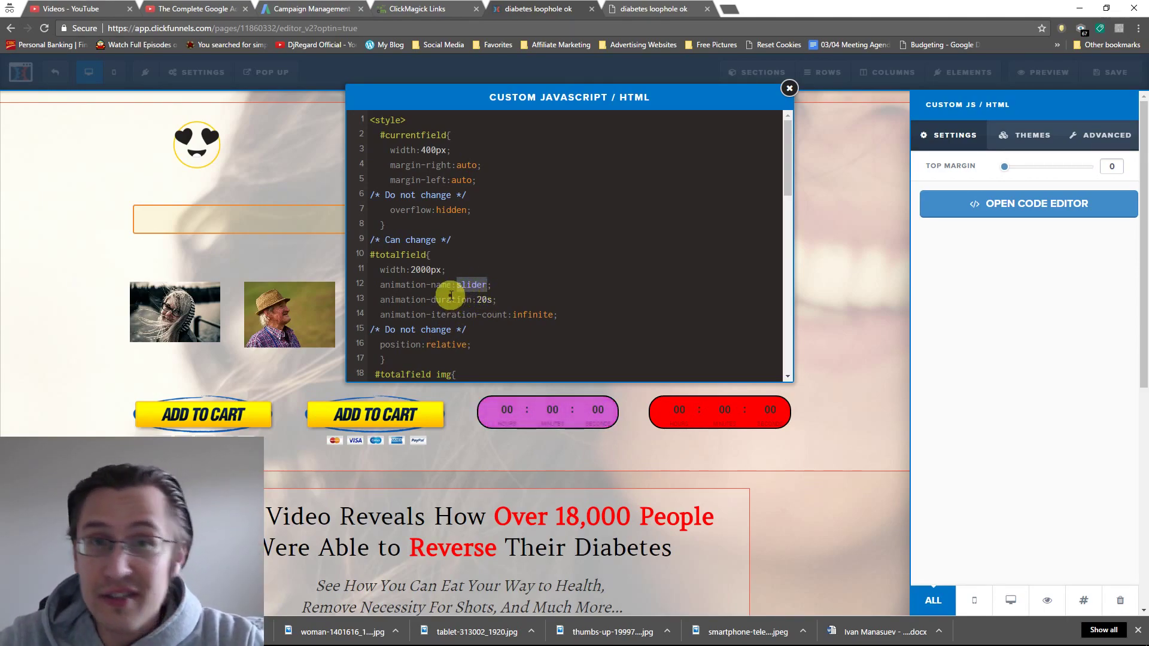
pyautogui.click(482, 317)
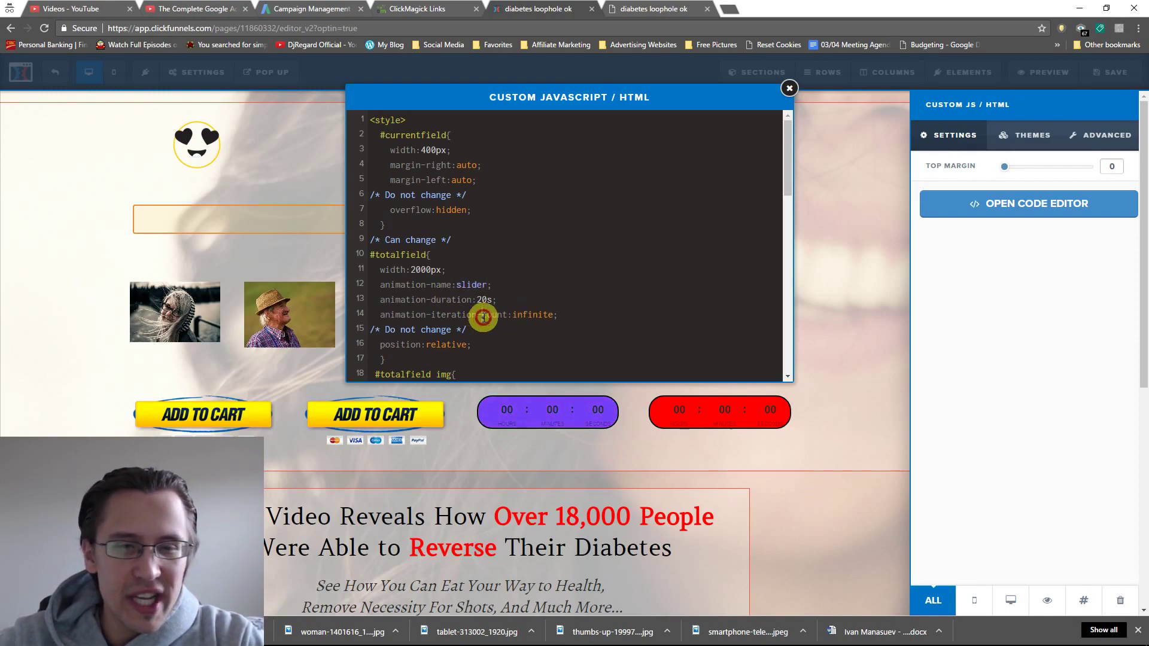
pyautogui.doubleClick(529, 312)
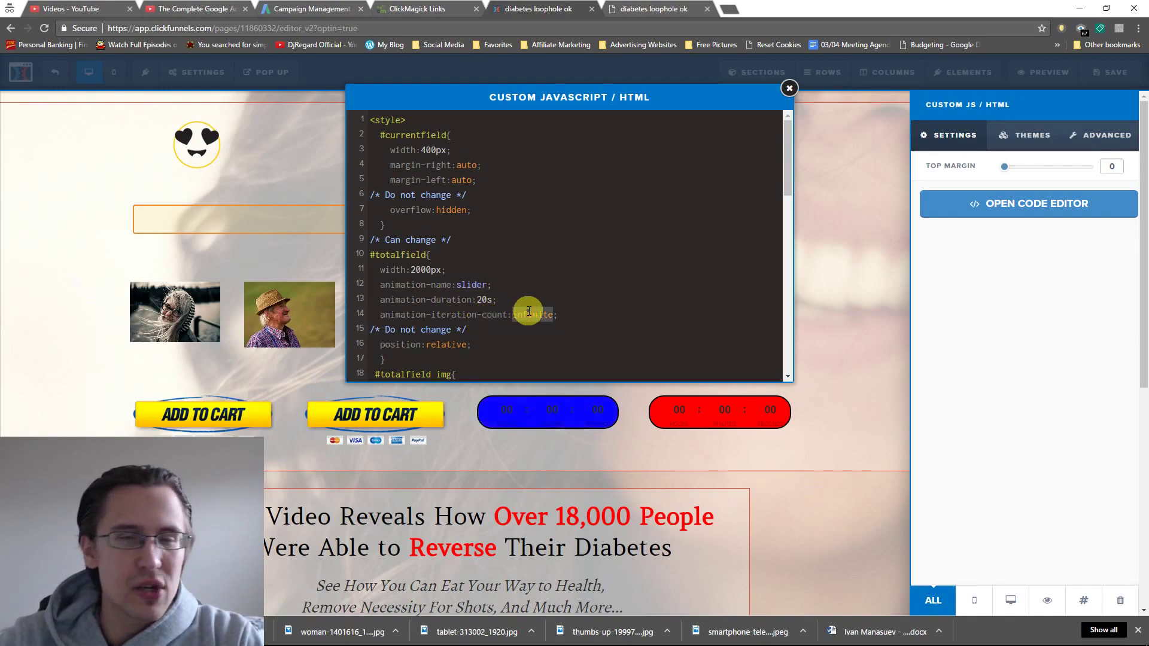
pyautogui.doubleClick(489, 300)
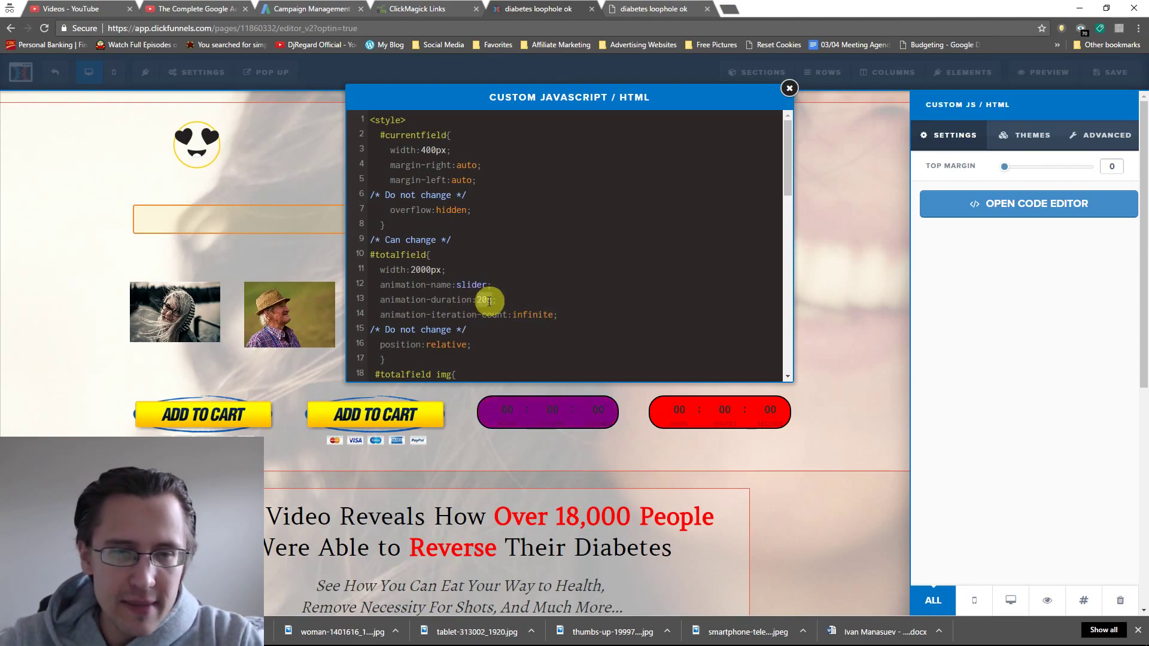
pyautogui.click(485, 301)
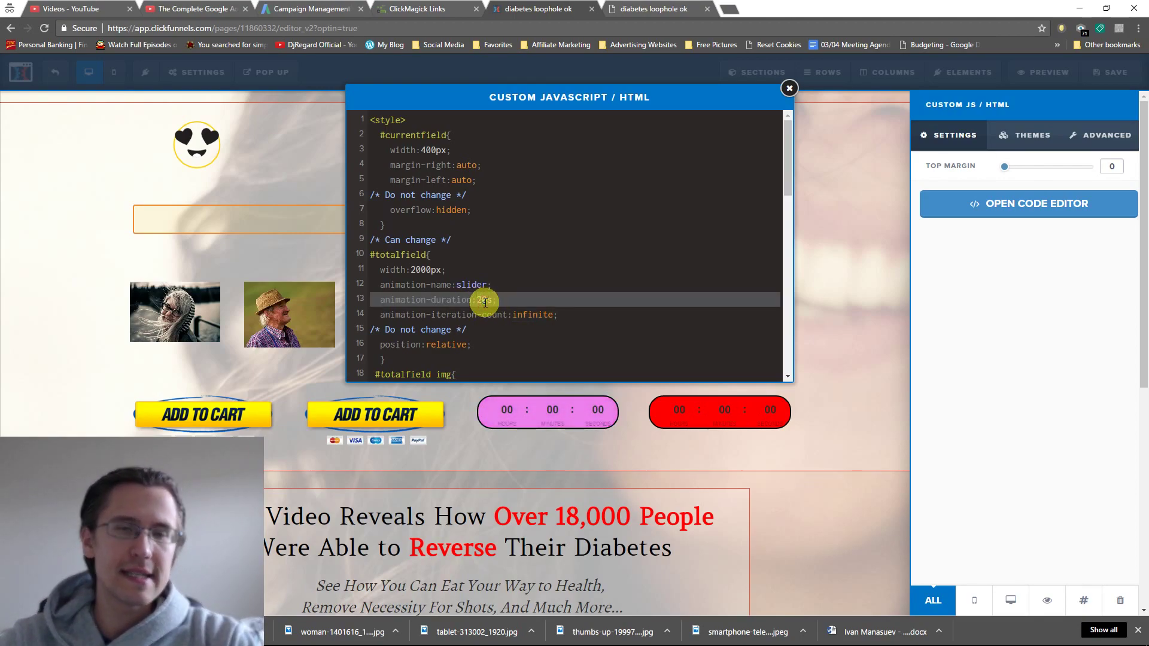
pyautogui.doubleClick(487, 301)
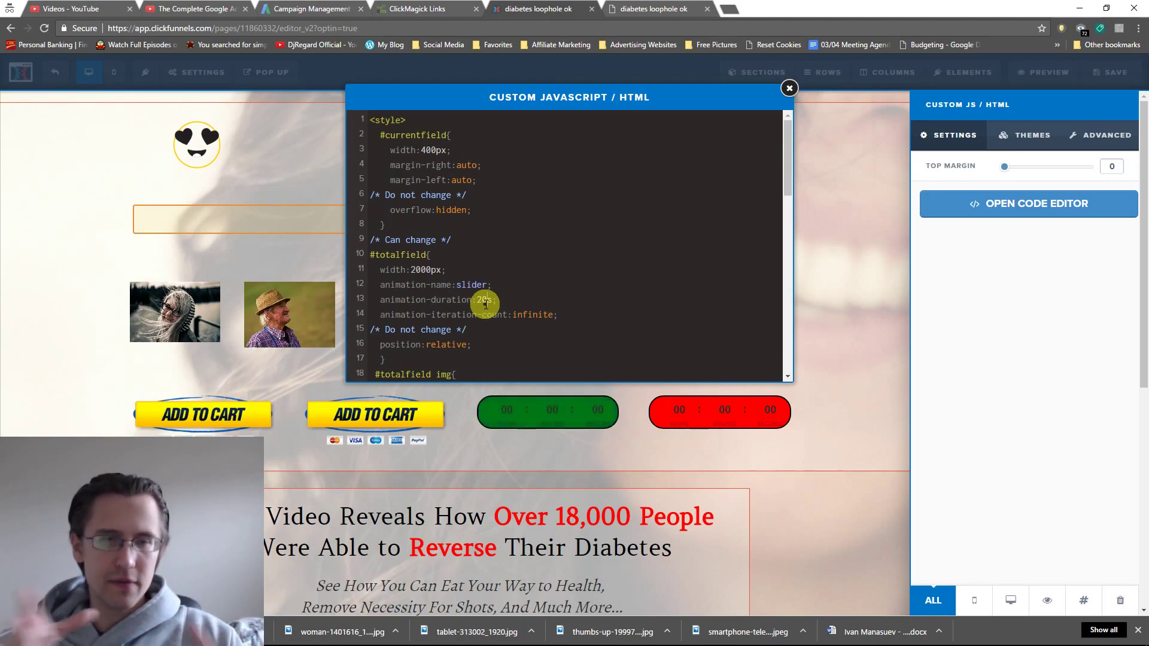
# Step: Compare the left offsets of the 16% and 20% keyframes with the currentfield width
pyautogui.scroll(-2, 486, 304)
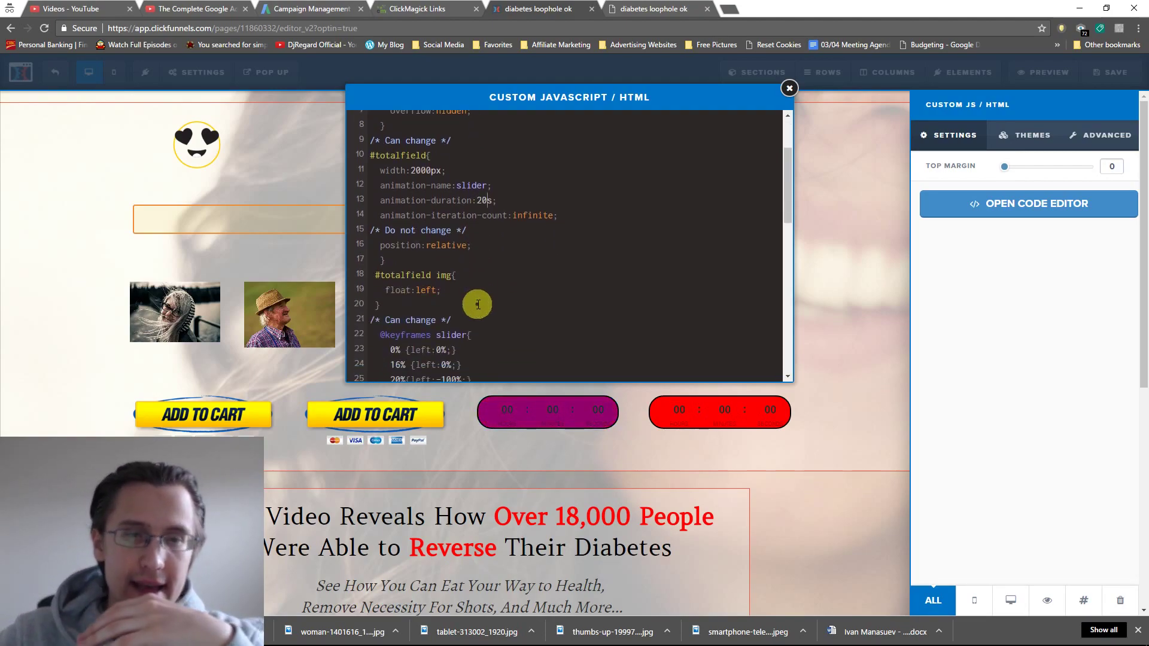
pyautogui.scroll(-4, 492, 290)
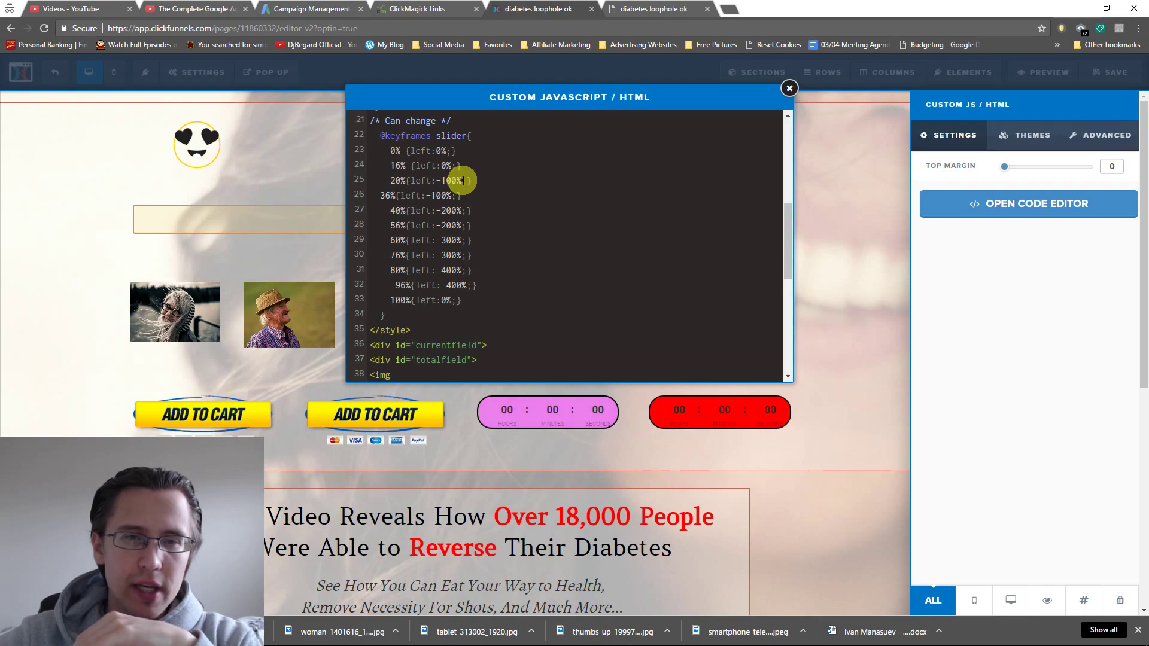
pyautogui.moveTo(462, 181); pyautogui.dragTo(436, 180)
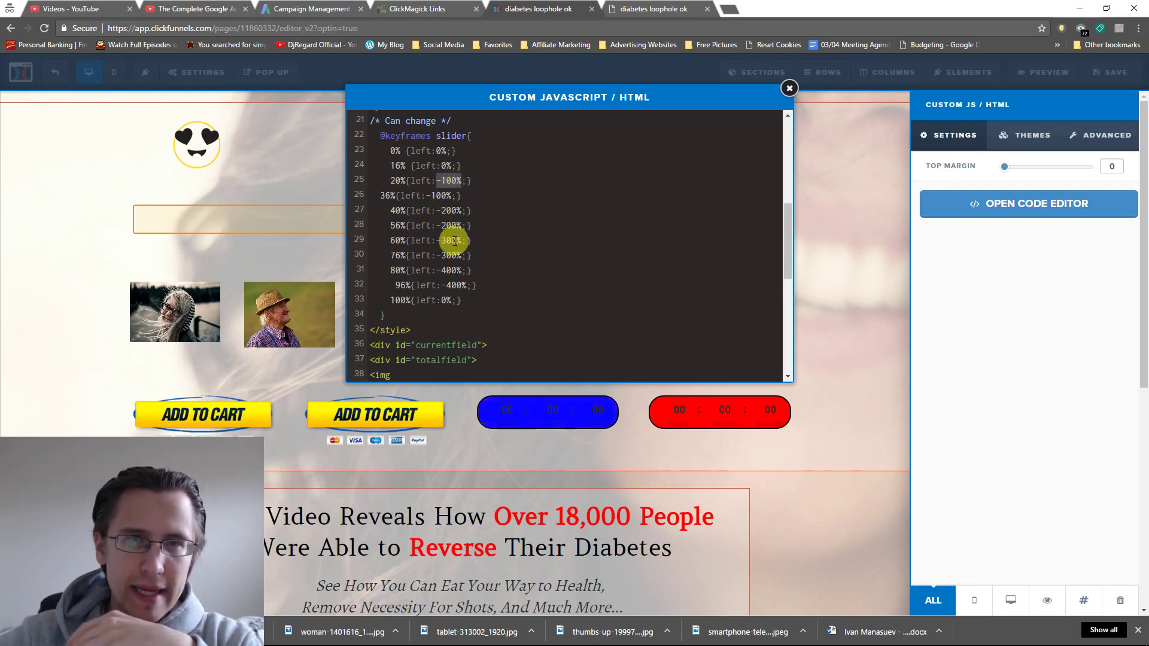
pyautogui.scroll(7, 455, 241)
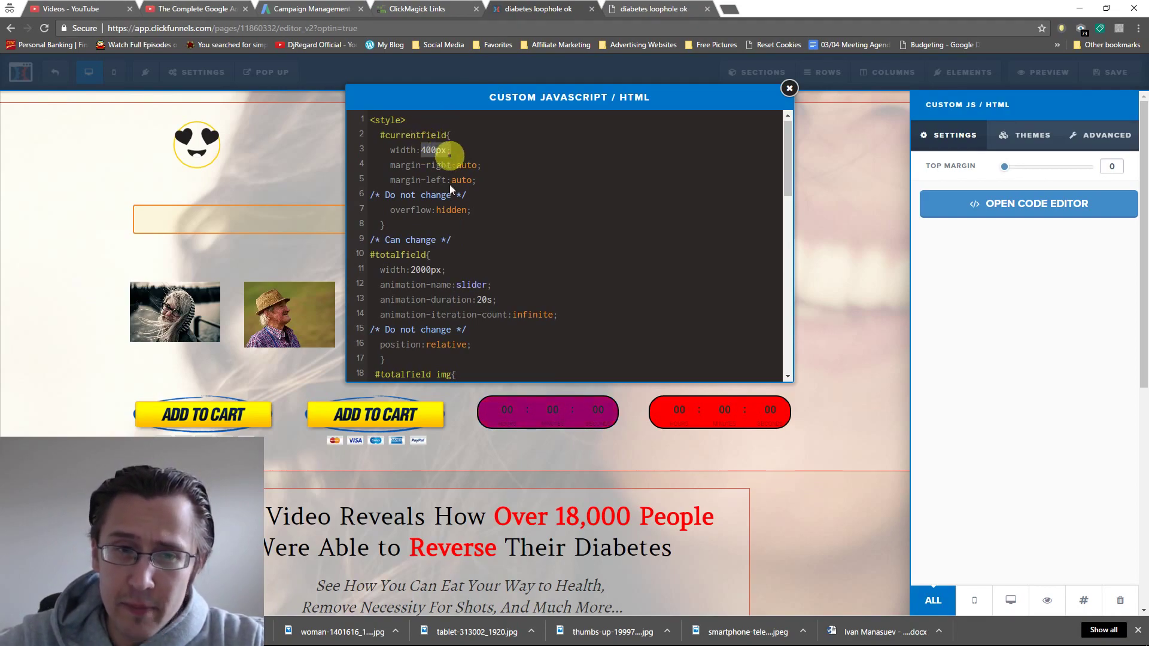
pyautogui.scroll(-4, 446, 180)
pyautogui.doubleClick(426, 265)
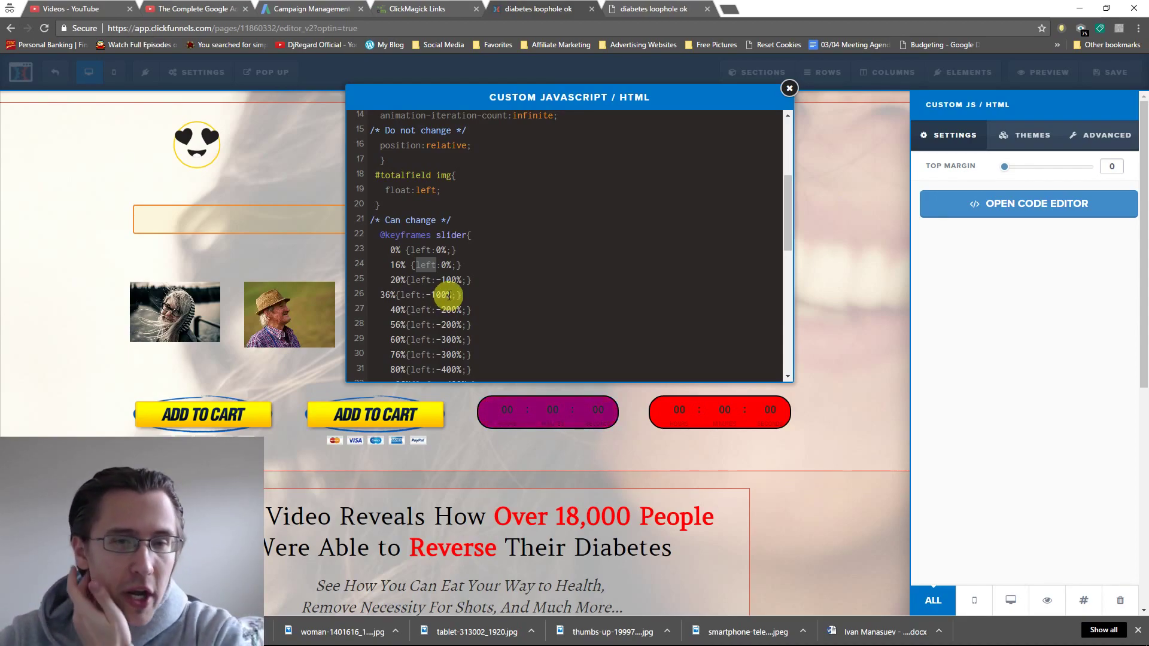
pyautogui.scroll(5, 452, 295)
pyautogui.click(426, 150)
pyautogui.scroll(-5, 472, 227)
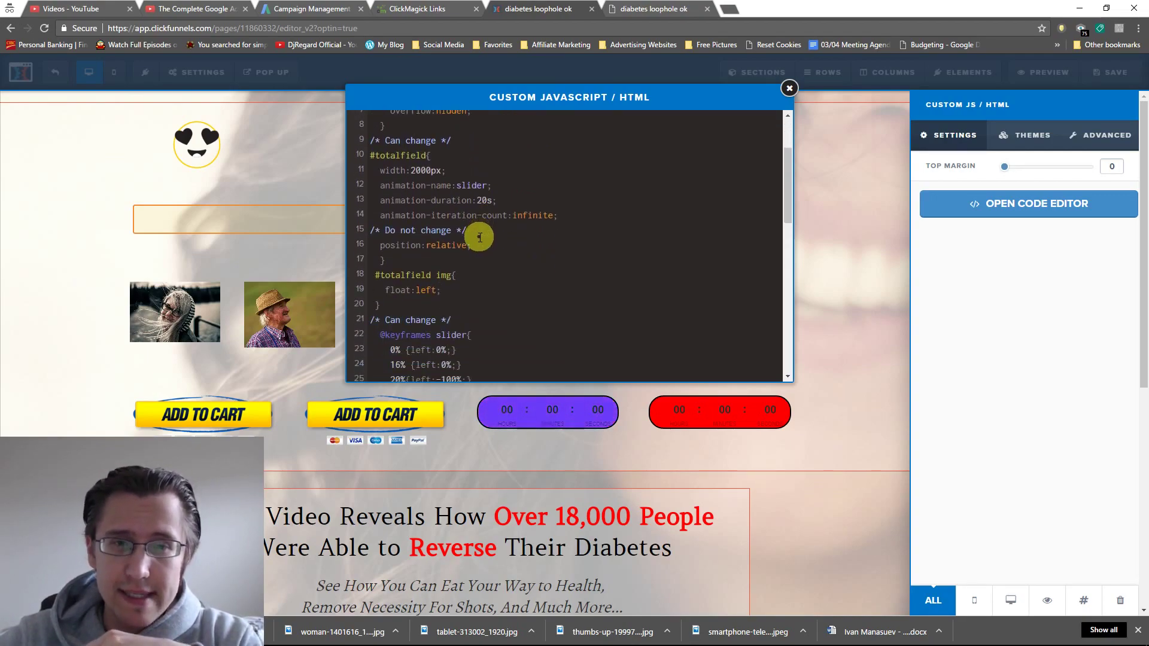
pyautogui.click(456, 280)
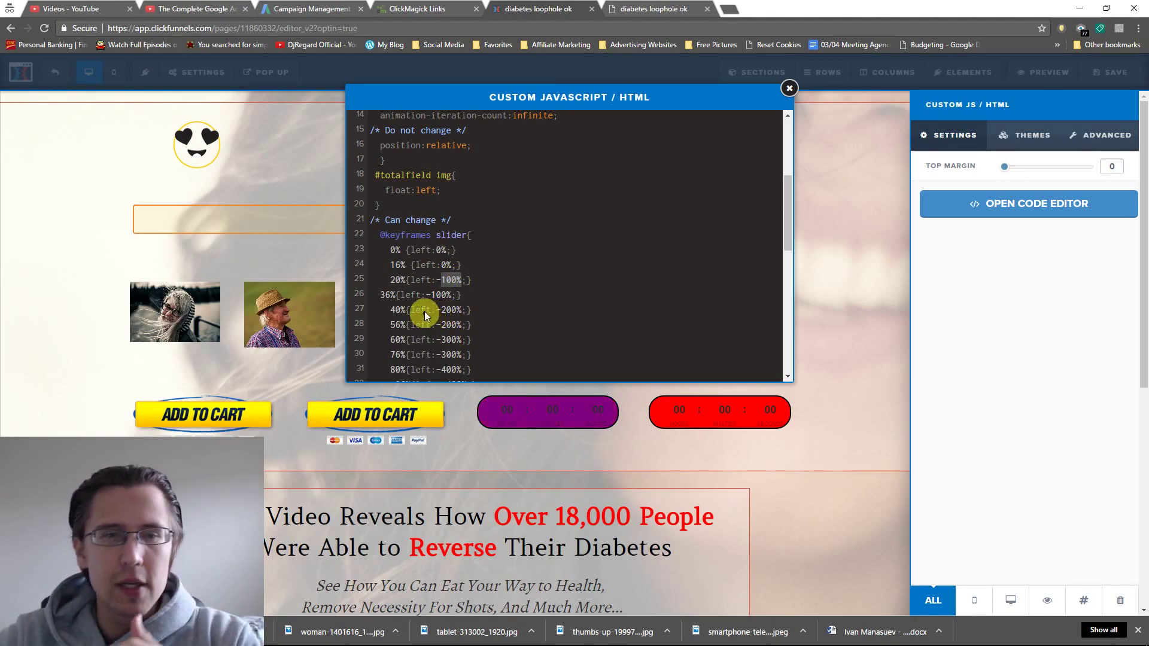
pyautogui.scroll(-5, 426, 317)
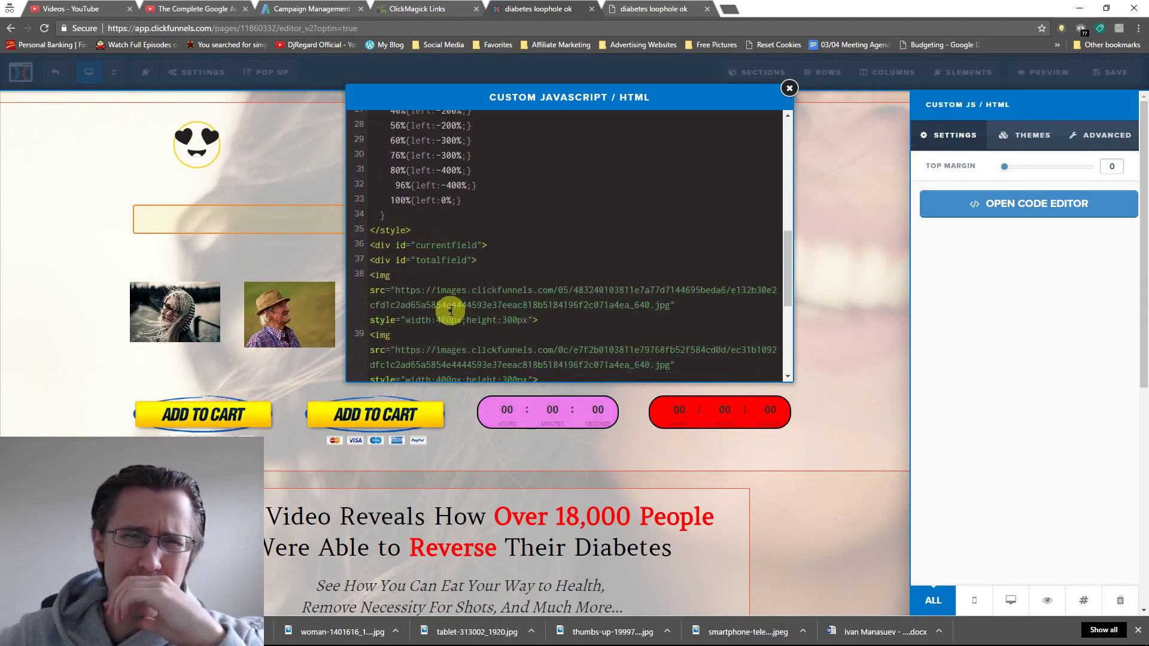
pyautogui.scroll(5, 447, 316)
pyautogui.scroll(-2, 417, 231)
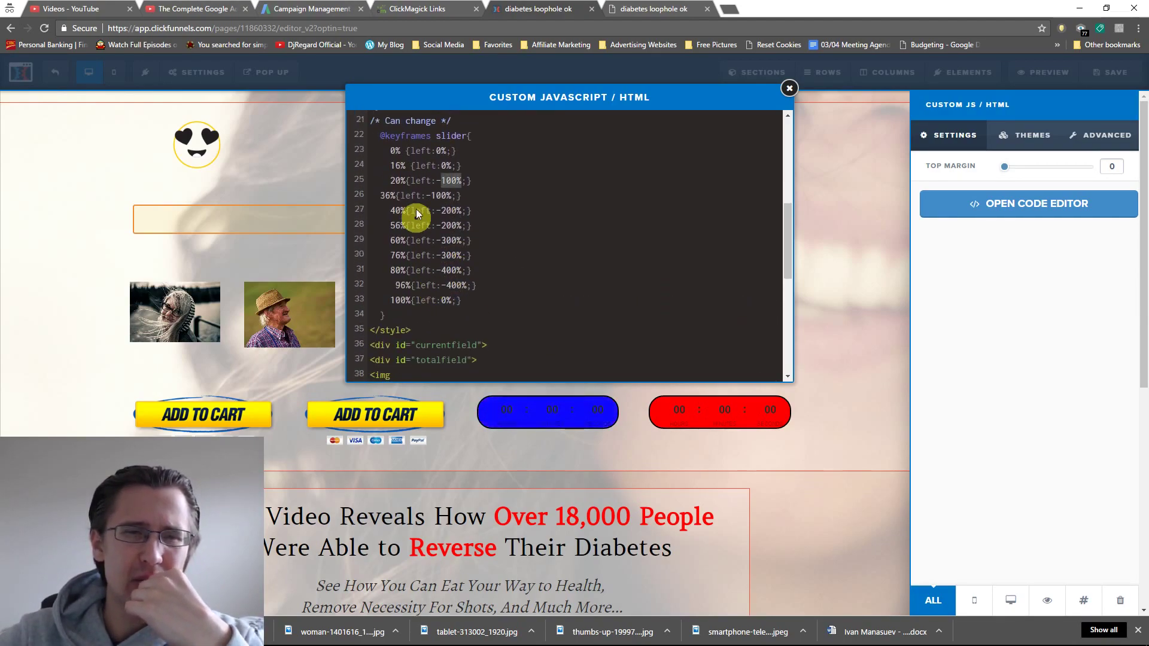
pyautogui.moveTo(396, 135); pyautogui.dragTo(465, 297)
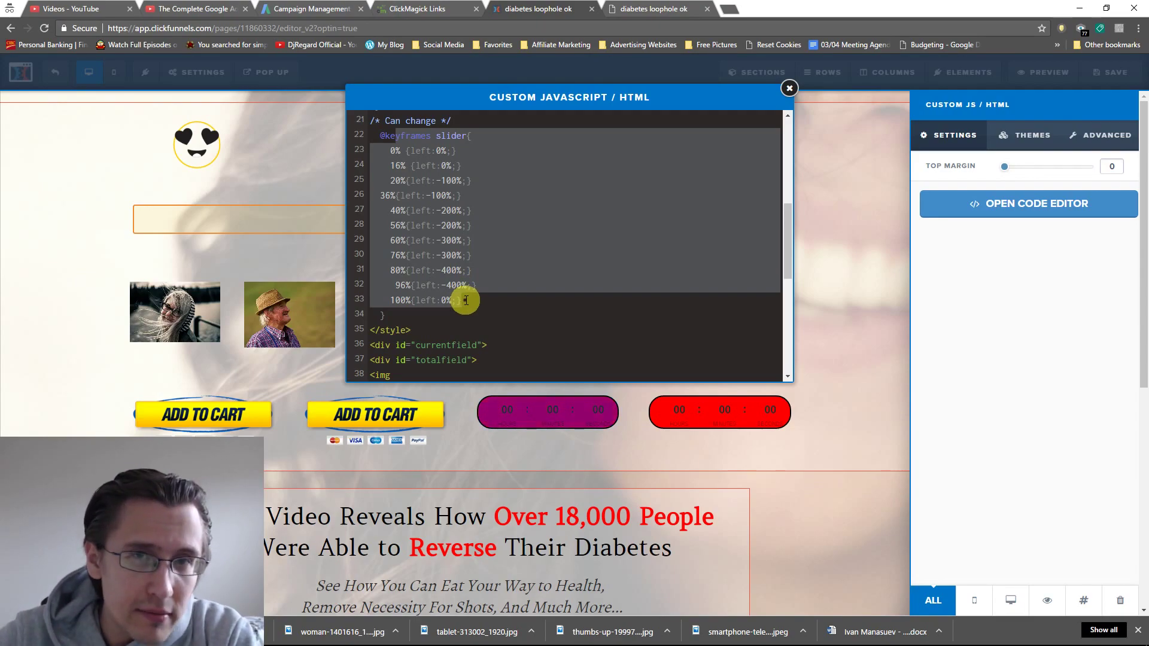
pyautogui.moveTo(467, 300); pyautogui.dragTo(461, 309)
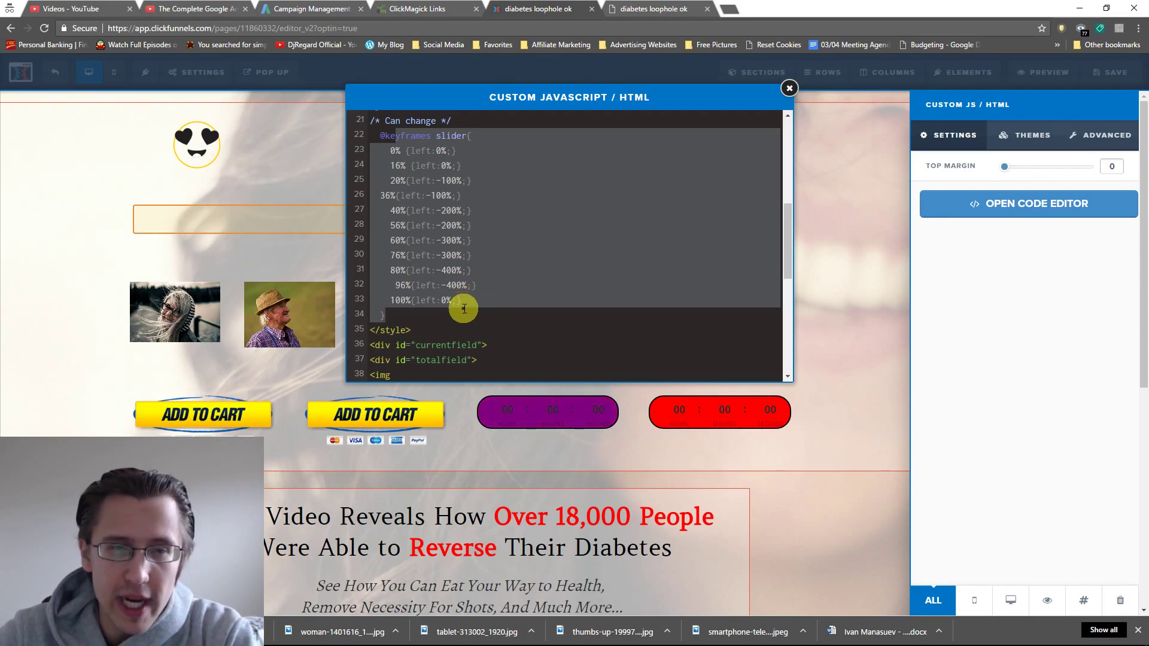
pyautogui.click(449, 268)
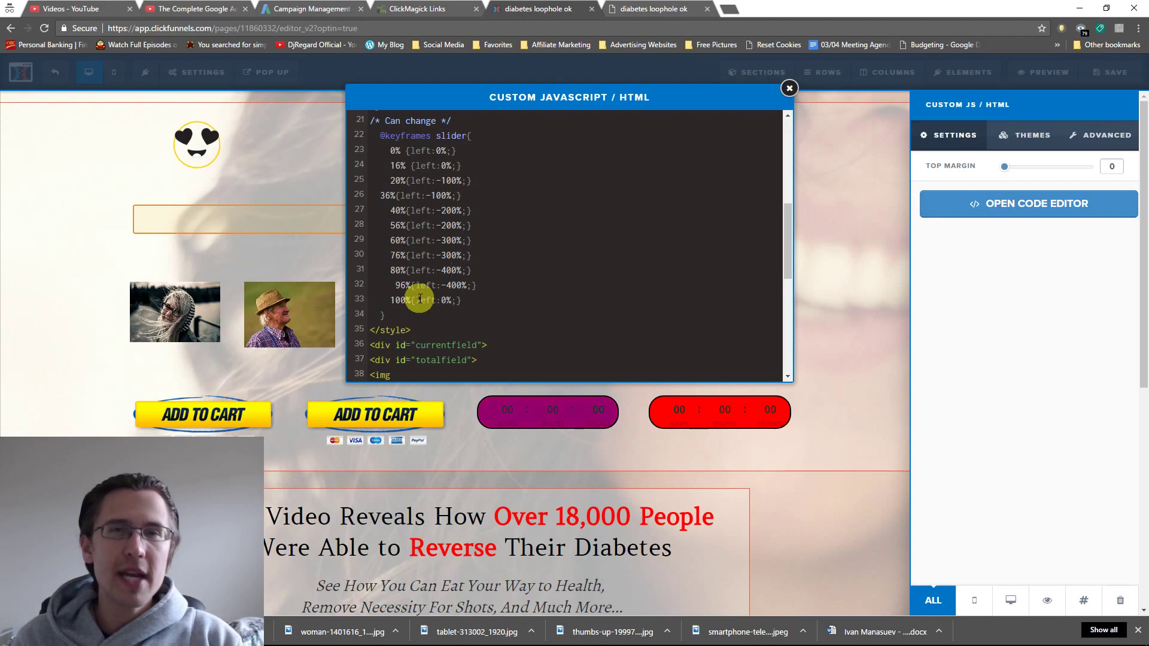
# Step: Highlight the animation duration in the totalfield rule and the 16% marker in the slider keyframes
pyautogui.scroll(4, 420, 299)
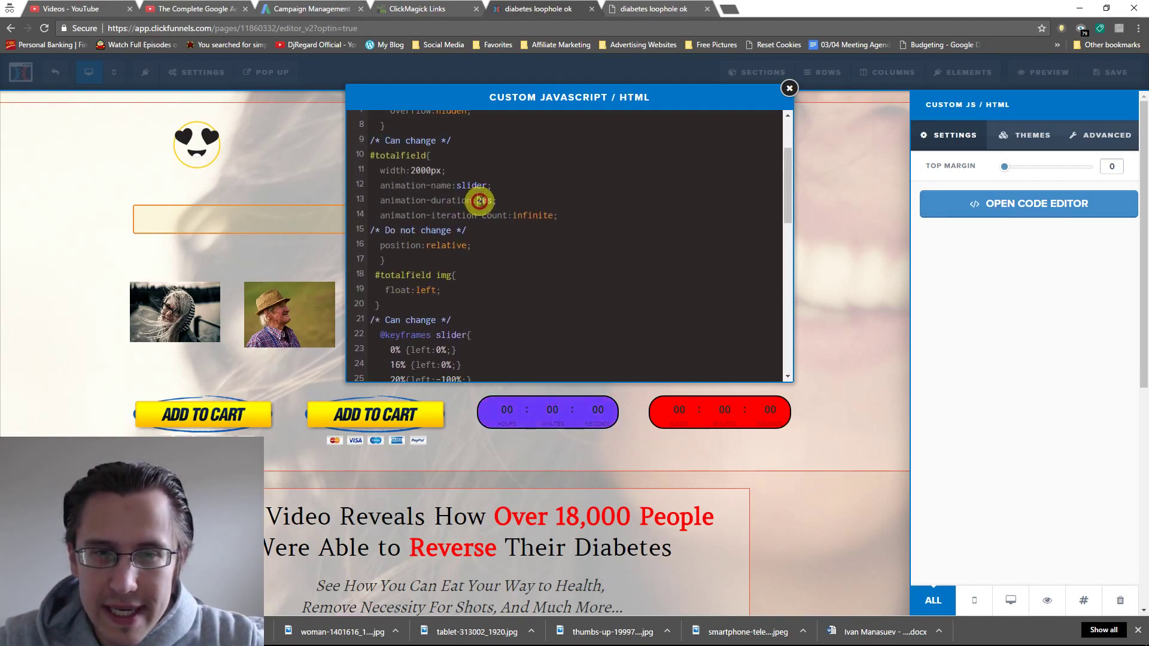
pyautogui.doubleClick(488, 201)
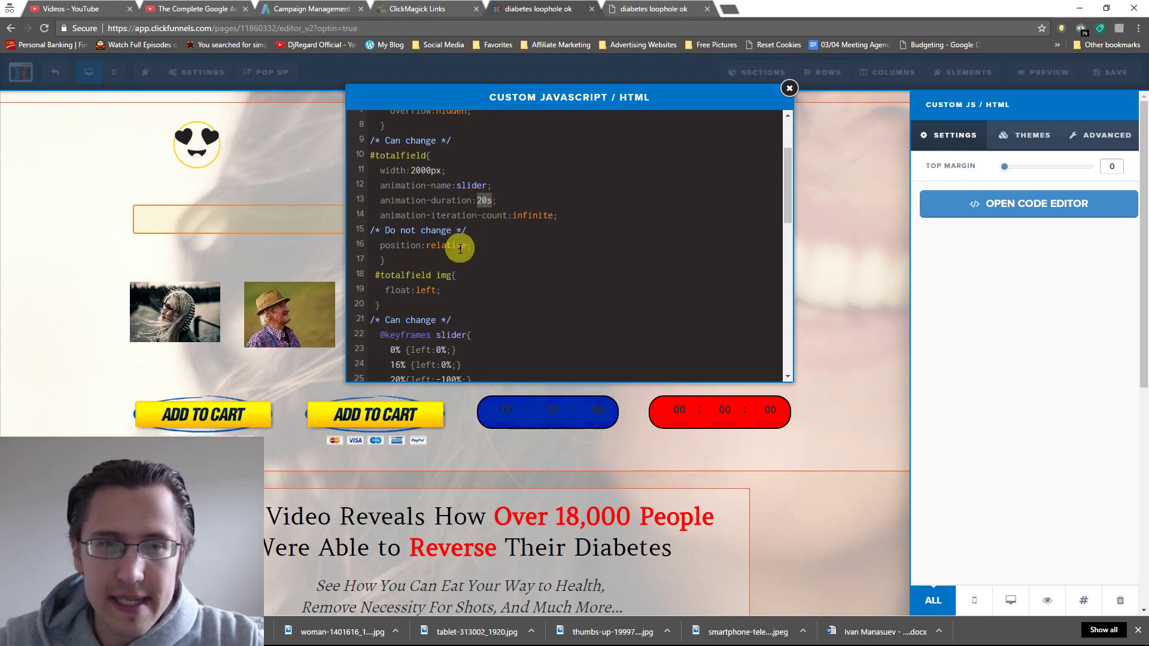
pyautogui.scroll(-4, 456, 246)
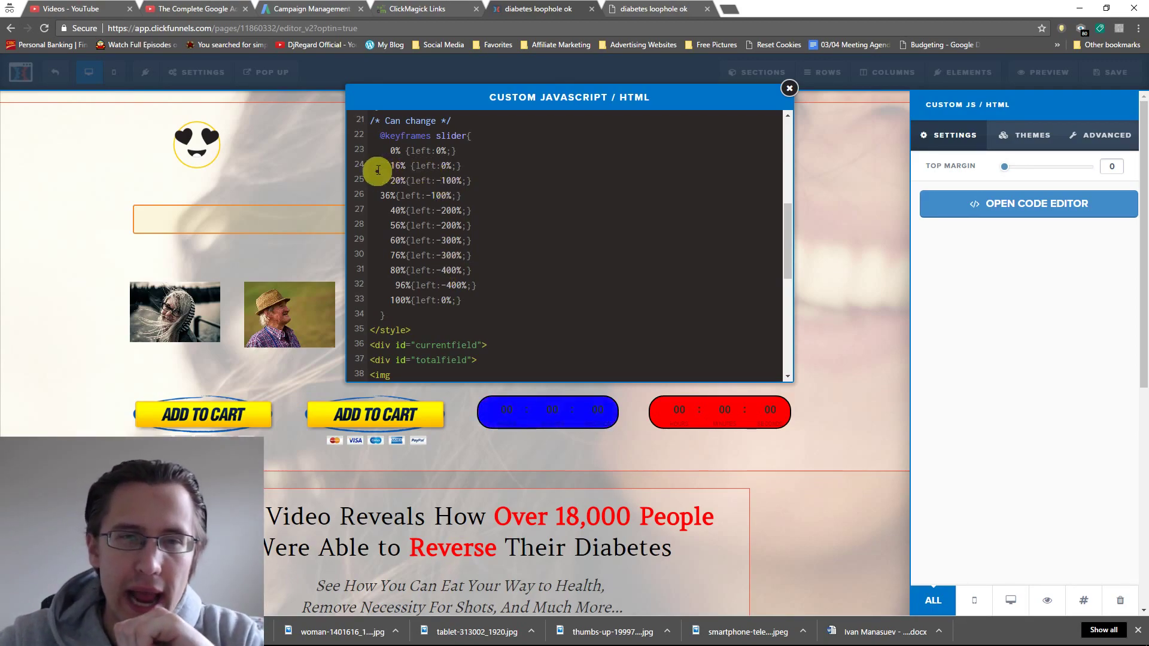
pyautogui.moveTo(389, 166); pyautogui.dragTo(407, 166)
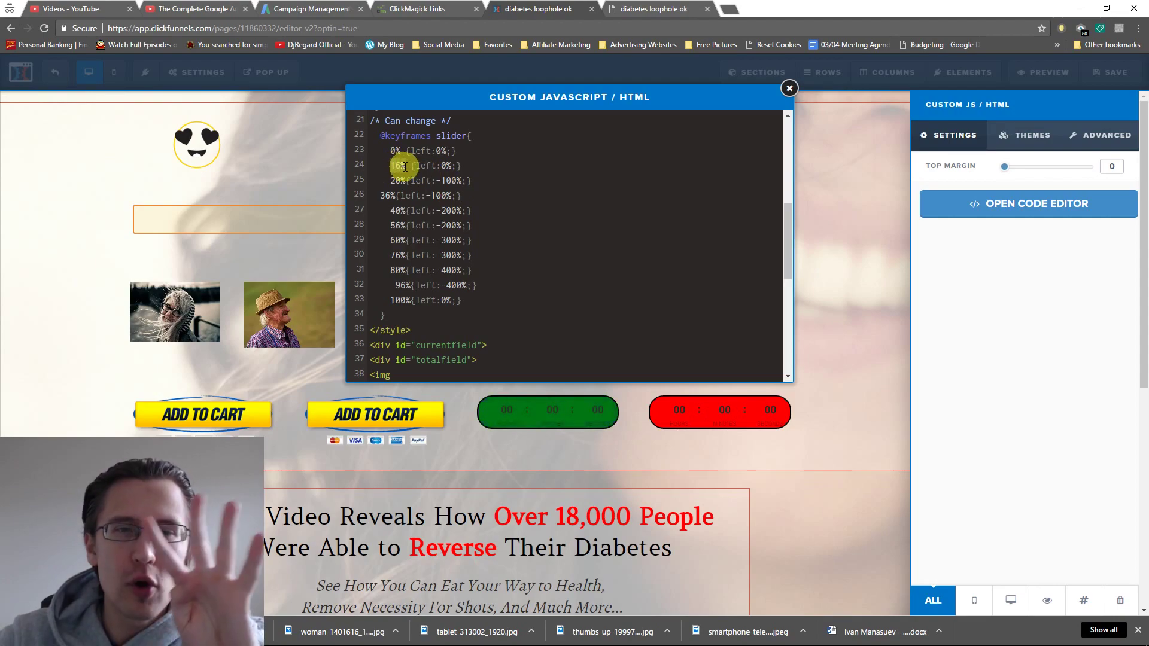
# Step: Compare the totalfield animation duration with the slider keyframes, and check the slideshow's timing on the preview page
pyautogui.click(407, 198)
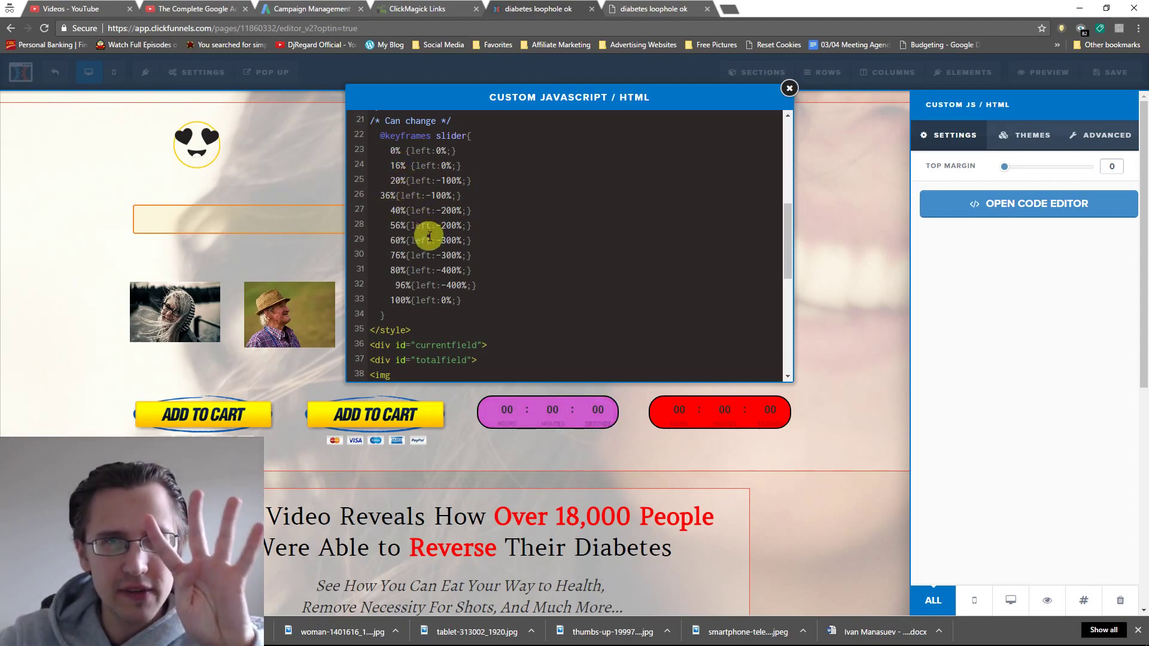
pyautogui.scroll(3, 431, 242)
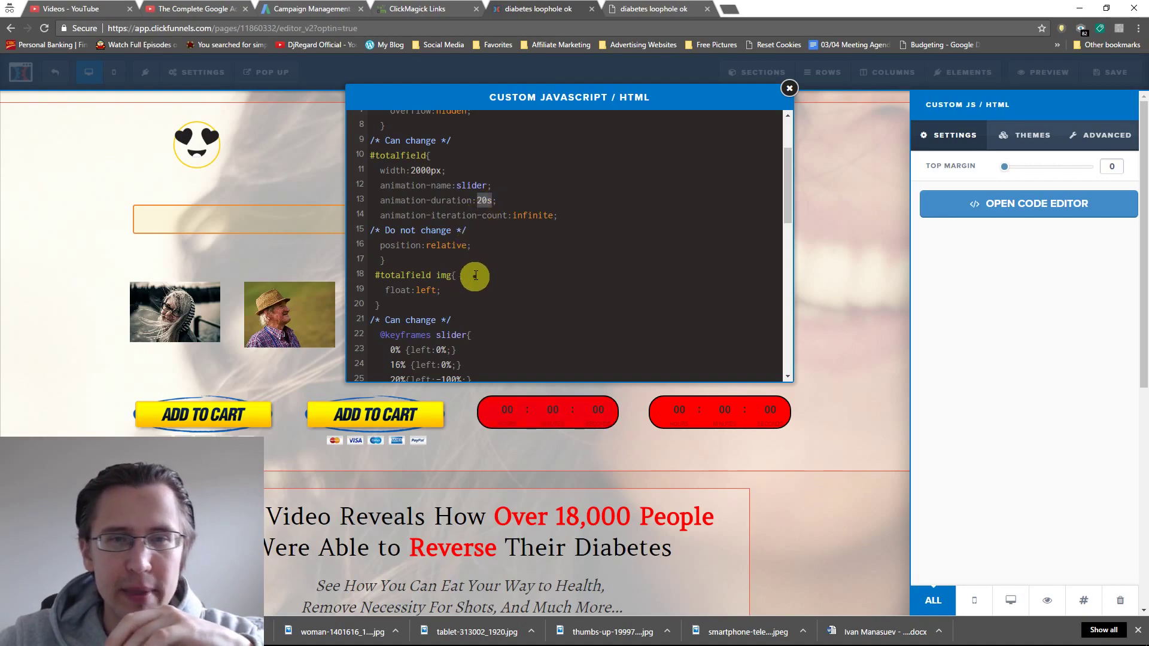
pyautogui.scroll(-2, 473, 276)
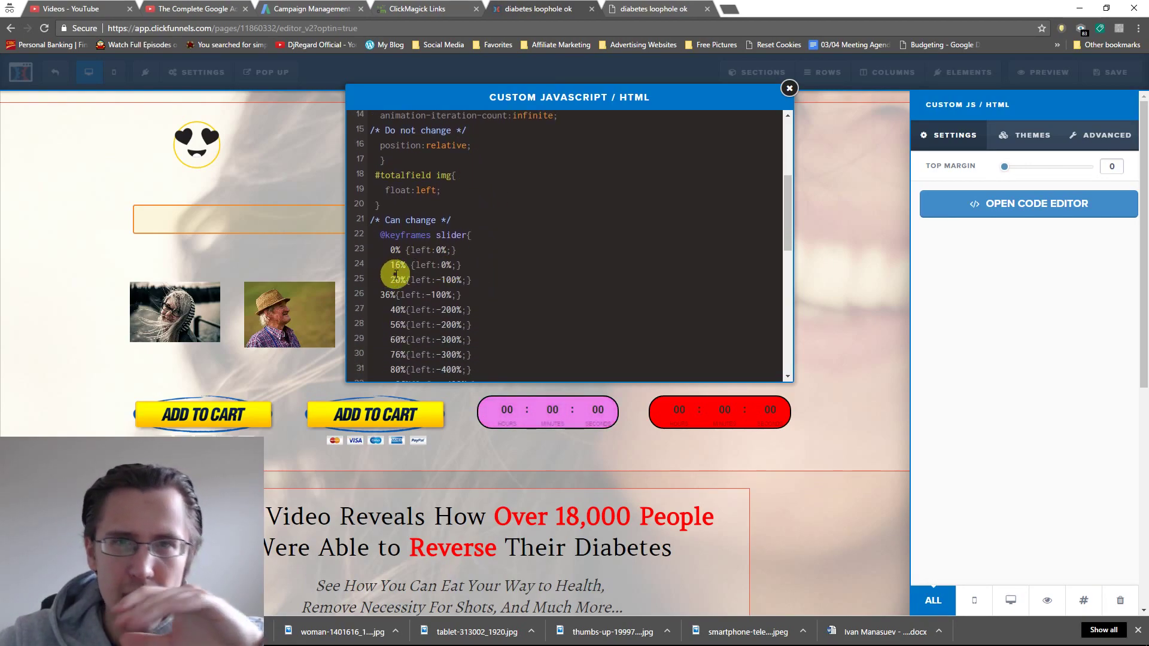
pyautogui.click(666, 10)
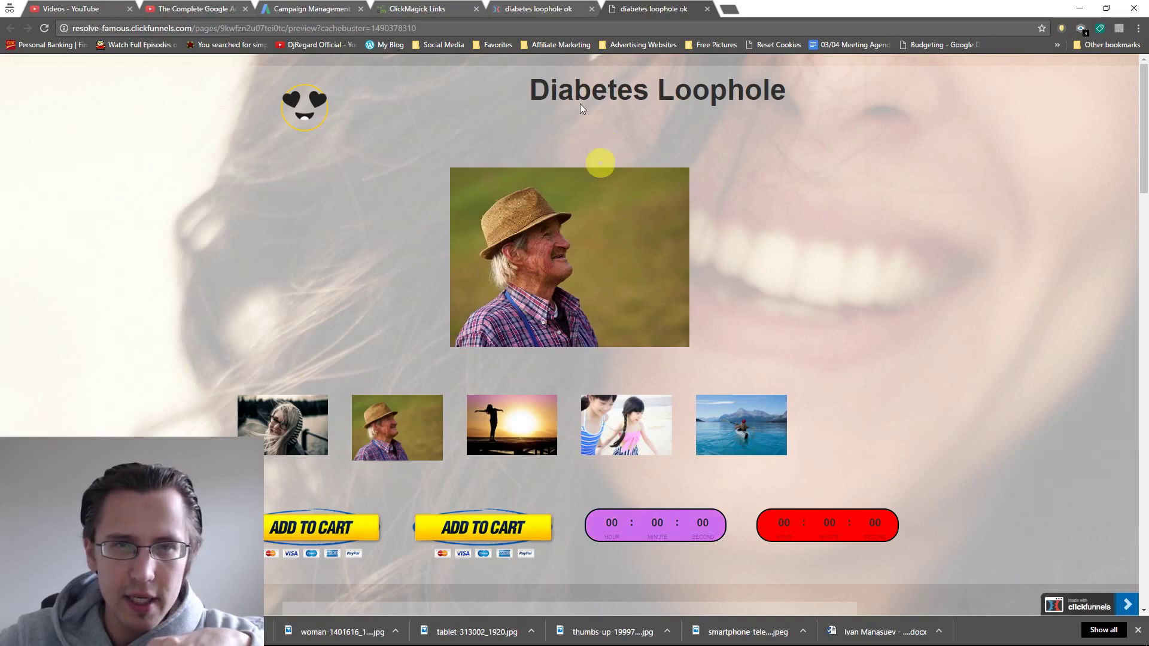
pyautogui.click(539, 9)
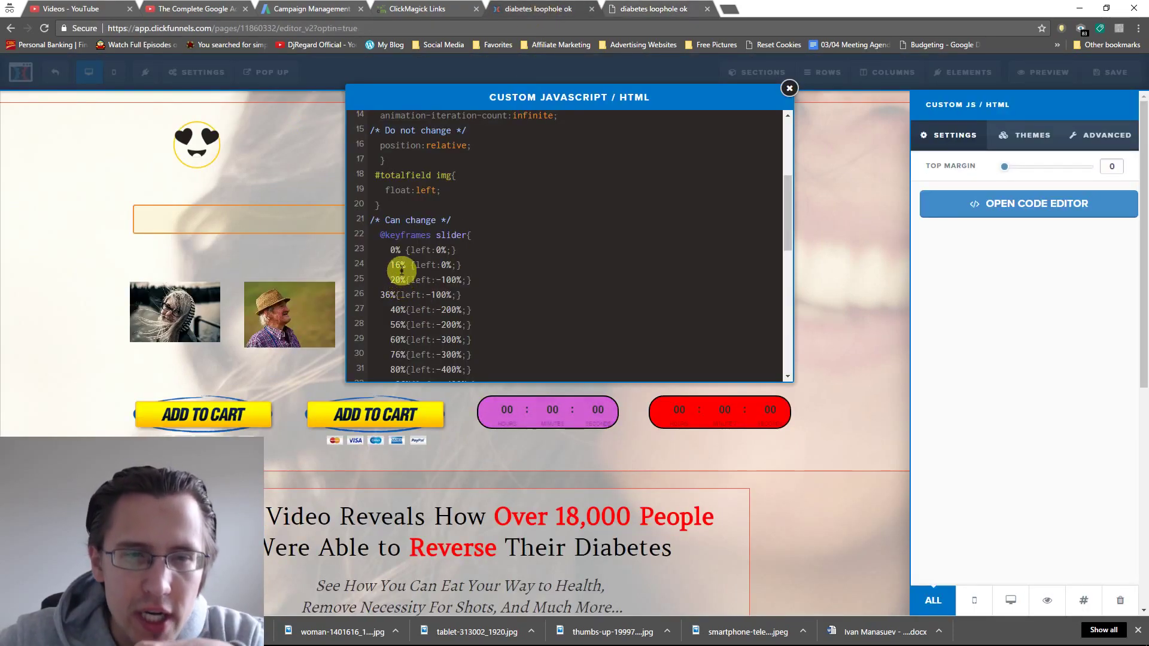
# Step: Highlight the 16% and 20% keyframes, then the 0% and 16% keyframes, and check the slideshow on the preview page
pyautogui.moveTo(389, 265); pyautogui.dragTo(467, 279)
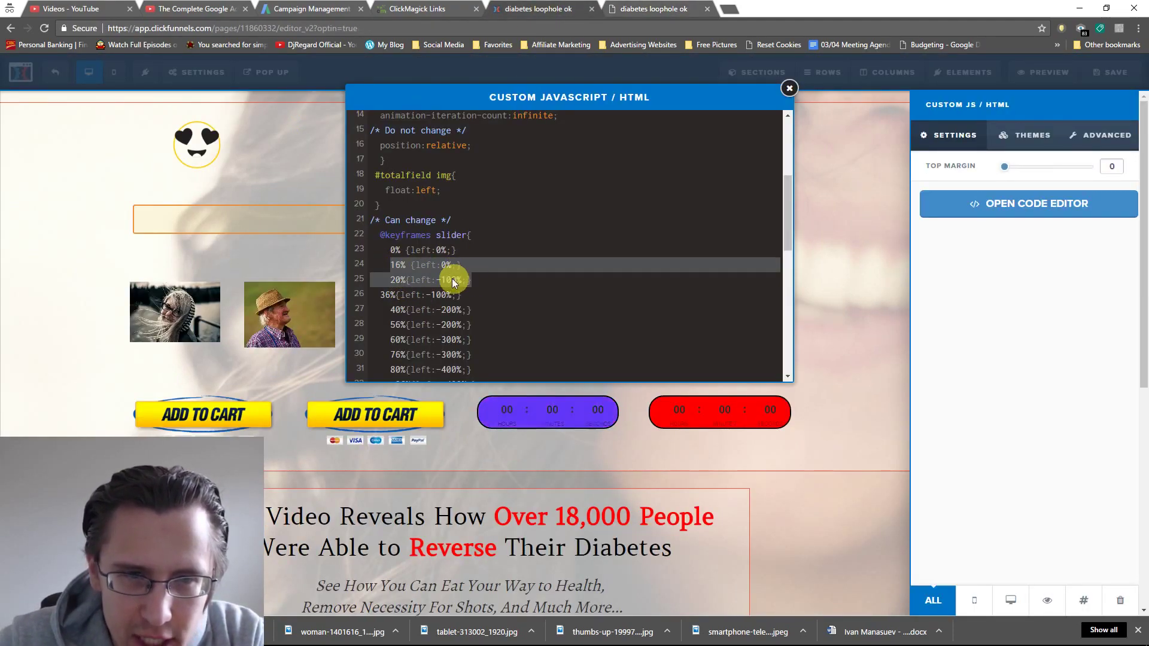
pyautogui.click(398, 265)
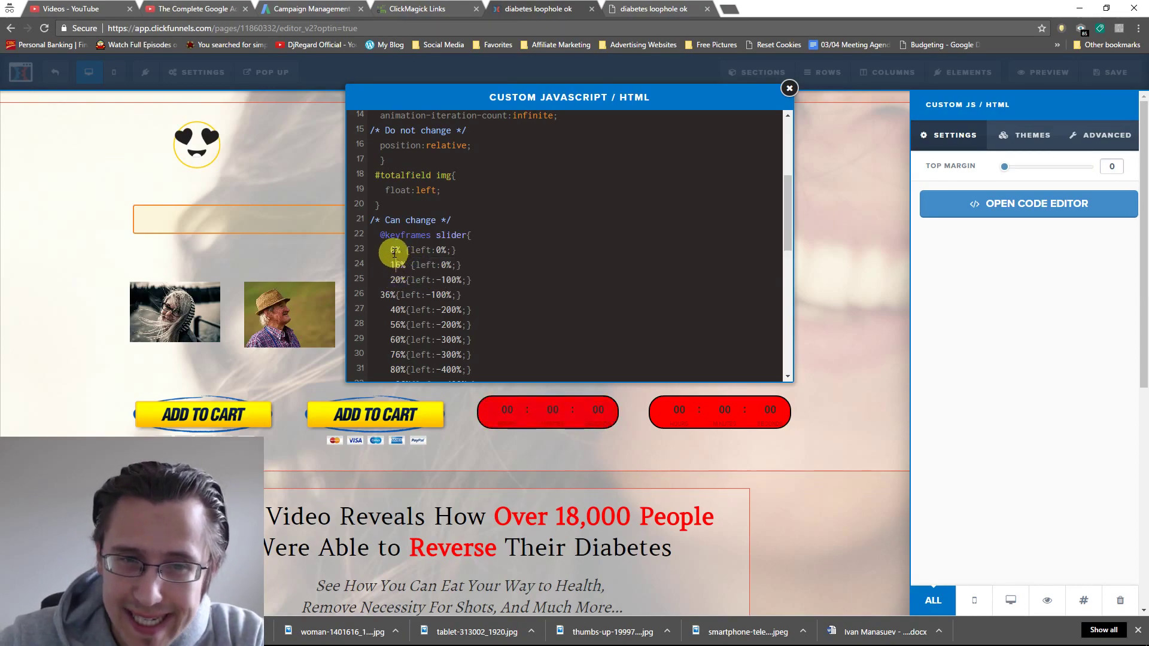
pyautogui.moveTo(392, 251); pyautogui.dragTo(461, 265)
pyautogui.hotkey('ctrl', 'Tab')
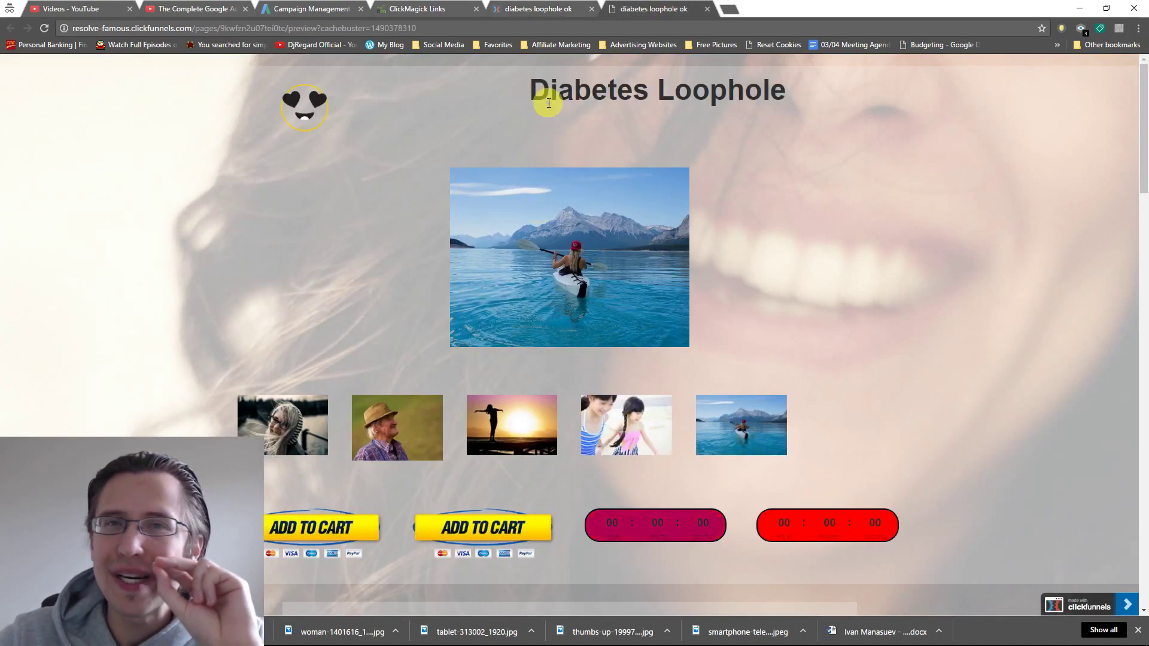
pyautogui.click(532, 9)
# Step: Calculate in Calculator how many seconds 16% of the 20s animation duration lasts
pyautogui.click(561, 256)
pyautogui.scroll(5, 539, 251)
pyautogui.press('Delete')
pyautogui.write('2')
pyautogui.scroll(-3, 492, 301)
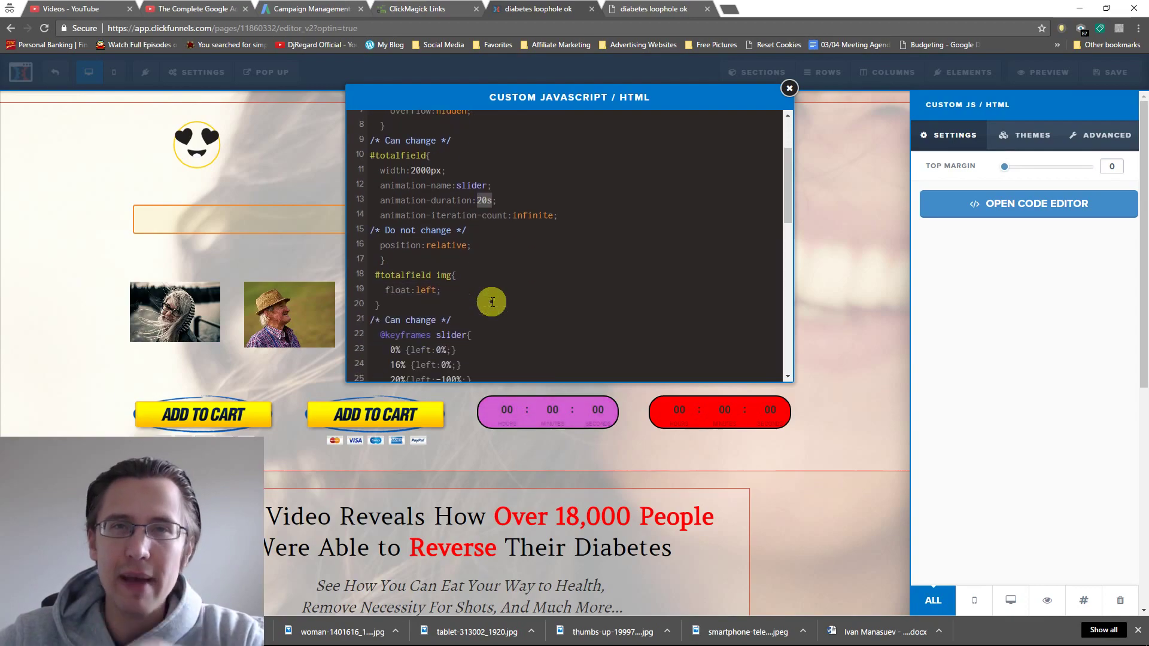
pyautogui.scroll(-2, 494, 298)
pyautogui.scroll(2, 493, 298)
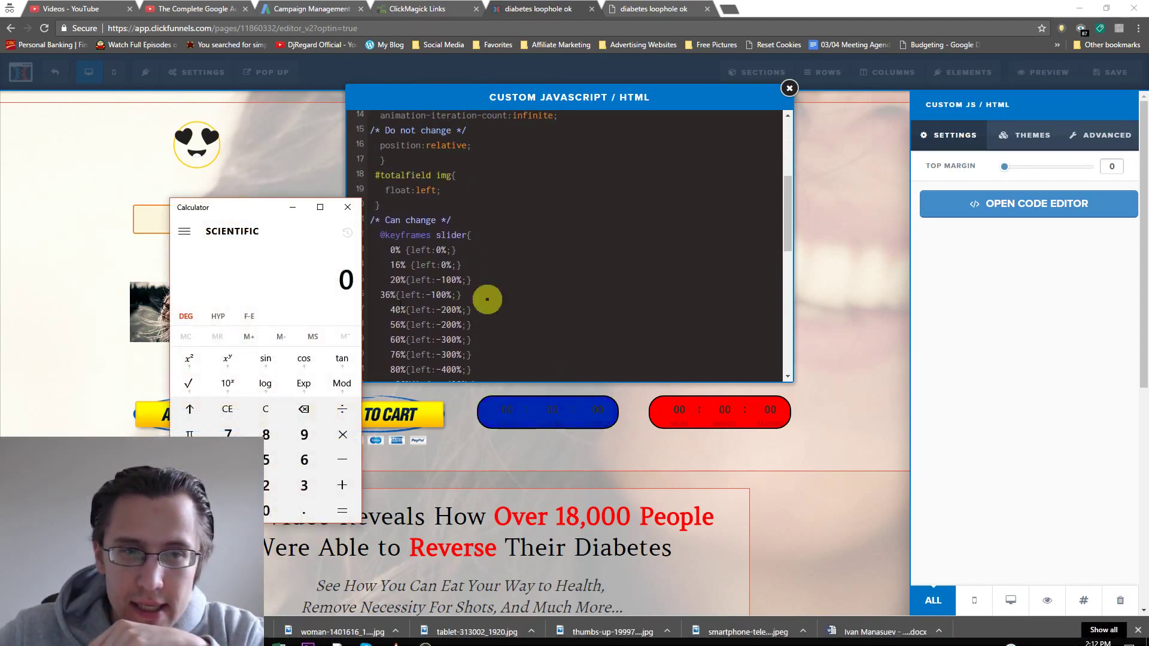
pyautogui.write('16')
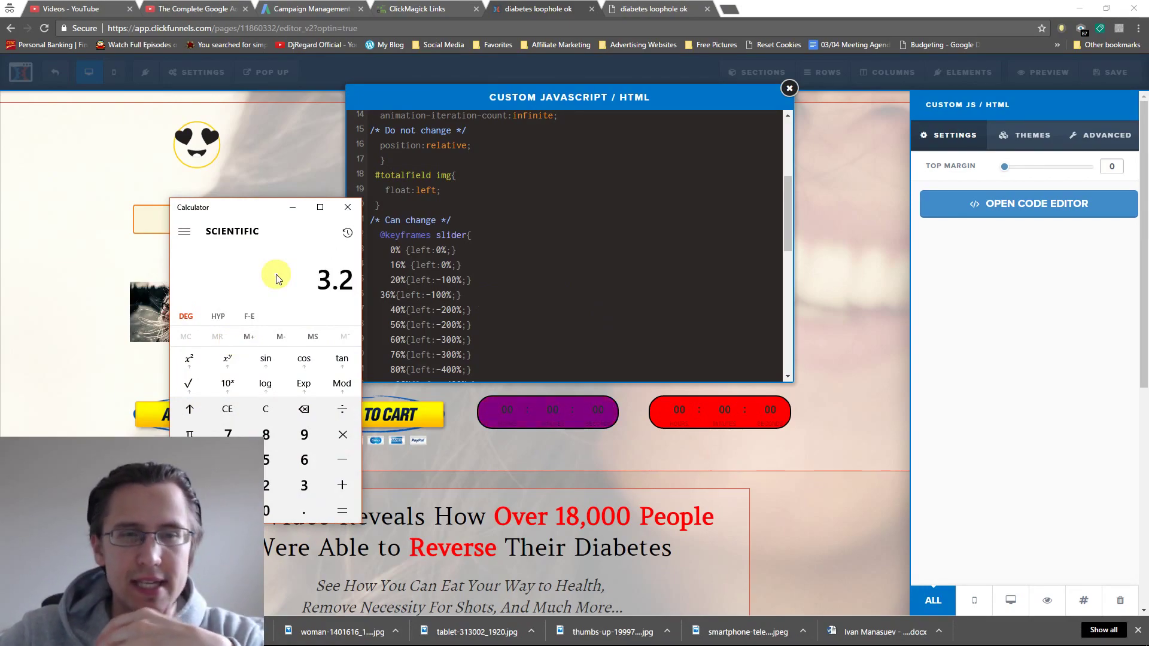
pyautogui.click(541, 258)
# Step: Check the slideshow's pause on the preview page, and compare the highlighted 16% and 20% keyframes with the animation duration
pyautogui.click(670, 6)
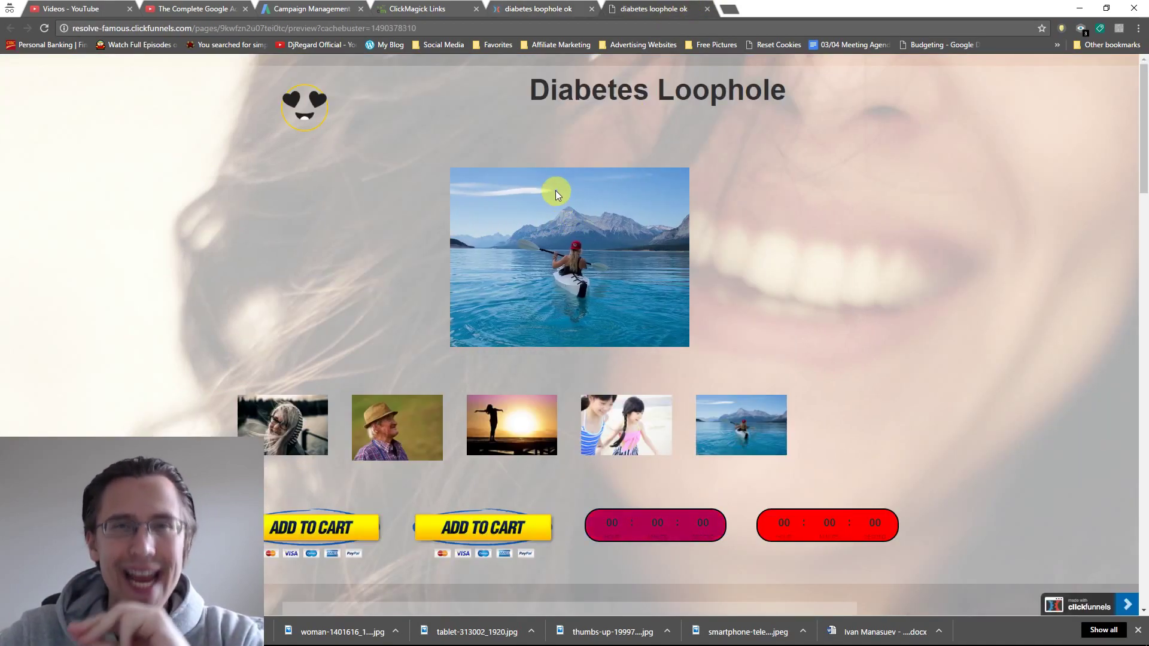
pyautogui.click(551, 8)
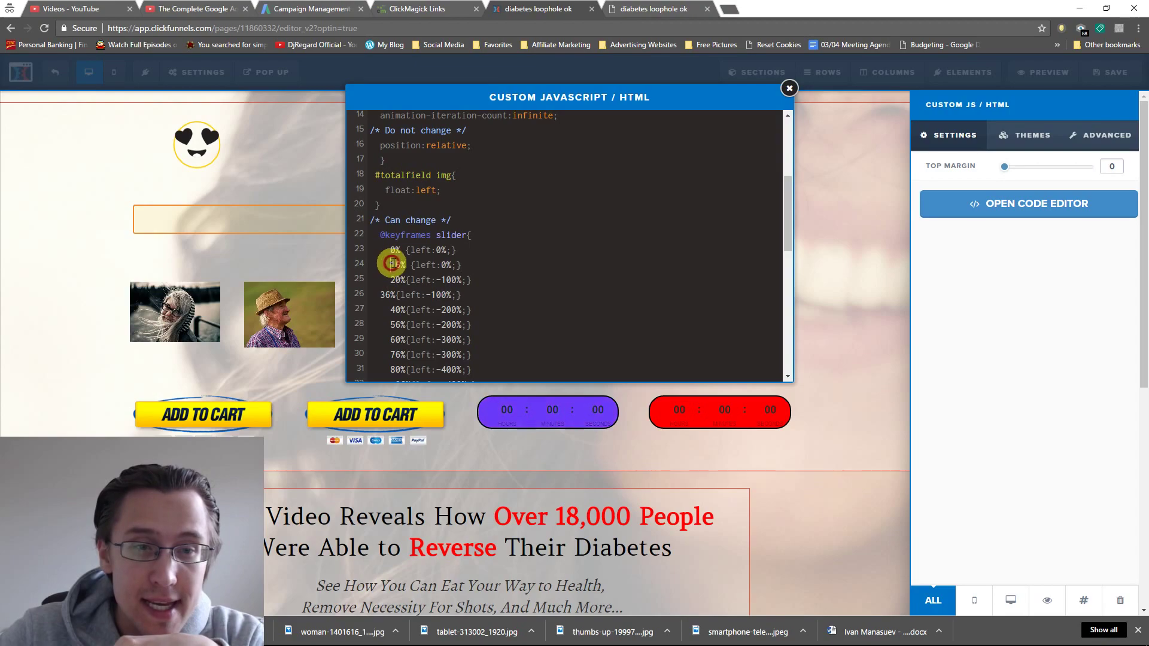
pyautogui.moveTo(390, 265); pyautogui.dragTo(472, 279)
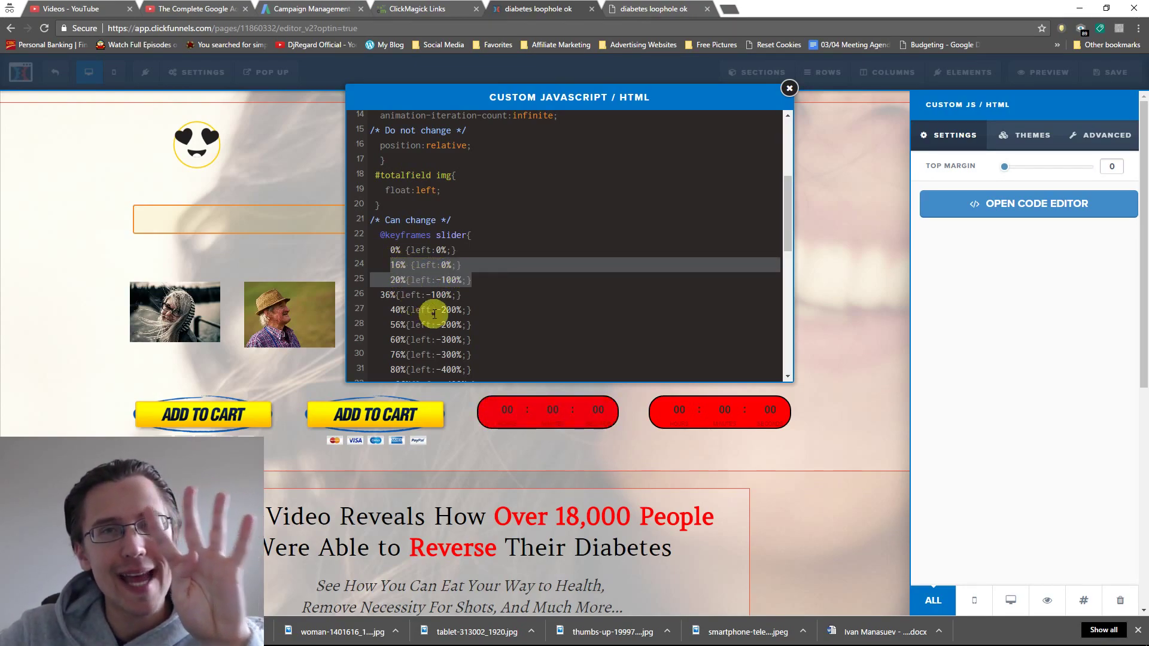
pyautogui.scroll(2, 434, 313)
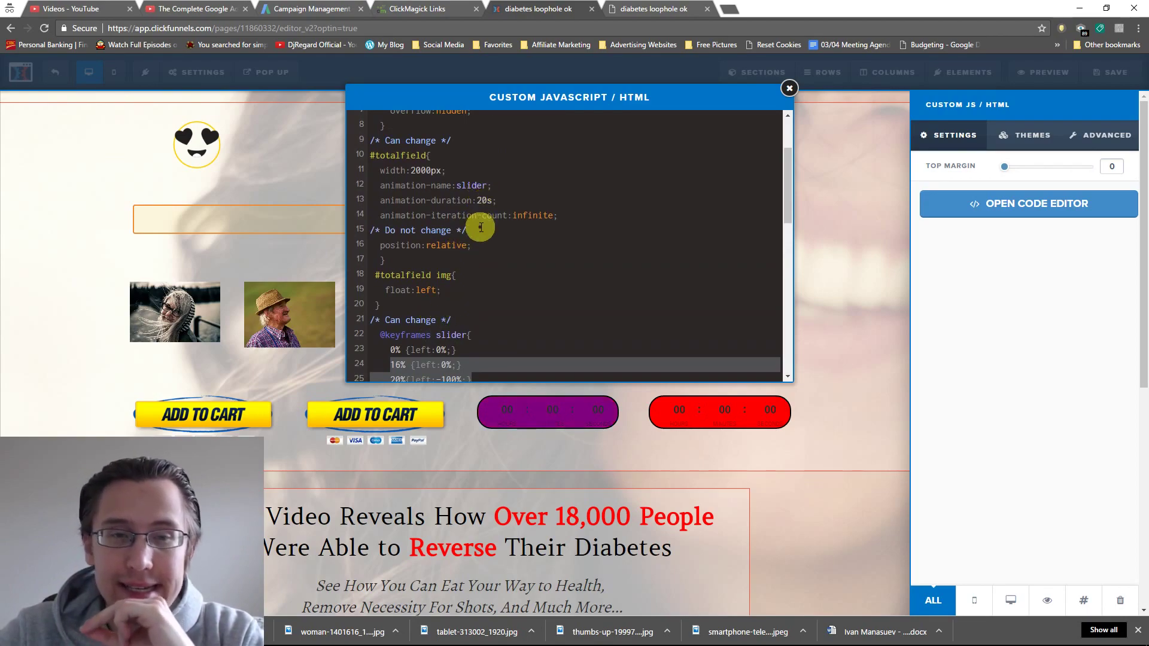
pyautogui.scroll(-2, 477, 267)
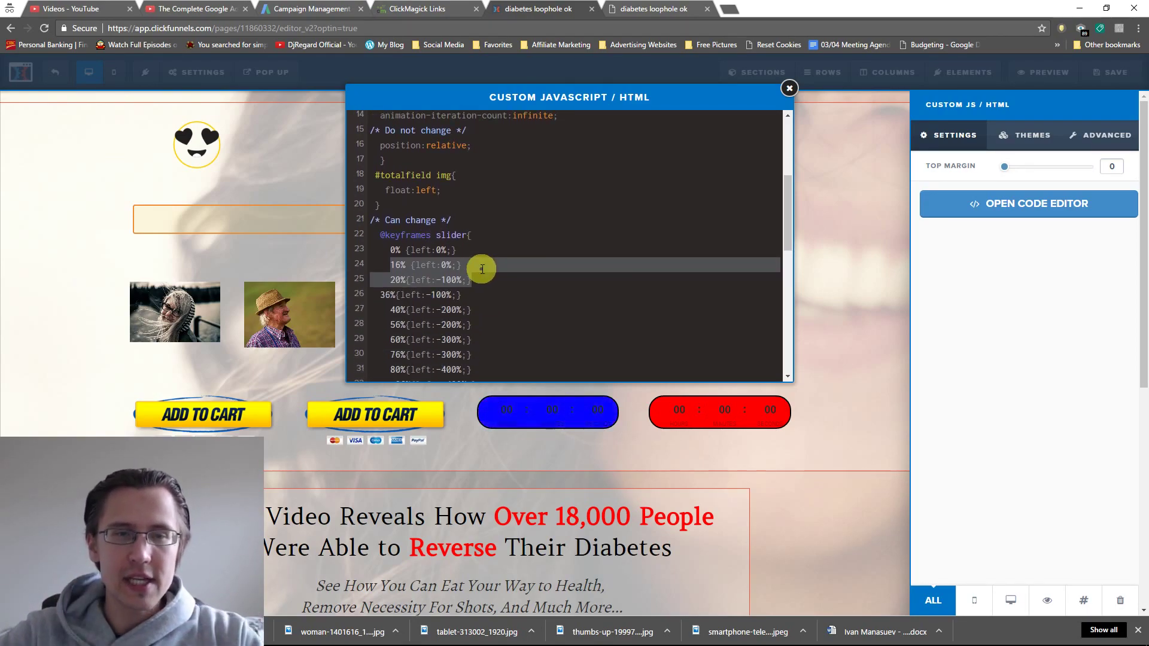
# Step: Highlight the -100% left offset of the 20% keyframe, then both the 16% and 20% keyframe lines
pyautogui.click(446, 268)
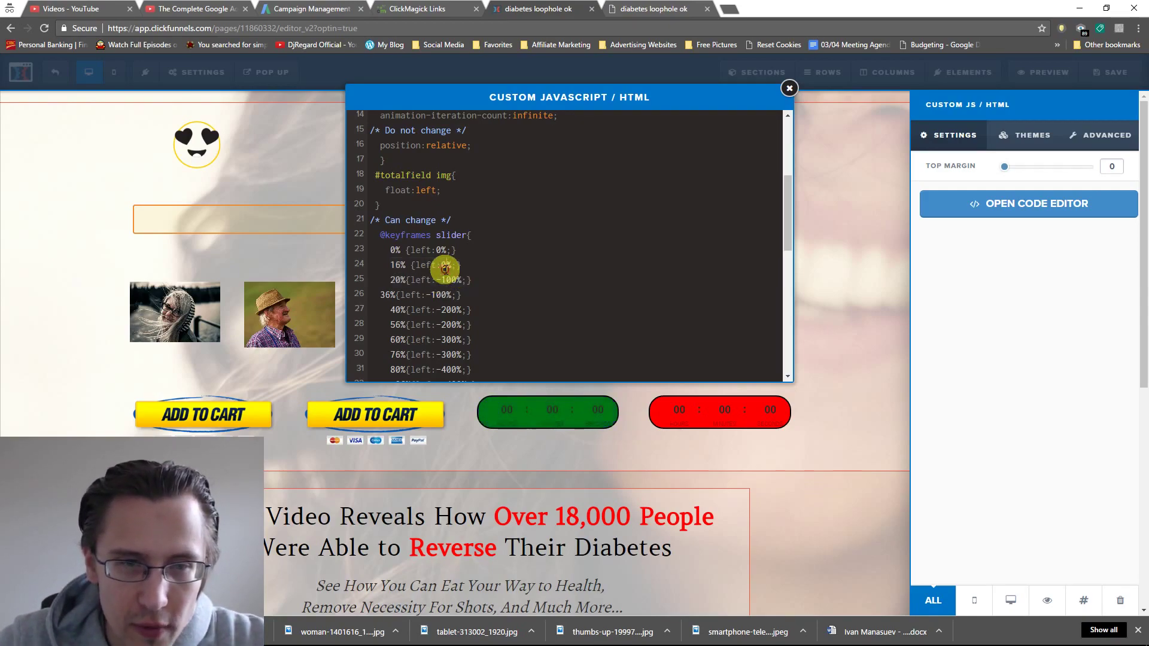
pyautogui.moveTo(436, 280); pyautogui.dragTo(467, 281)
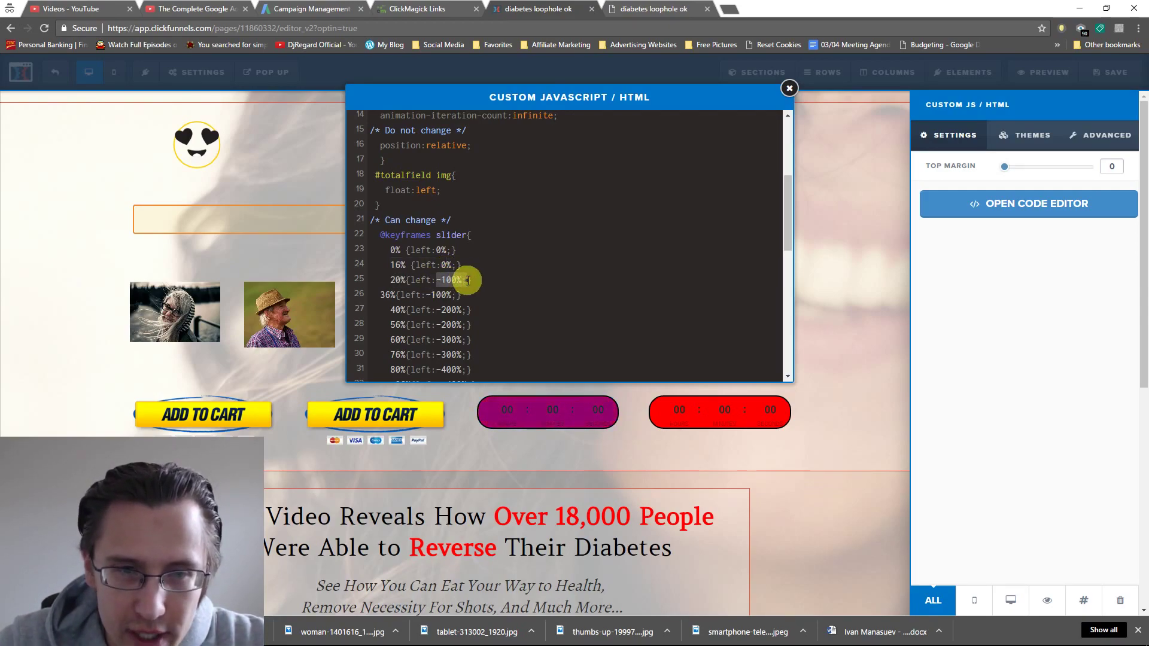
pyautogui.moveTo(390, 266); pyautogui.dragTo(473, 277)
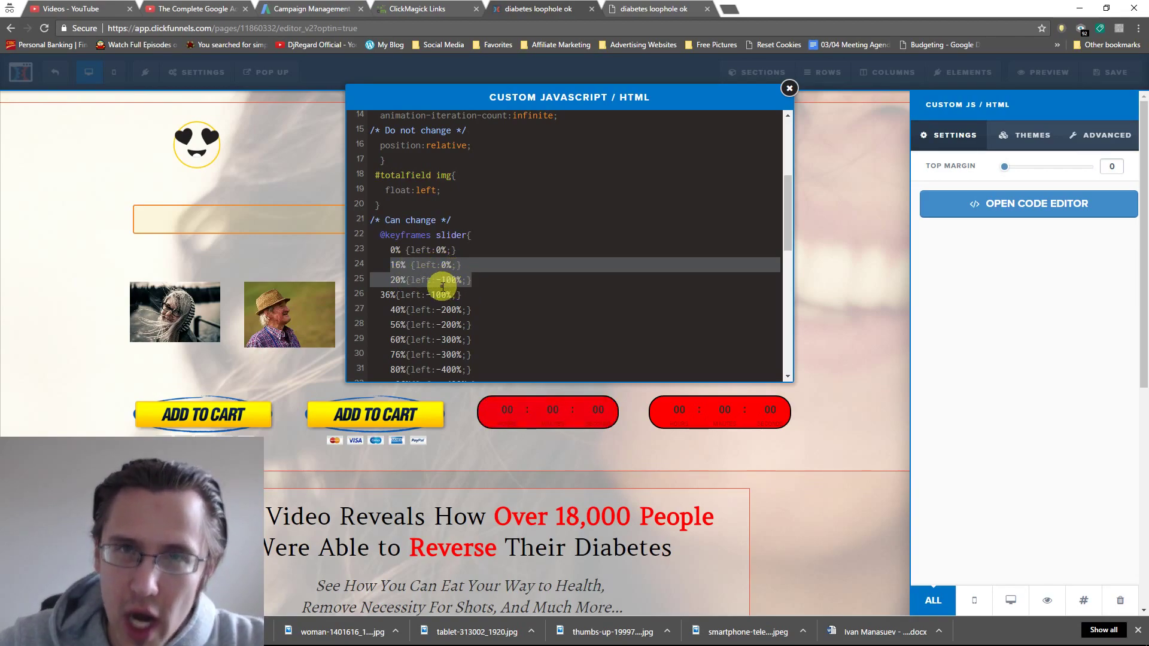
# Step: Highlight the 36% keyframe, the 20% to 36% pair, and the 36% to 40% transition
pyautogui.click(410, 294)
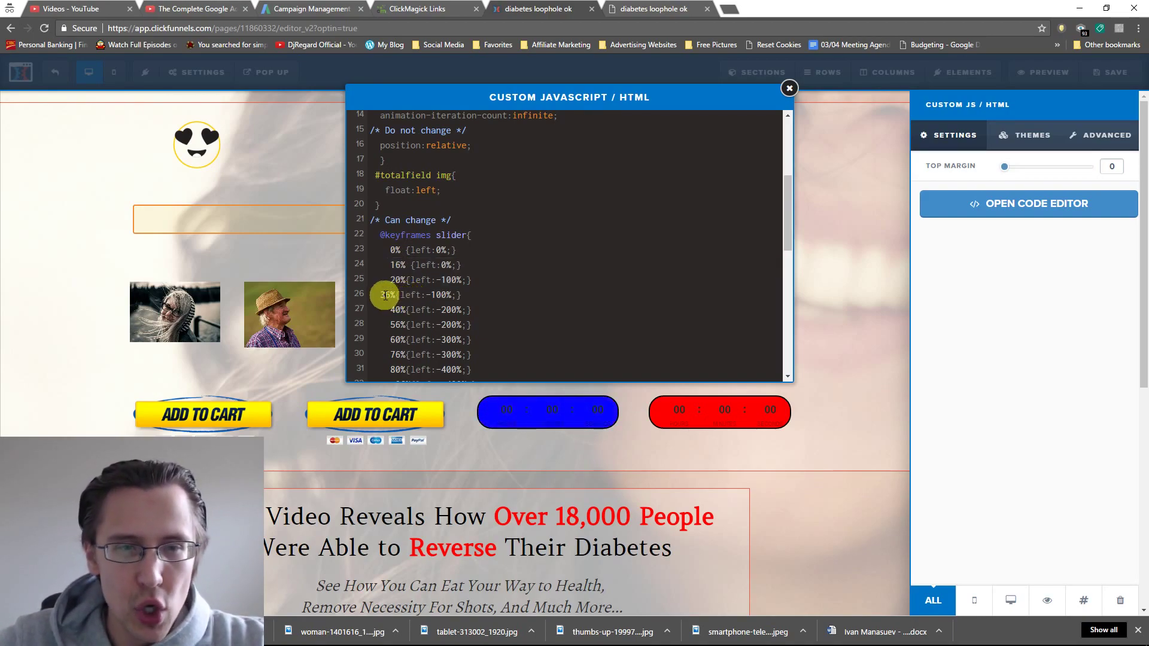
pyautogui.moveTo(381, 295); pyautogui.dragTo(459, 293)
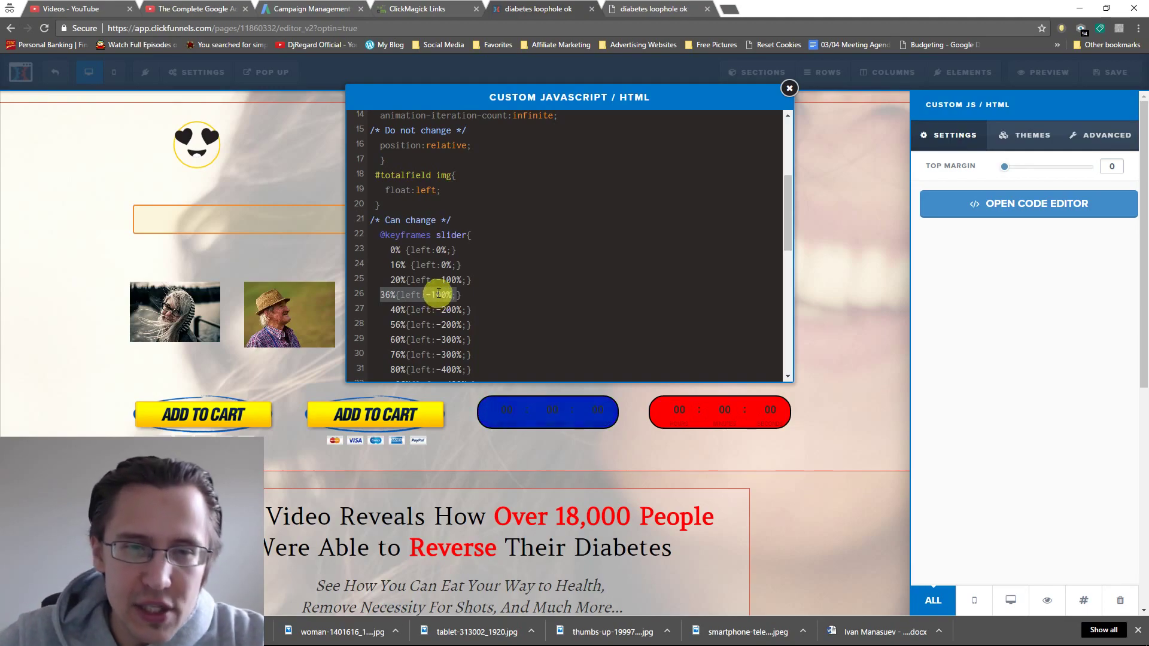
pyautogui.moveTo(390, 281); pyautogui.dragTo(447, 288)
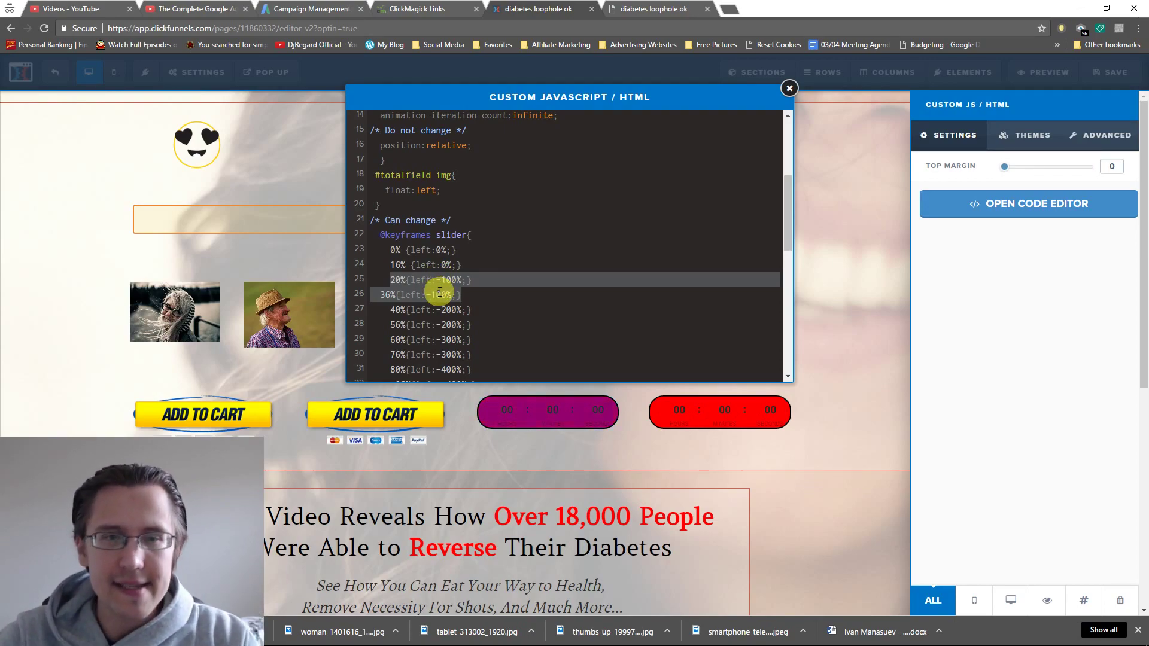
pyautogui.click(402, 313)
pyautogui.moveTo(381, 296); pyautogui.dragTo(476, 313)
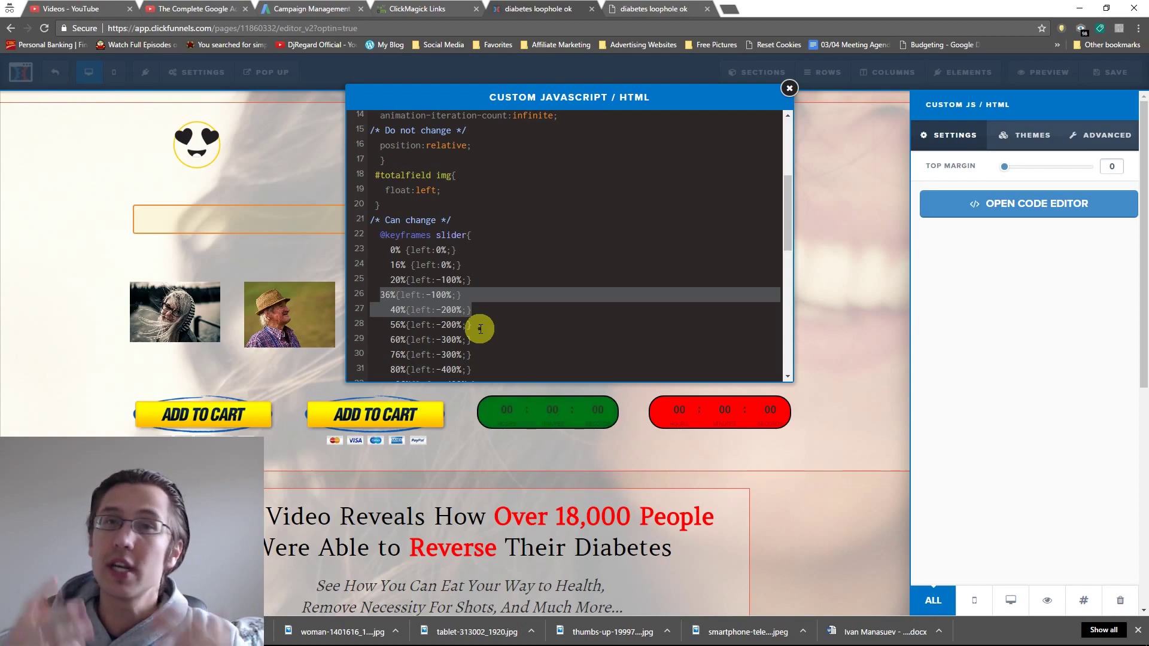
# Step: Highlight the currentfield width and compare it with the left offsets in the slider keyframes
pyautogui.scroll(4, 535, 345)
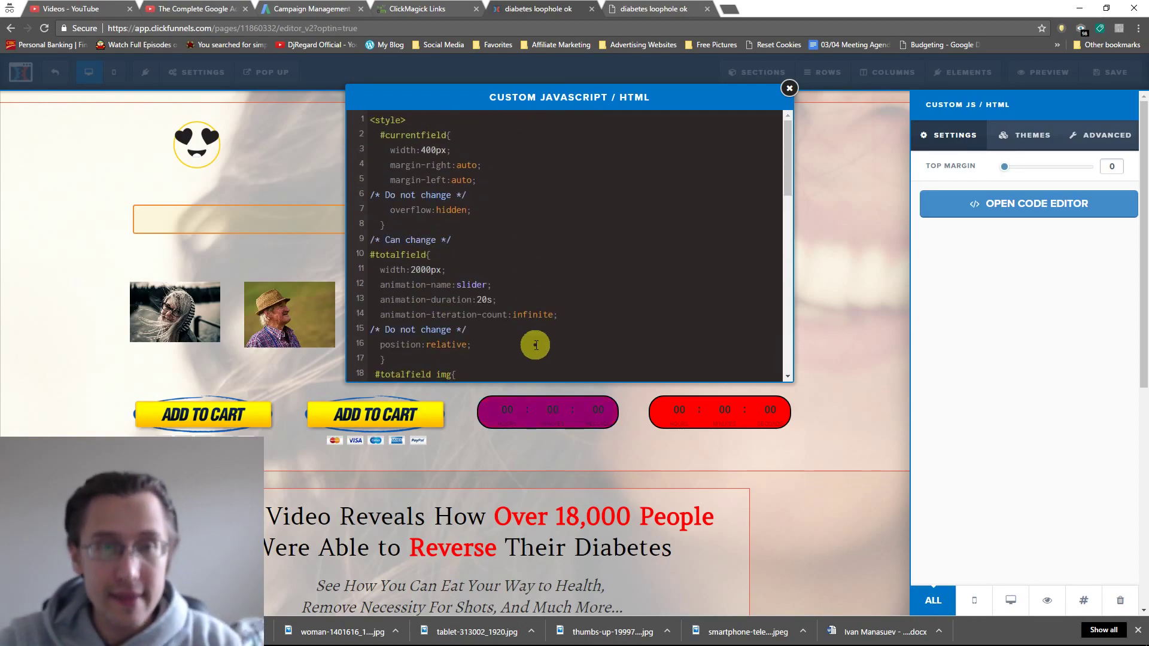
pyautogui.moveTo(420, 151); pyautogui.dragTo(446, 155)
pyautogui.scroll(-6, 510, 233)
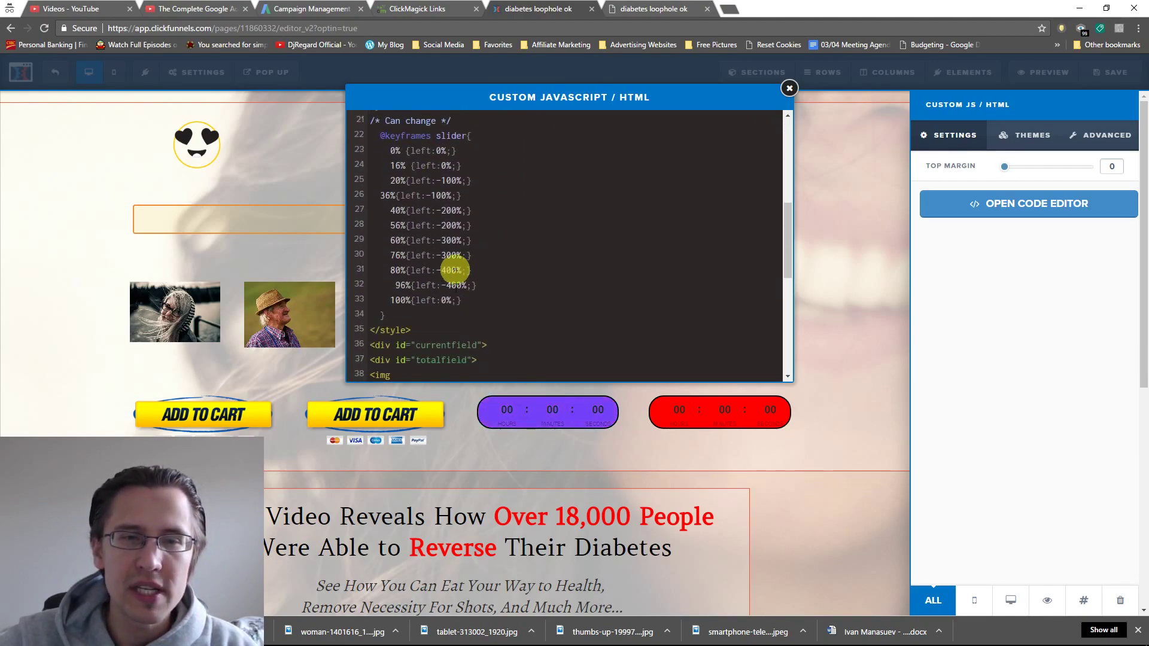
pyautogui.scroll(3, 453, 256)
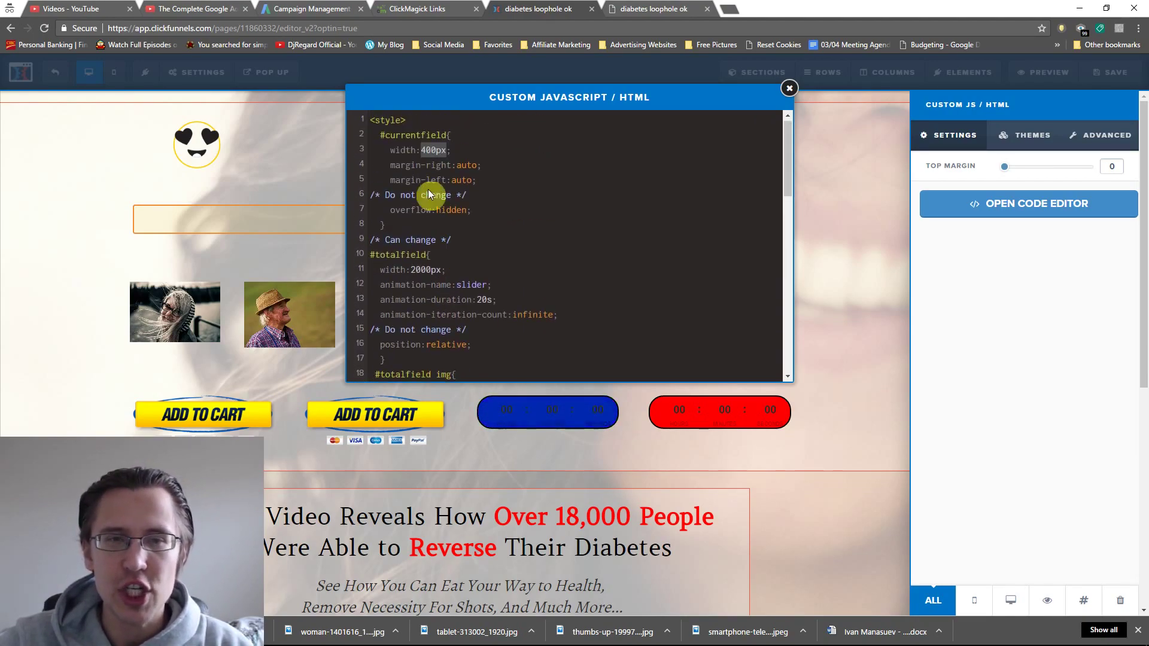
pyautogui.scroll(-1, 444, 305)
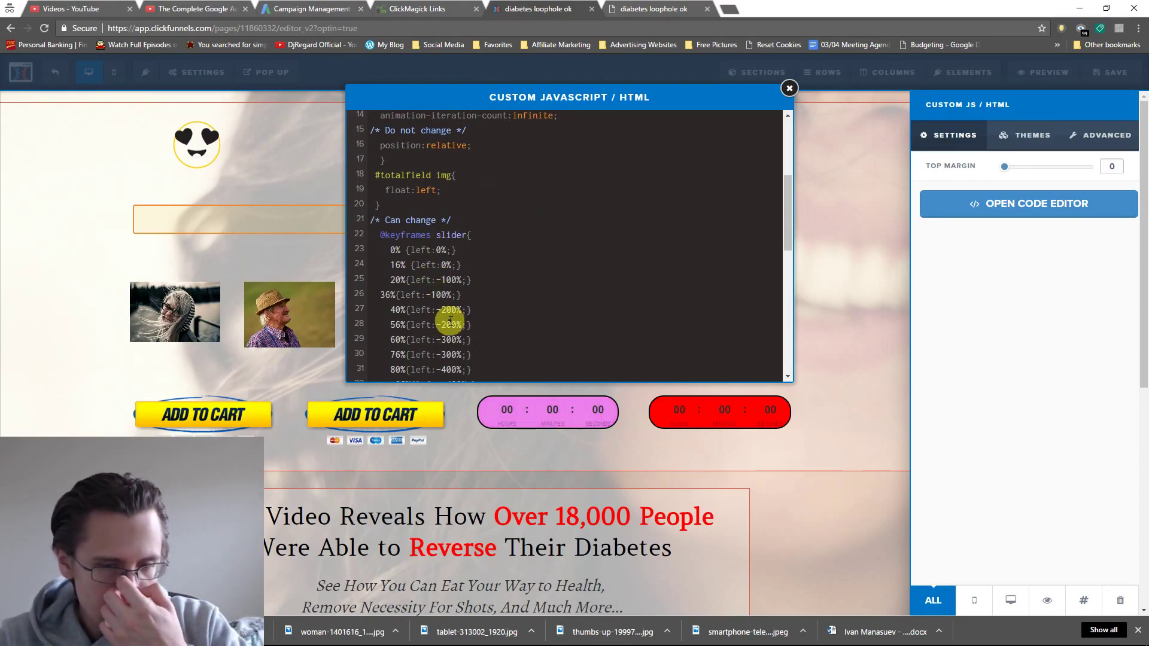
# Step: Highlight in turn the keyframe pairs that hold an image still: 40% to 56%, 60% to 76%, and 80% to 96%
pyautogui.scroll(-5, 442, 308)
pyautogui.scroll(3, 429, 292)
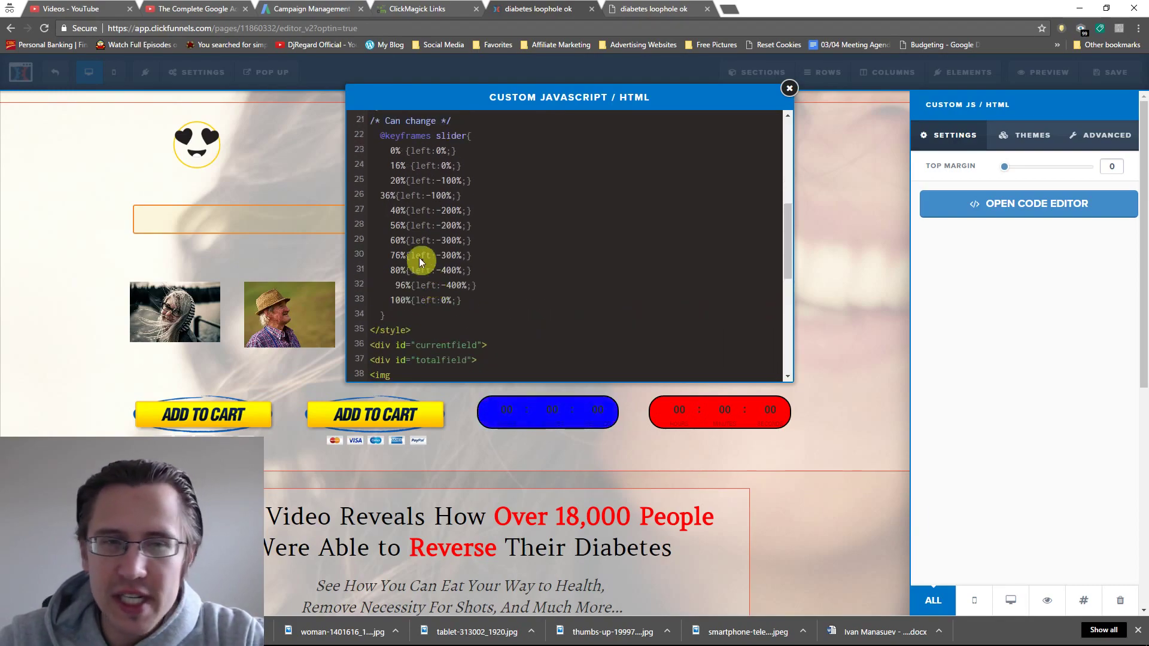
pyautogui.moveTo(390, 211); pyautogui.dragTo(469, 225)
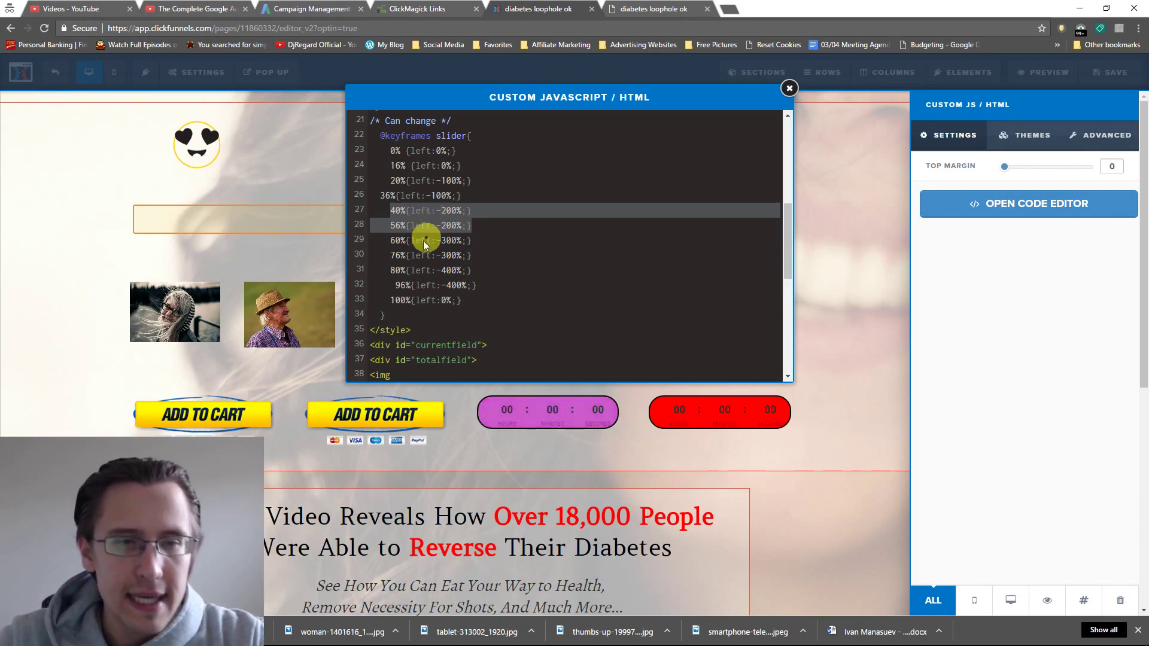
pyautogui.moveTo(389, 241); pyautogui.dragTo(473, 256)
pyautogui.moveTo(384, 275); pyautogui.dragTo(474, 287)
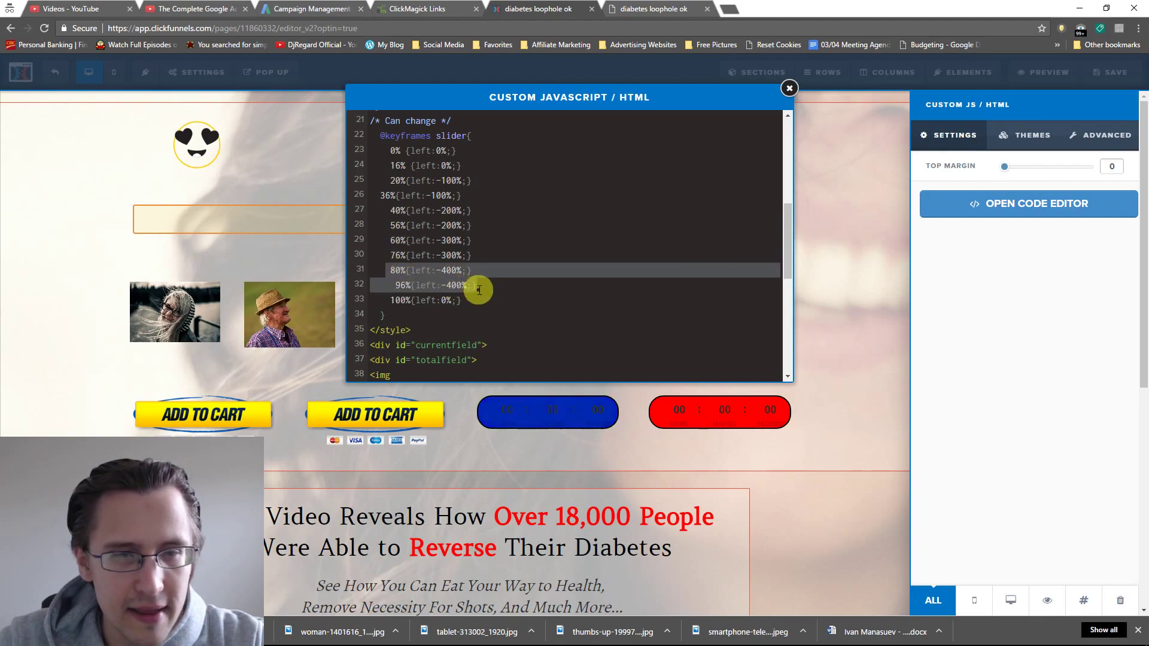
# Step: Highlight the transition keyframes from 96% to 100% and from 76% to 80%
pyautogui.click(413, 300)
pyautogui.moveTo(397, 284); pyautogui.dragTo(469, 300)
pyautogui.moveTo(390, 255); pyautogui.dragTo(472, 265)
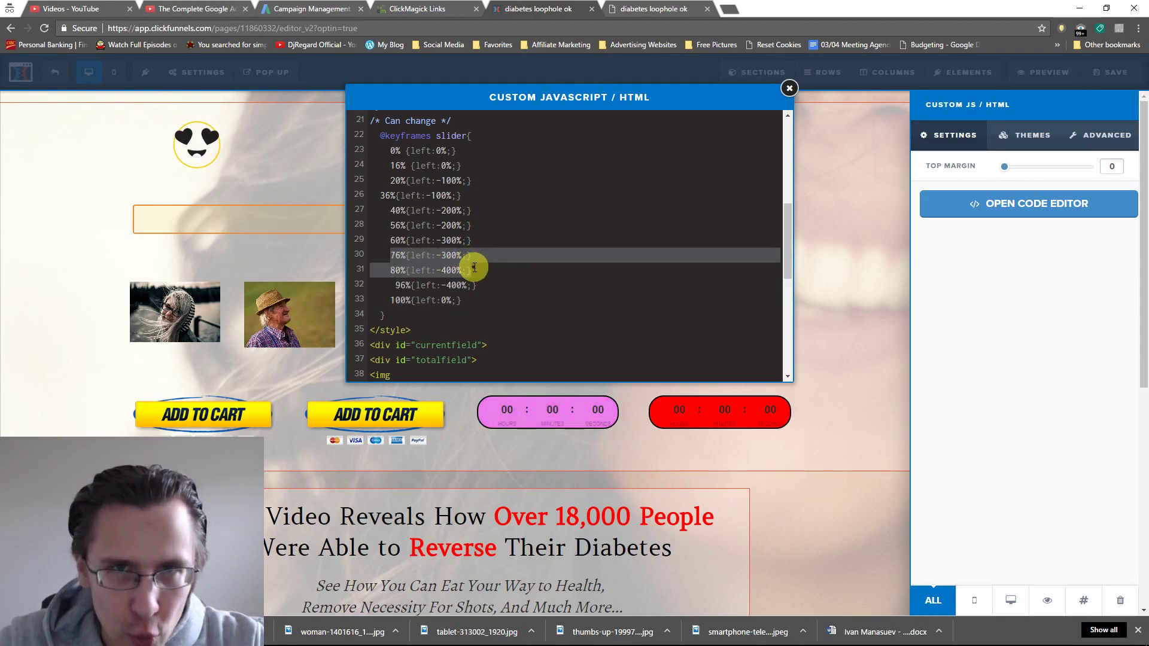
# Step: Review the image tags below the style block, and highlight the 16% and 20% keyframes
pyautogui.scroll(-3, 473, 268)
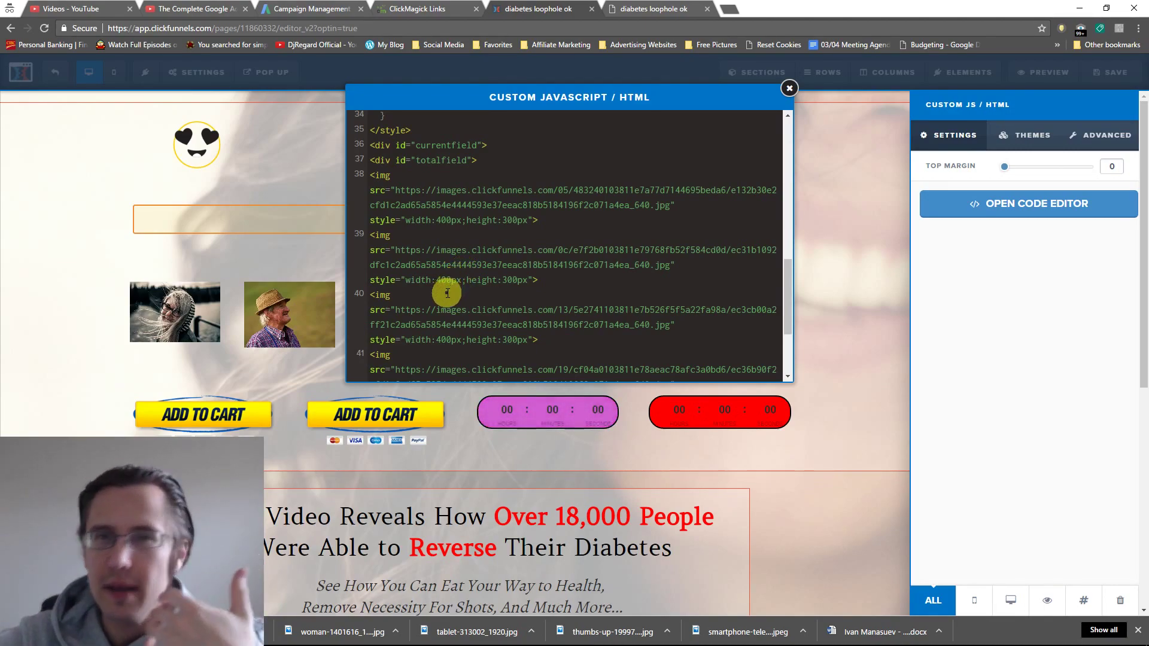
pyautogui.scroll(-1, 447, 291)
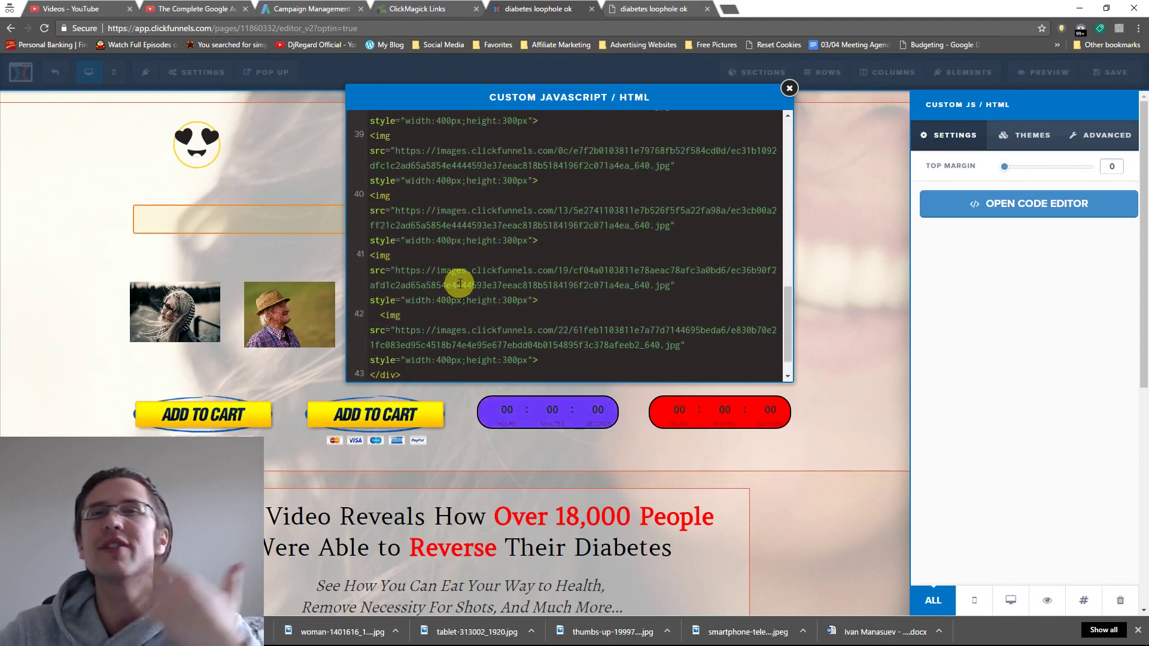
pyautogui.scroll(4, 458, 283)
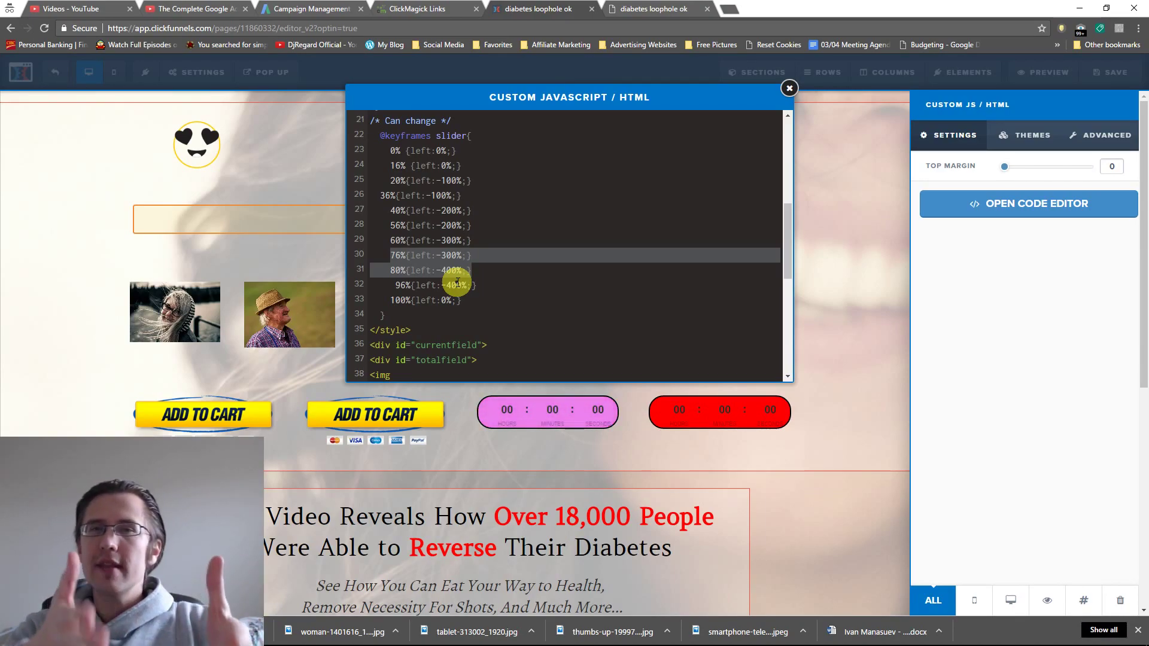
pyautogui.moveTo(390, 166); pyautogui.dragTo(475, 177)
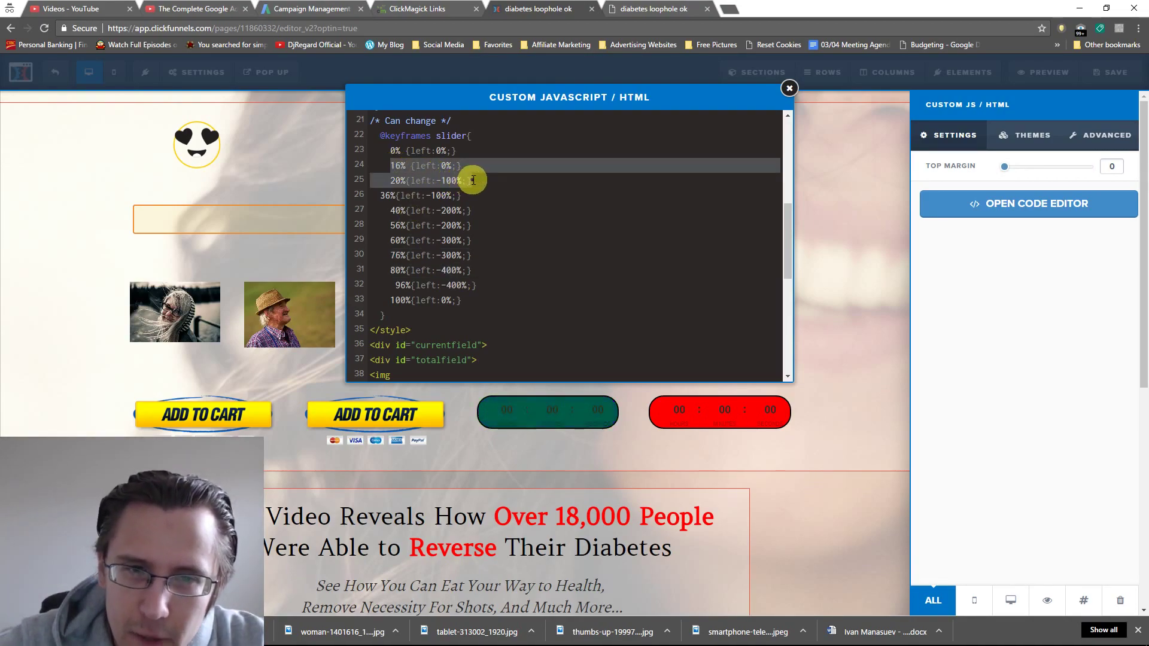
# Step: Delete the last two image tags inside the totalfield div, keeping the first three slideshow images
pyautogui.click(400, 184)
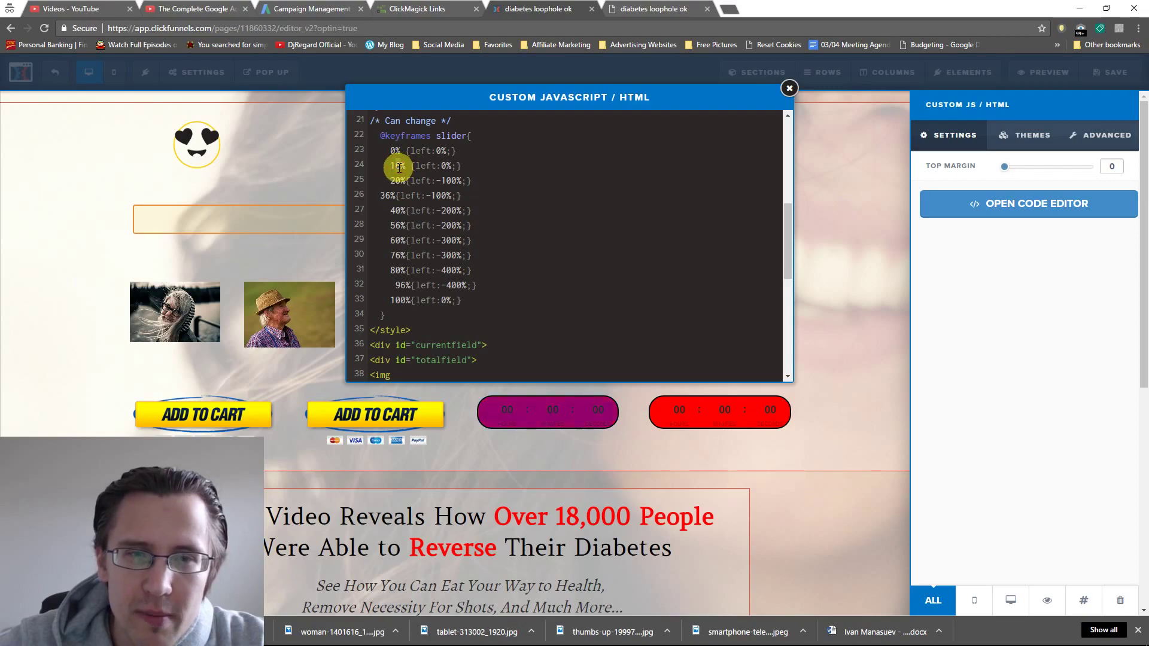
pyautogui.click(398, 167)
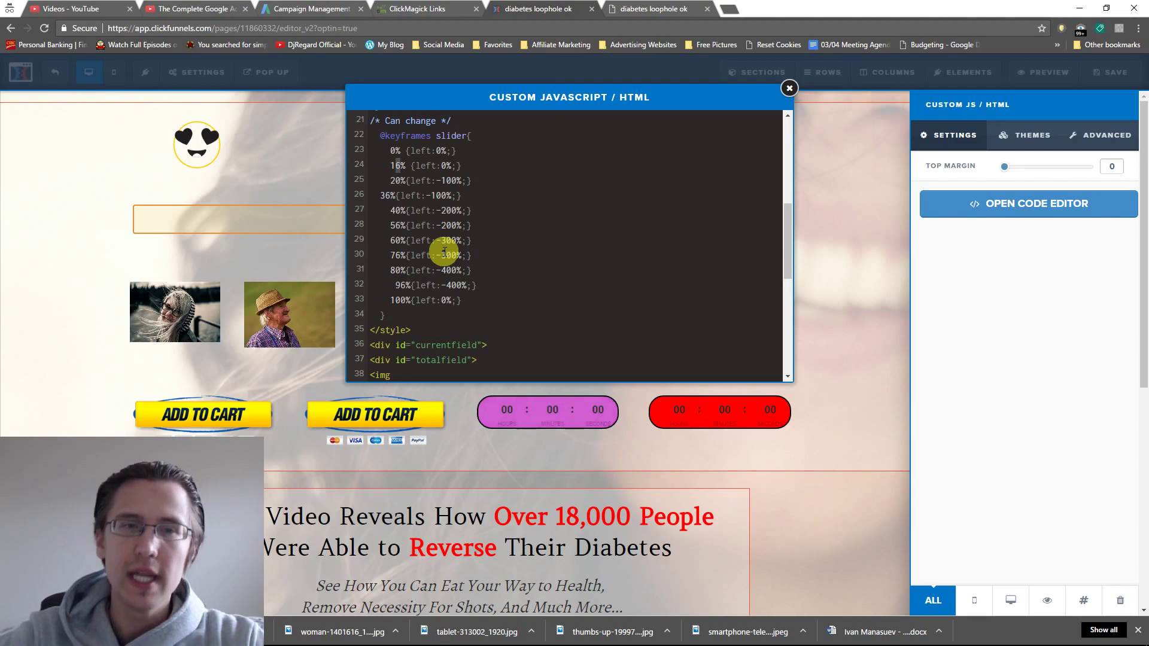
pyautogui.scroll(-5, 465, 233)
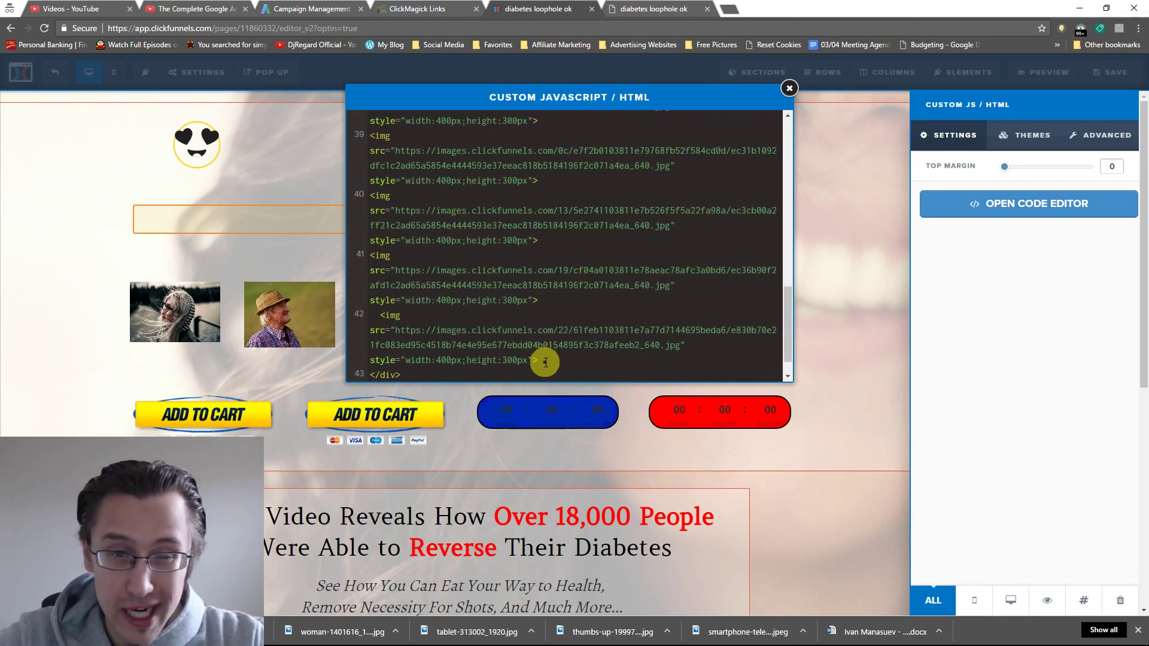
pyautogui.moveTo(538, 359); pyautogui.dragTo(376, 258)
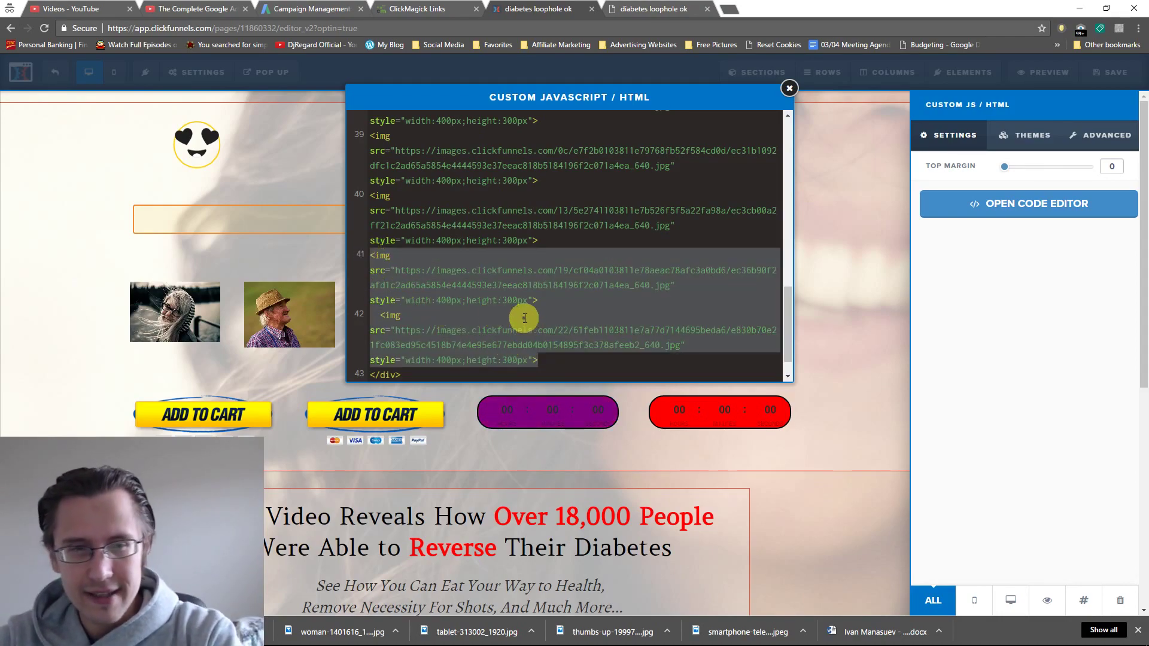
pyautogui.press('BackSpace')
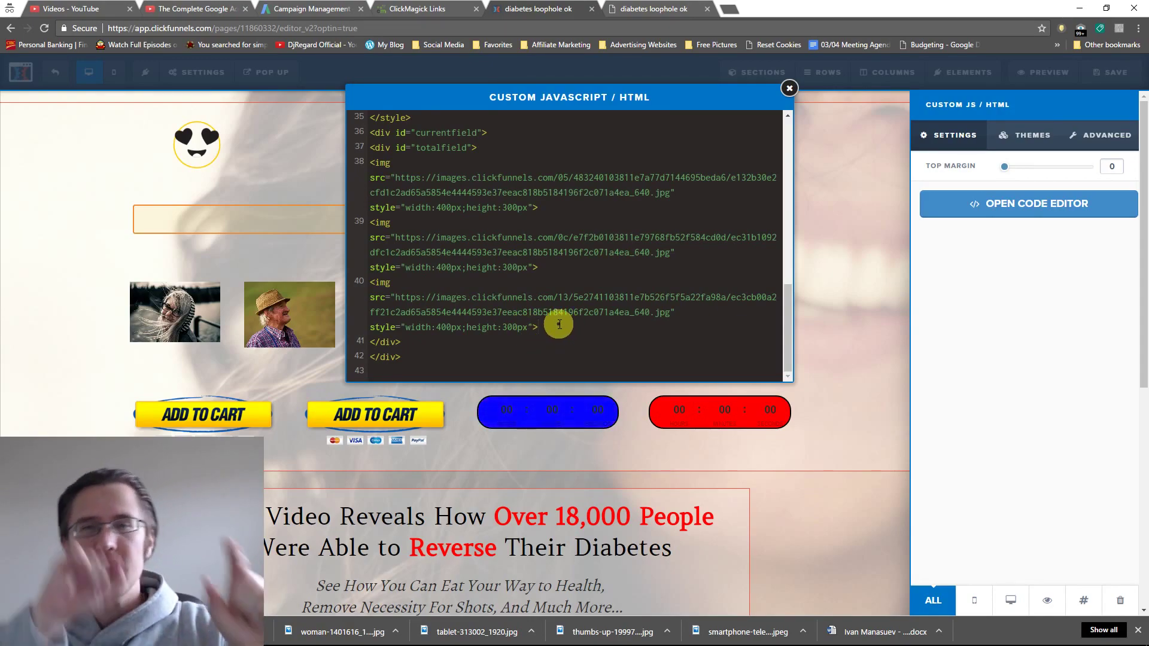
# Step: Paste a copy of the third image tag on a new line beneath it, and delete the copy again
pyautogui.moveTo(538, 328); pyautogui.dragTo(366, 287)
pyautogui.hotkey('ctrl', 'c')
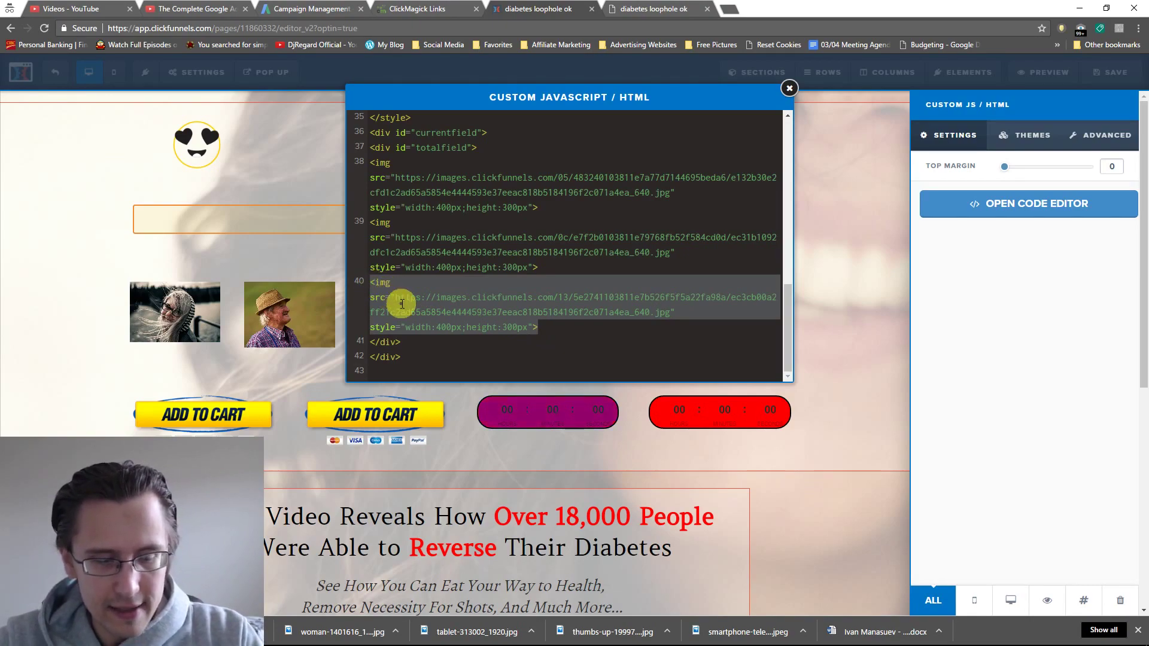
pyautogui.click(553, 329)
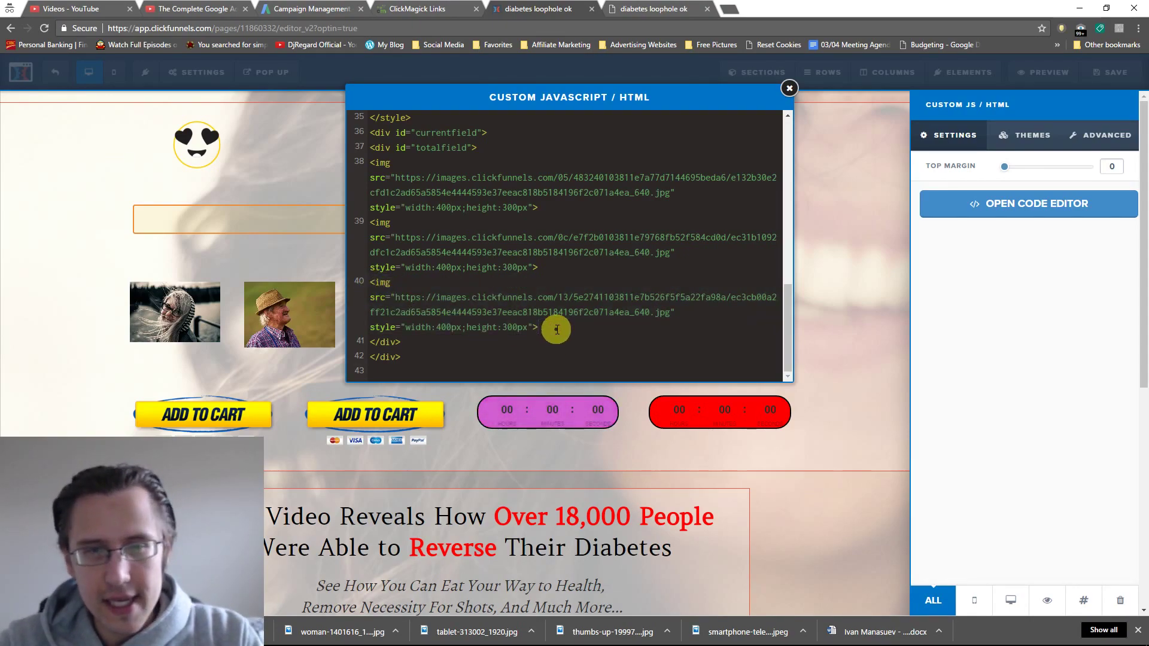
pyautogui.rightClick(514, 305)
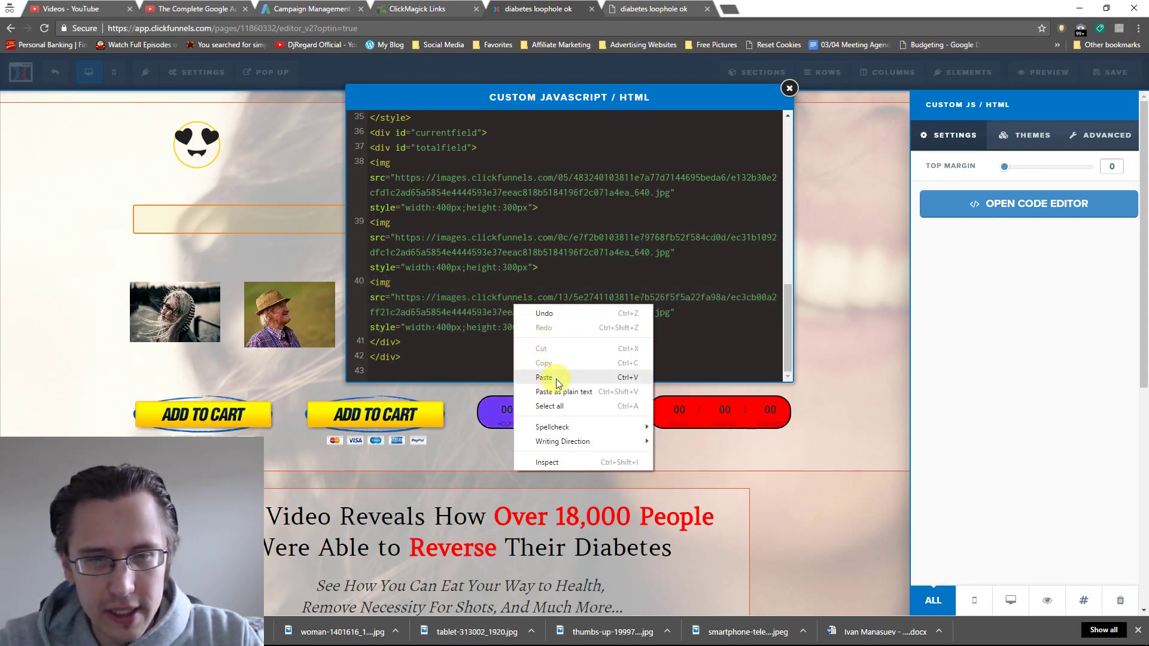
pyautogui.click(551, 332)
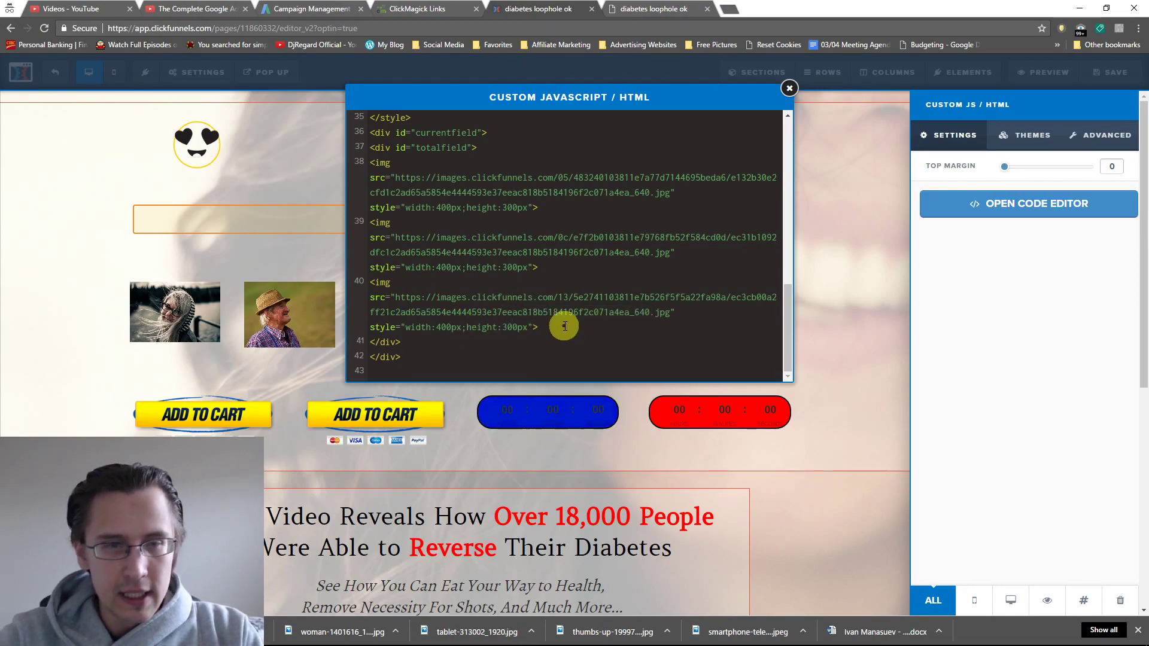
pyautogui.press('Return')
pyautogui.hotkey('ctrl', 'v')
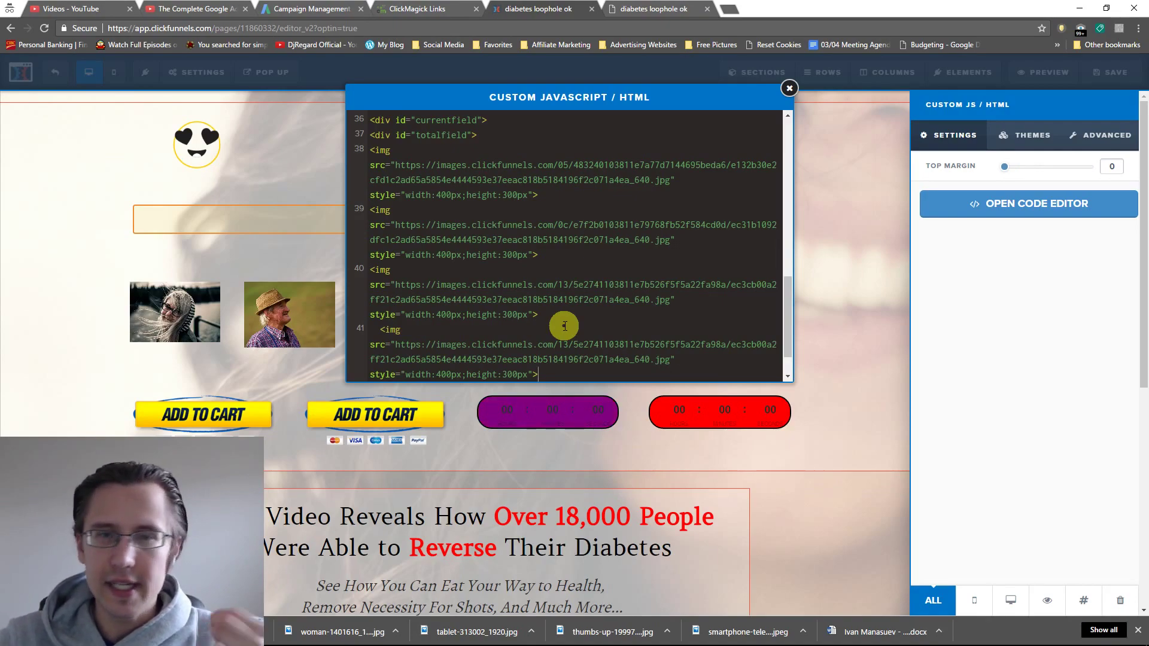
pyautogui.moveTo(547, 380); pyautogui.dragTo(372, 333)
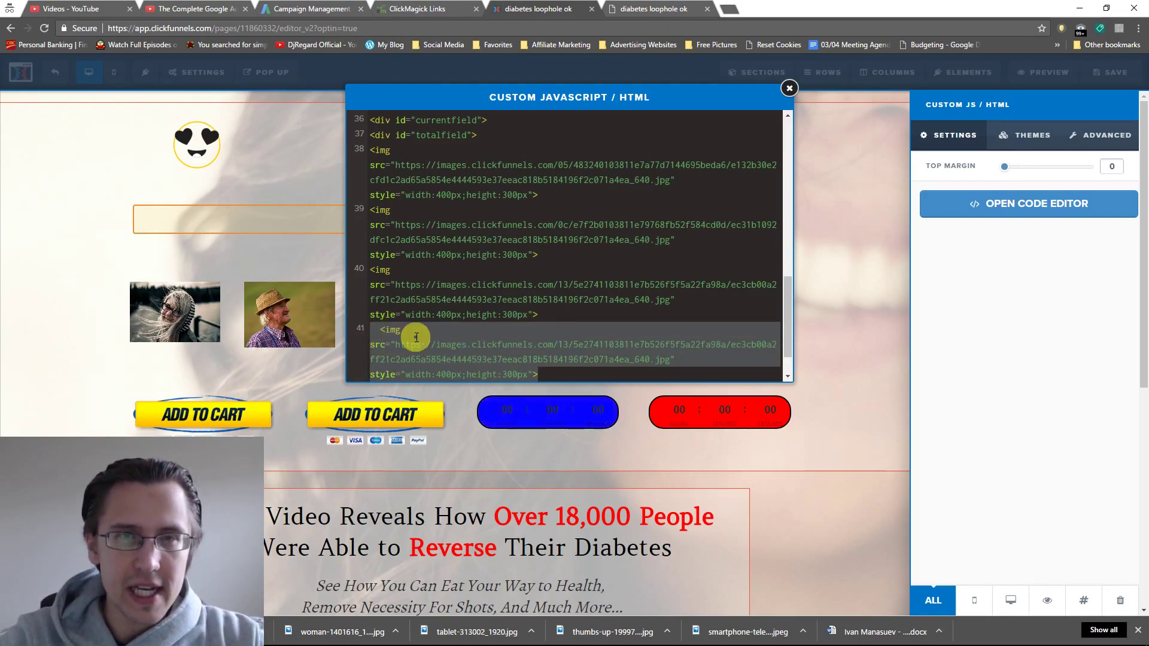
pyautogui.press('BackSpace')
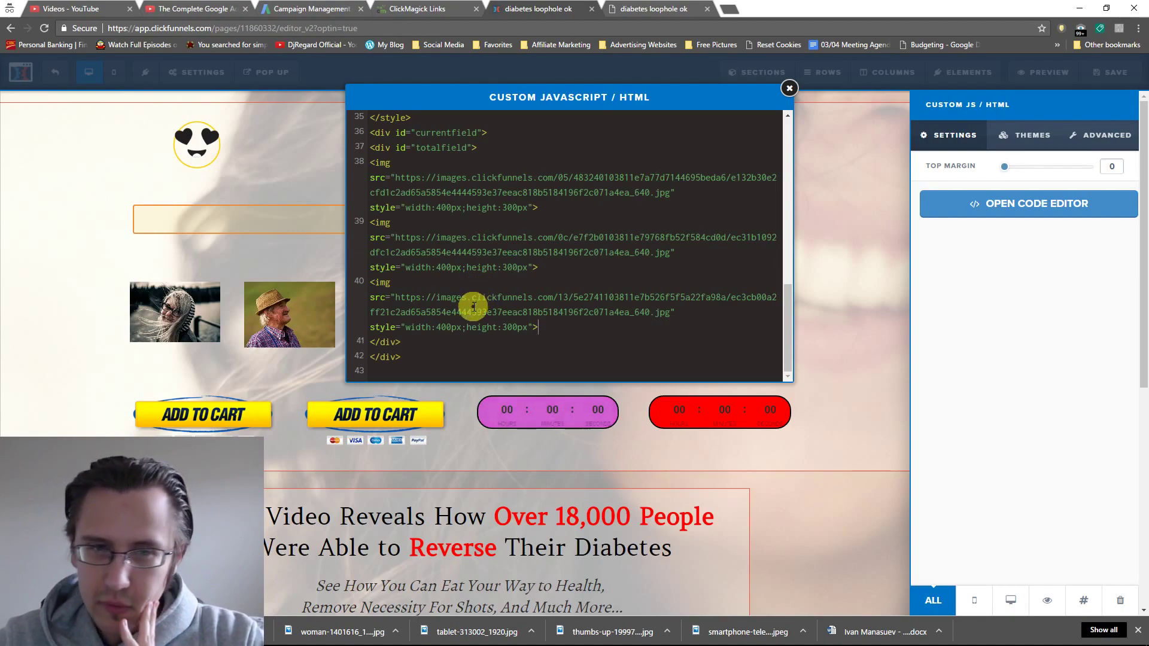
# Step: Close the code editor, save the page, and preview the slideshow with three images before closing the preview
pyautogui.scroll(5, 509, 284)
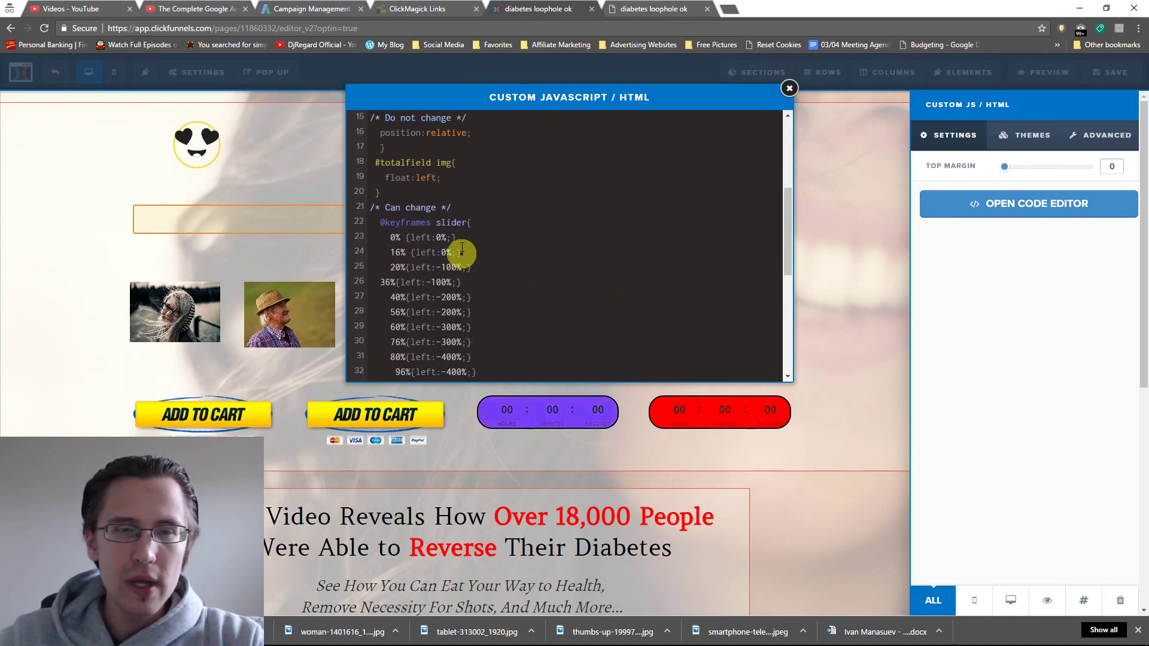
pyautogui.scroll(-5, 433, 291)
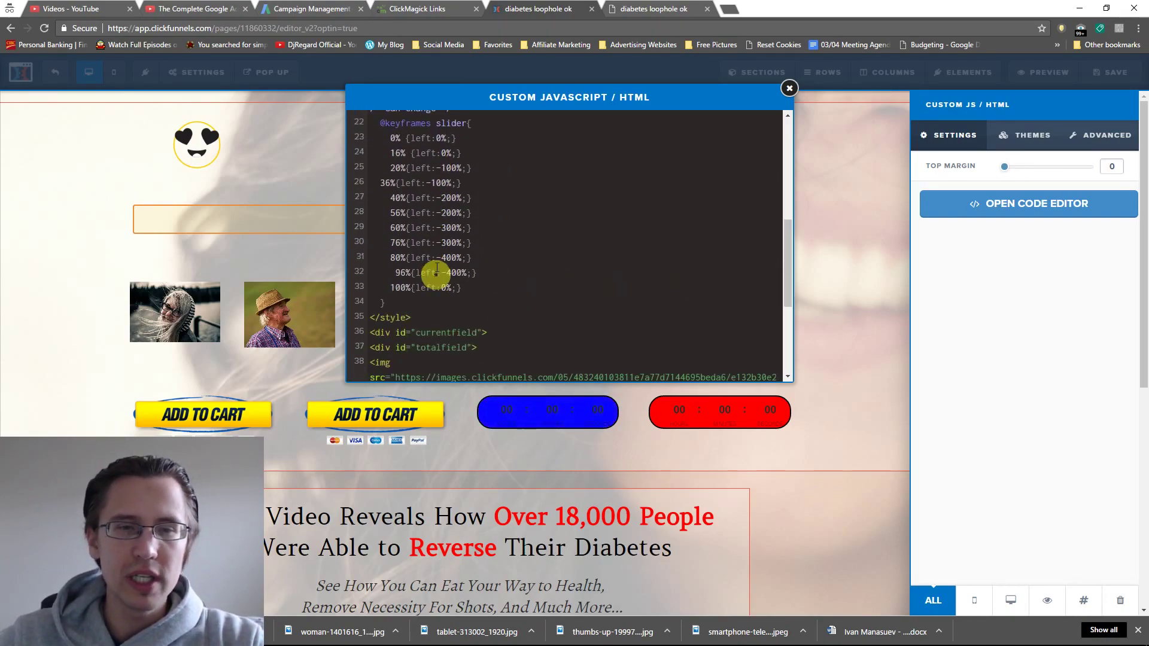
pyautogui.click(789, 88)
pyautogui.click(1127, 75)
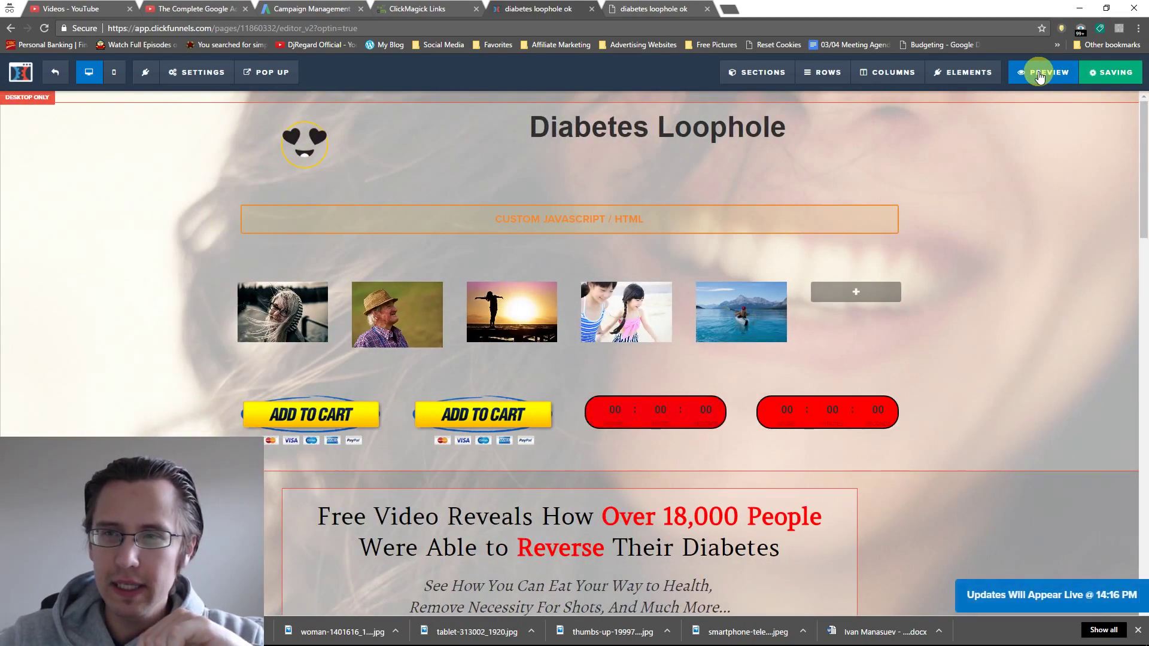
pyautogui.click(1040, 73)
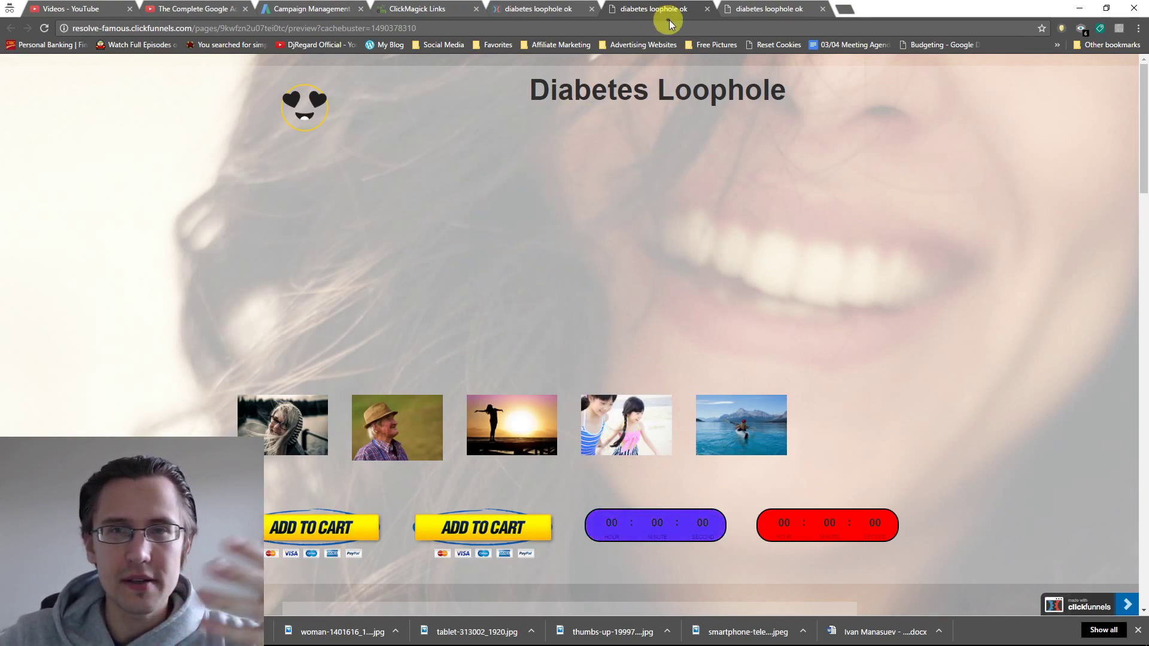
pyautogui.click(707, 10)
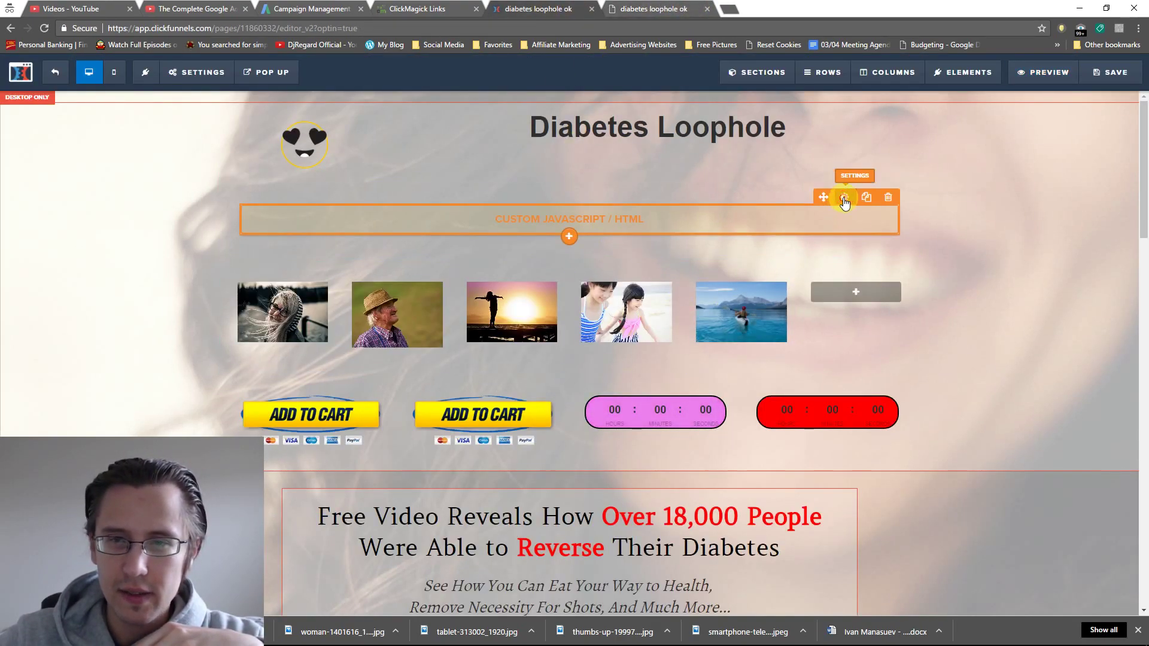
# Step: Reopen the custom HTML code, and highlight the slider keyframes from 40% to 96% and the totalfield animation duration
pyautogui.click(844, 198)
pyautogui.click(960, 206)
pyautogui.scroll(-5, 450, 305)
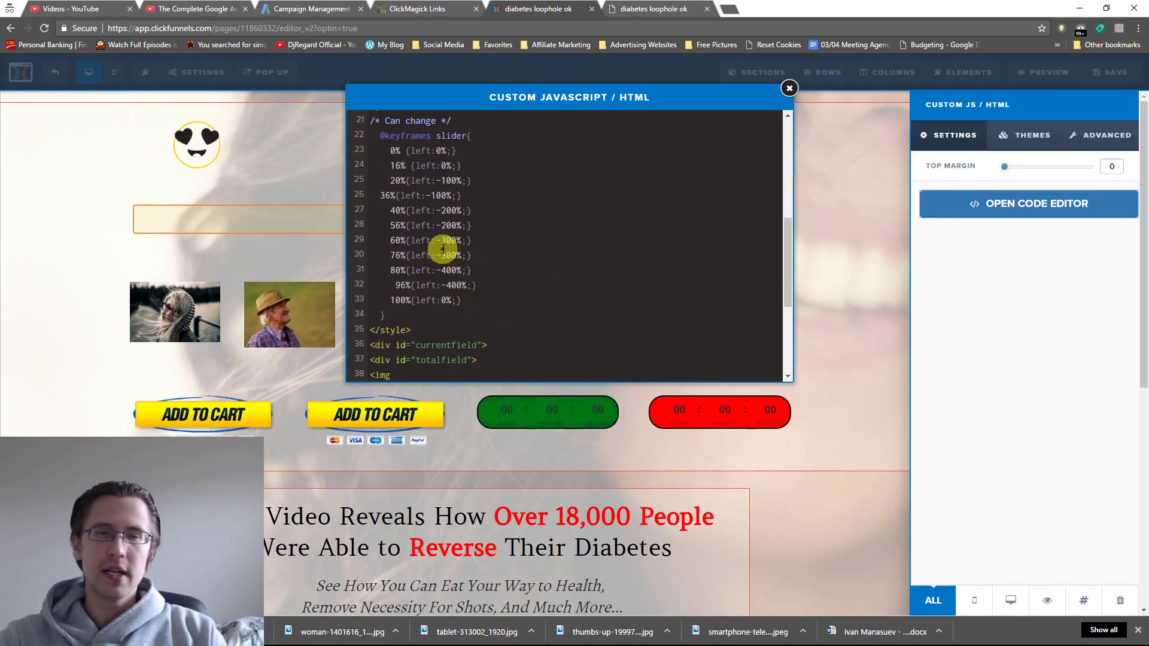
pyautogui.moveTo(437, 210); pyautogui.dragTo(469, 285)
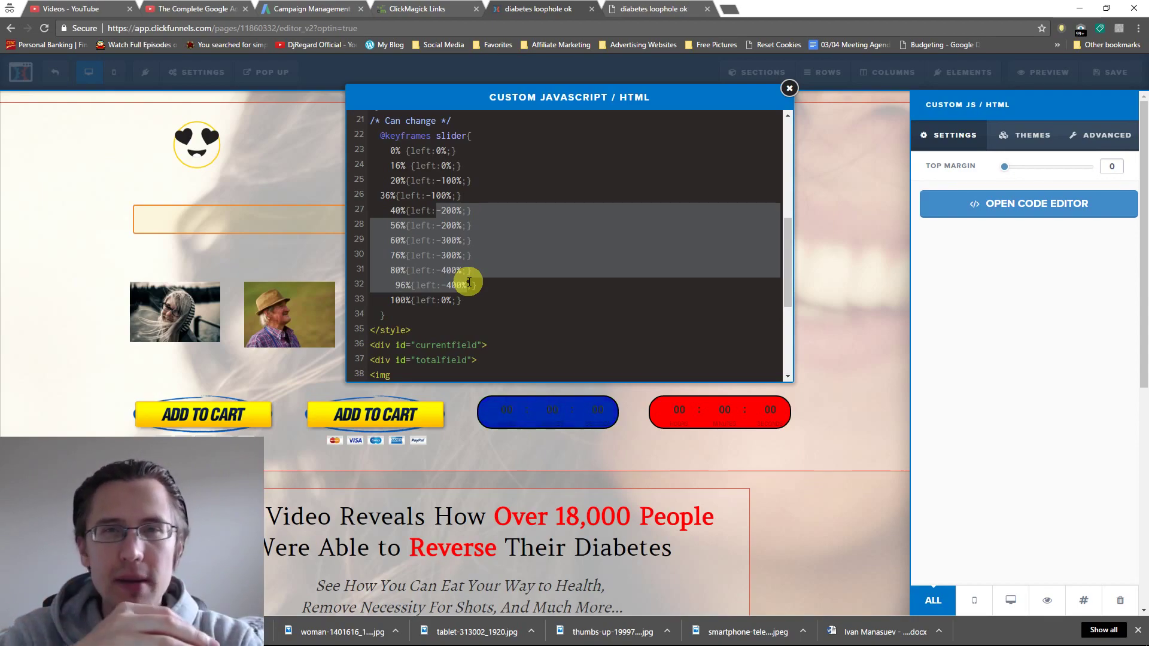
pyautogui.scroll(3, 469, 278)
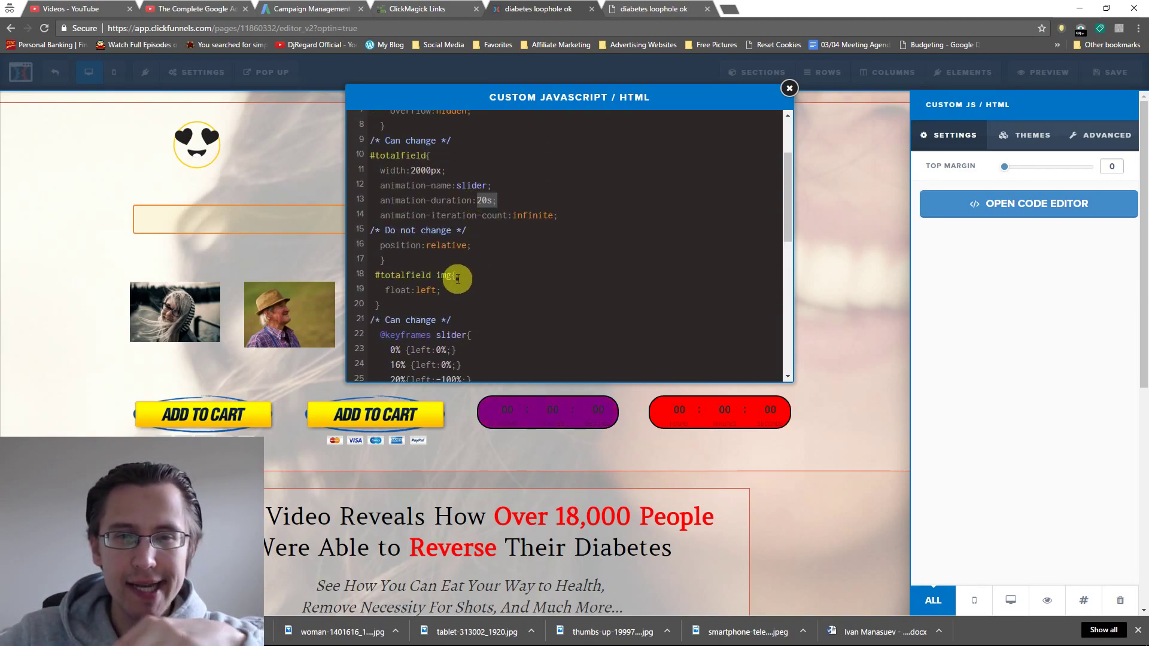
pyautogui.doubleClick(490, 202)
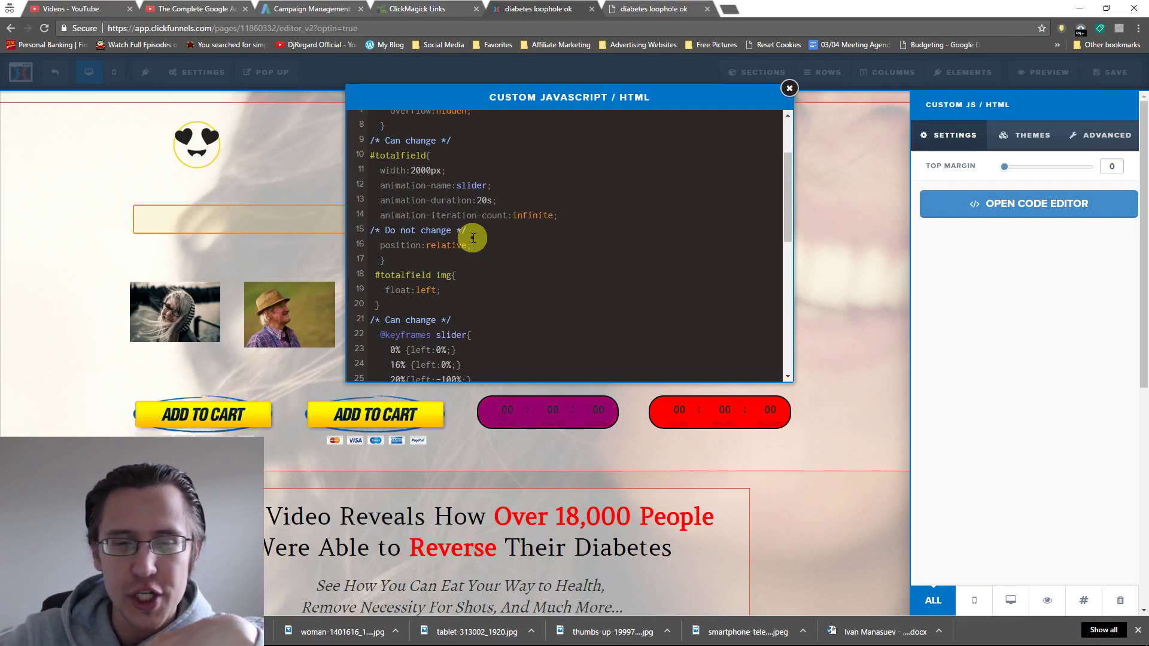
# Step: Delete the 60%, 76%, 80%, 96% and 100% keyframes from the slider animation
pyautogui.scroll(-2, 477, 237)
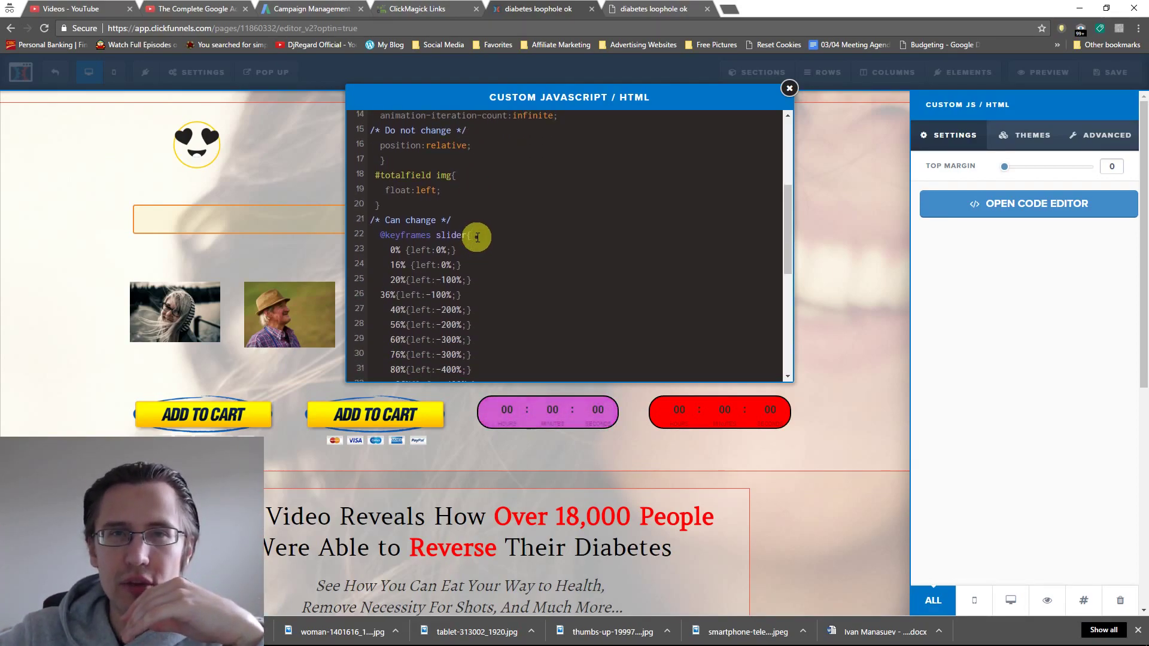
pyautogui.scroll(-2, 477, 235)
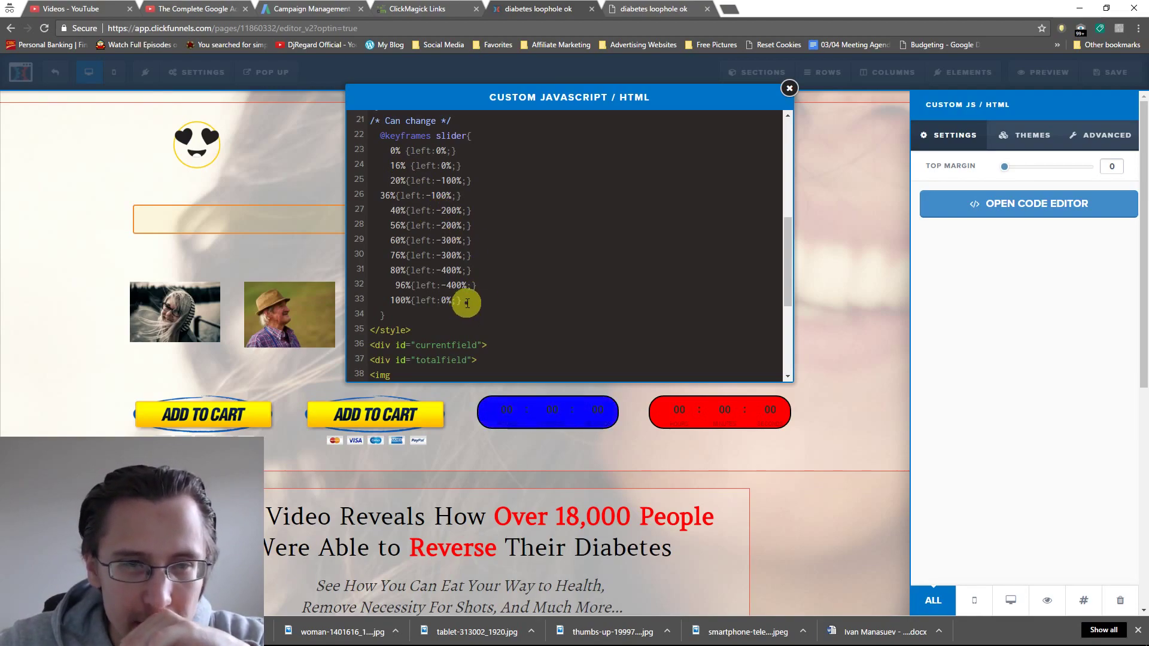
pyautogui.moveTo(466, 301); pyautogui.dragTo(390, 244)
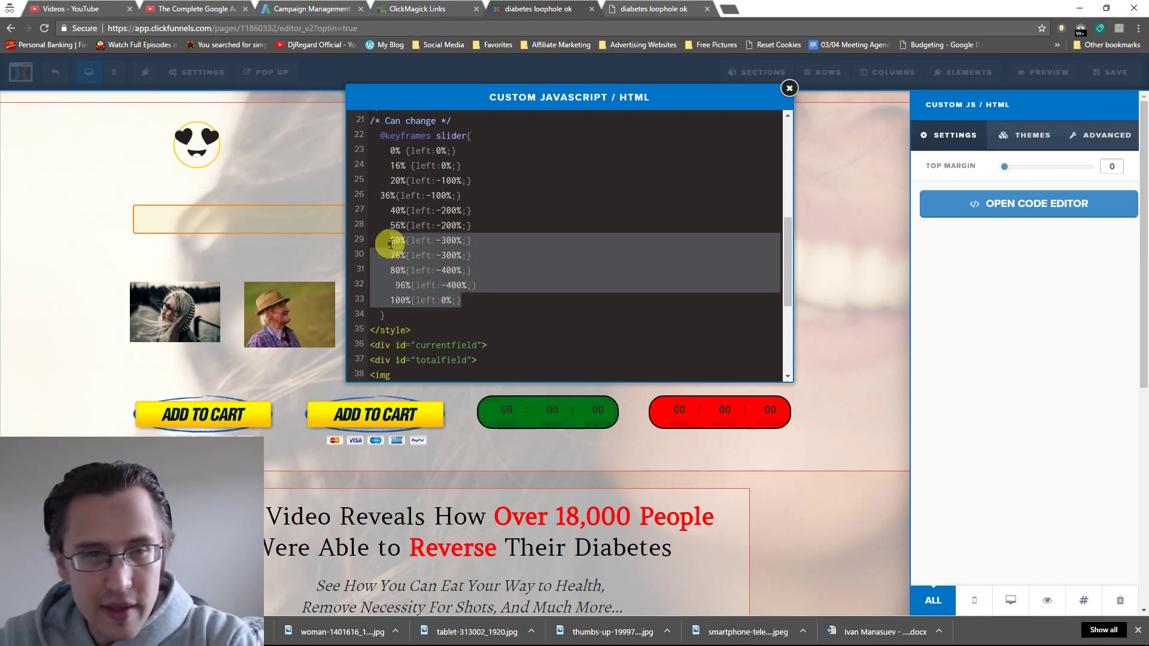
pyautogui.press('BackSpace')
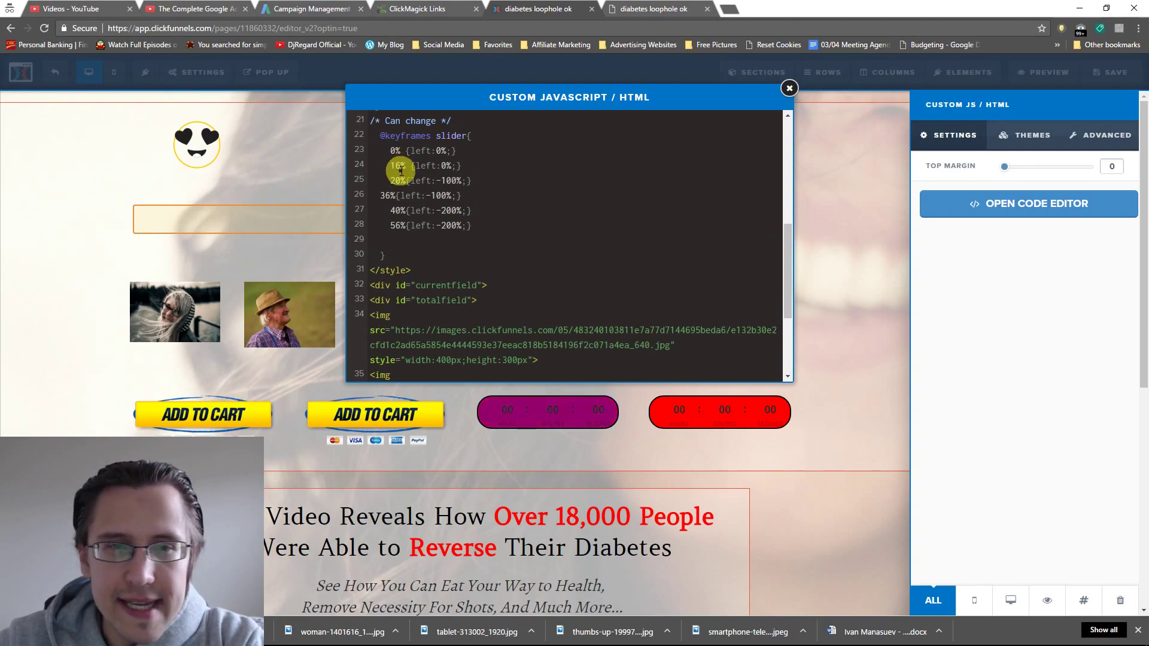
# Step: Change the slider's 16% keyframe to 30% and its 20% keyframe to 33%
pyautogui.doubleClick(393, 166)
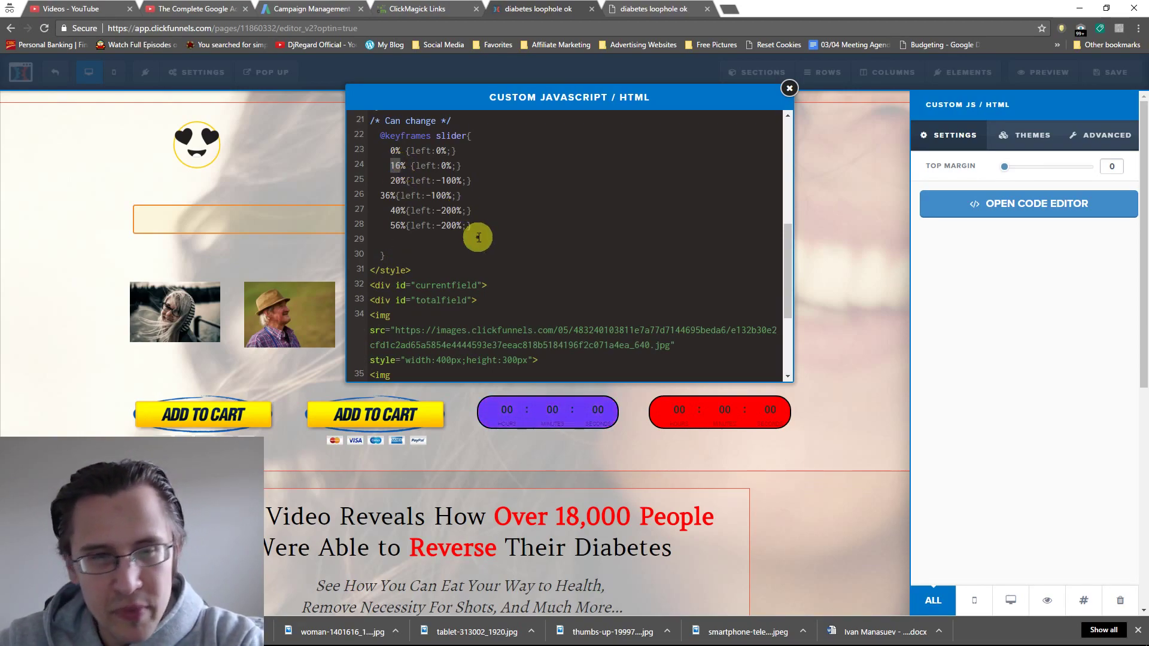
pyautogui.write('30')
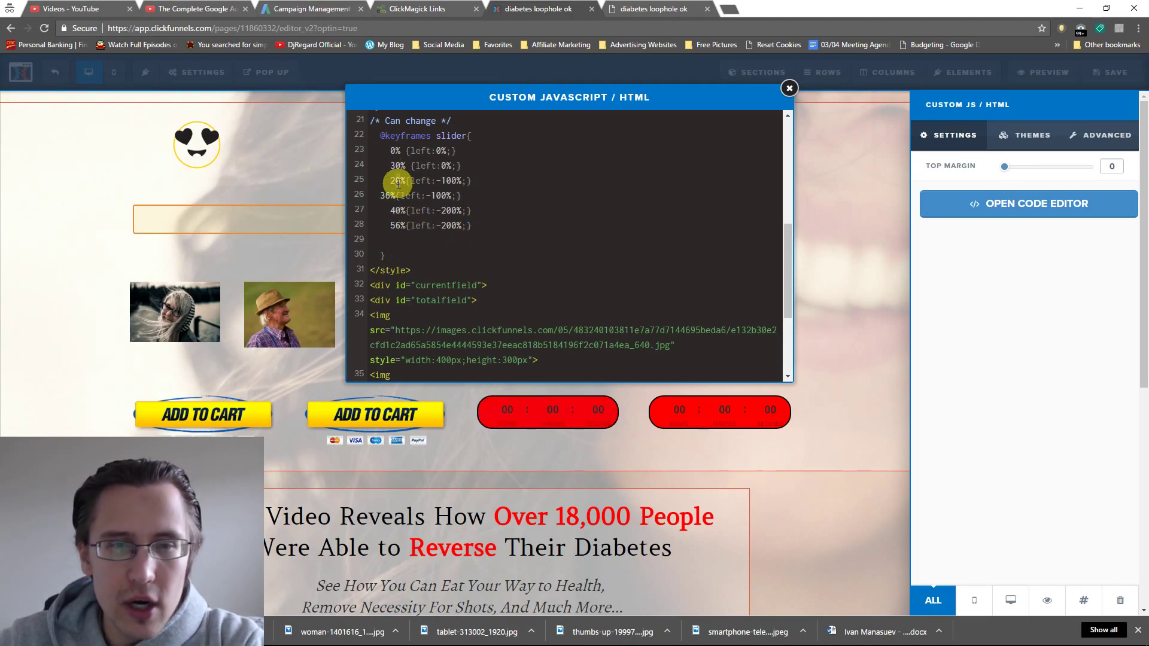
pyautogui.click(398, 181)
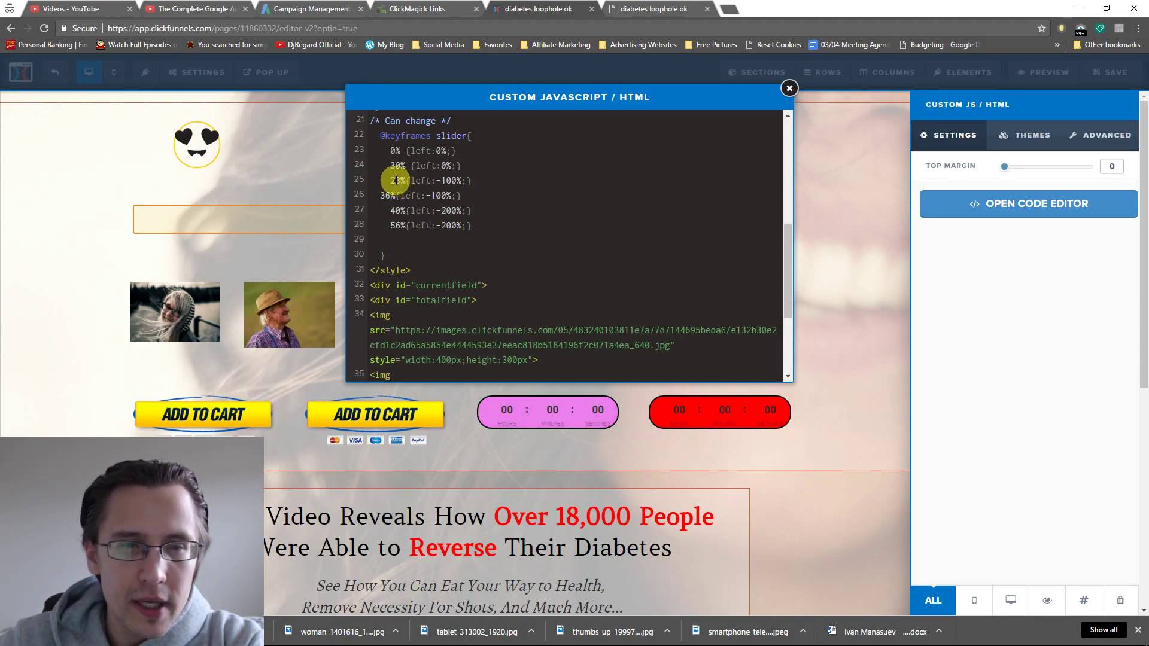
pyautogui.press('BackSpace')
pyautogui.write('3')
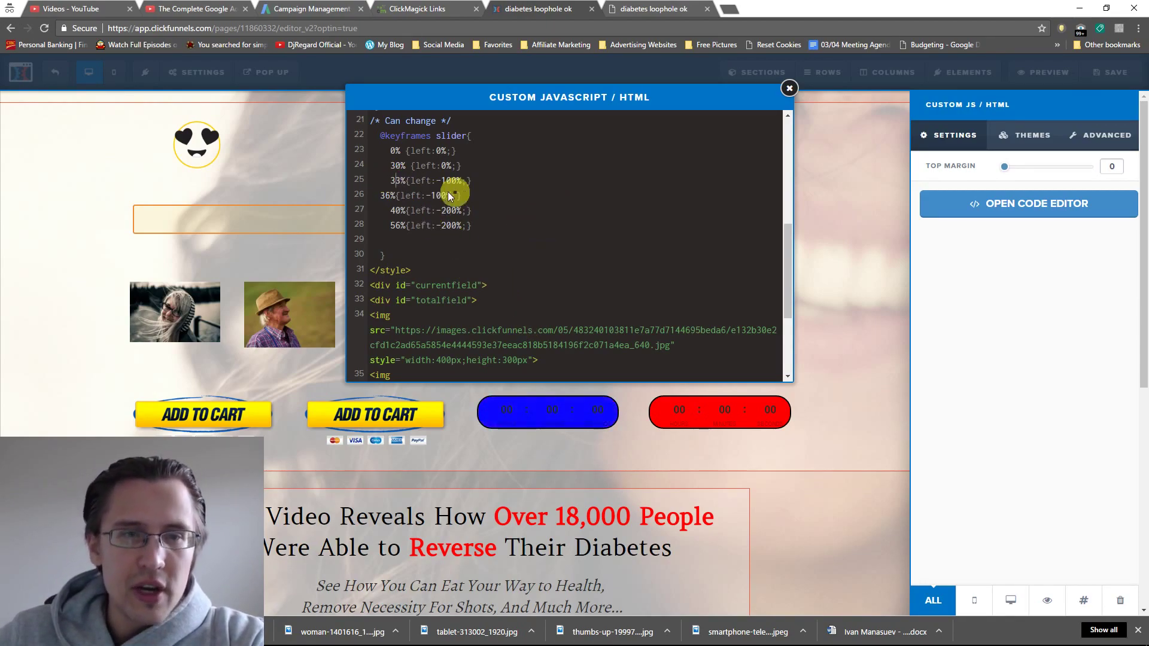
pyautogui.moveTo(390, 180); pyautogui.dragTo(472, 182)
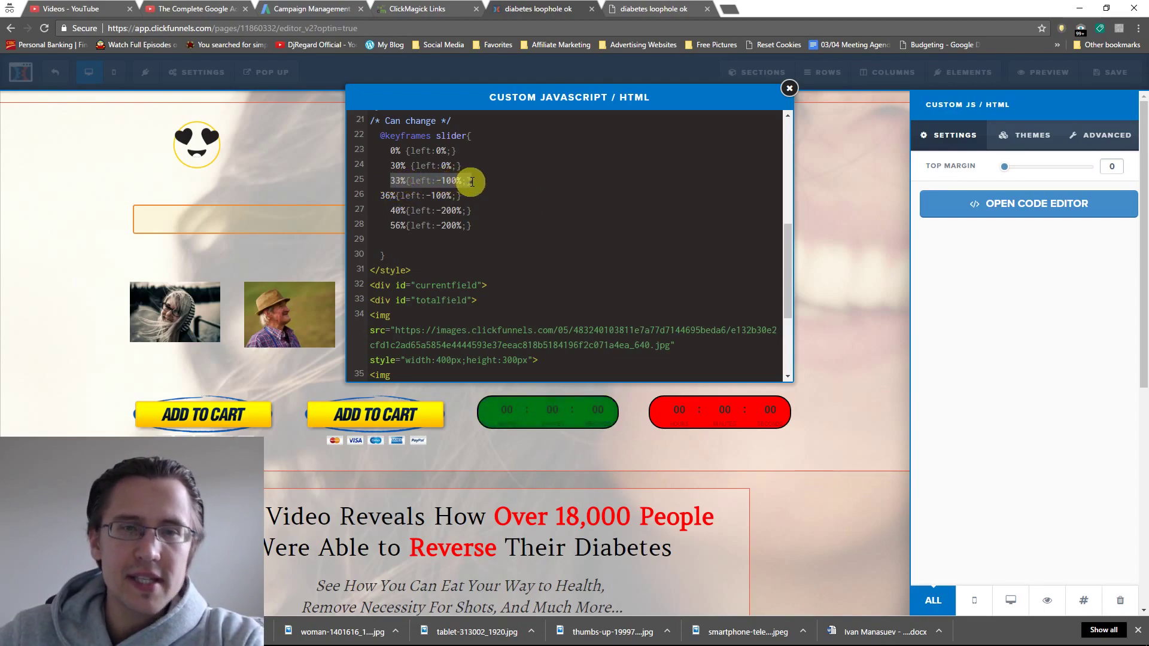
# Step: Check the animation settings at the start of the style block, and change the slider's 36% keyframe to 63%
pyautogui.scroll(7, 481, 265)
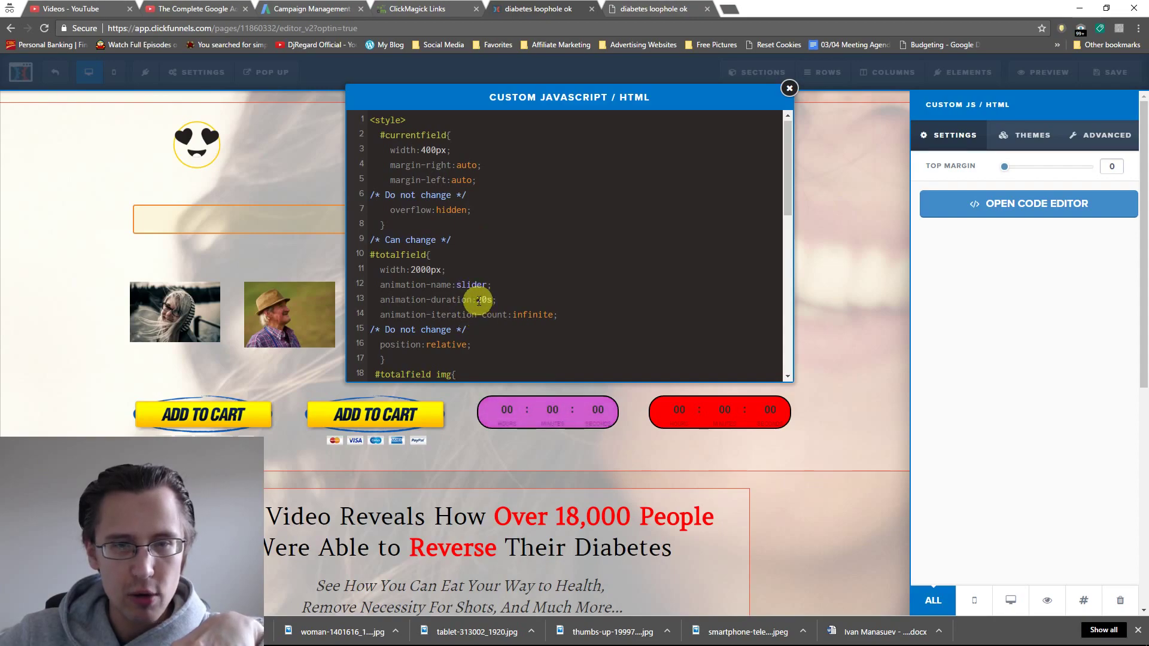
pyautogui.scroll(-3, 479, 297)
pyautogui.scroll(-5, 482, 301)
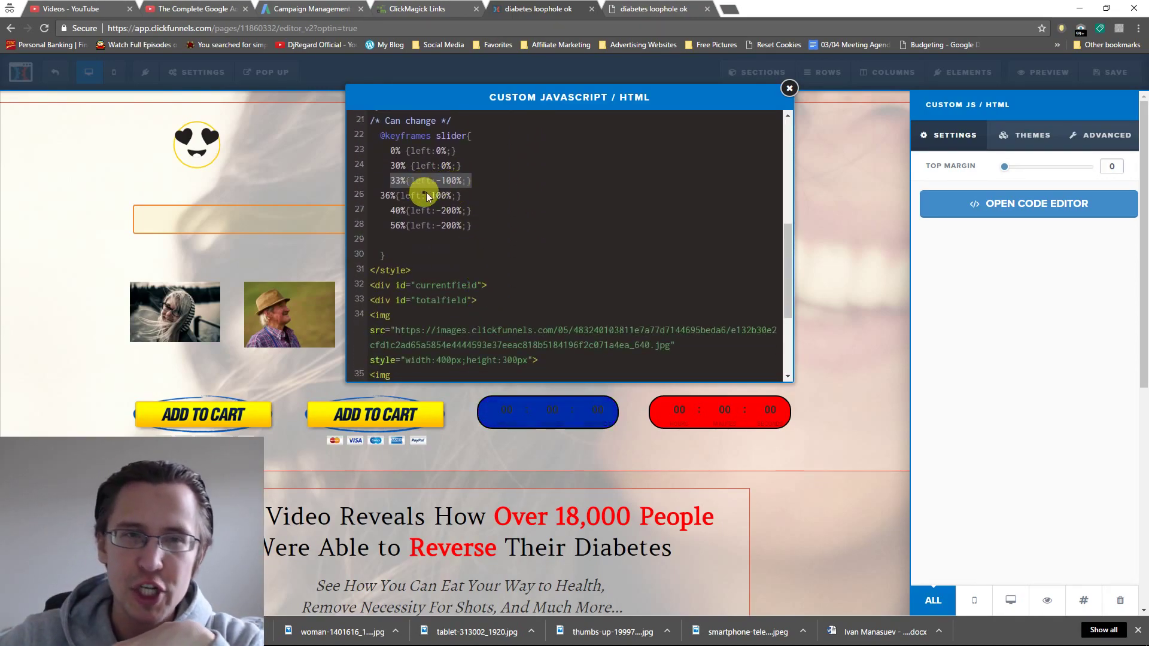
pyautogui.click(455, 225)
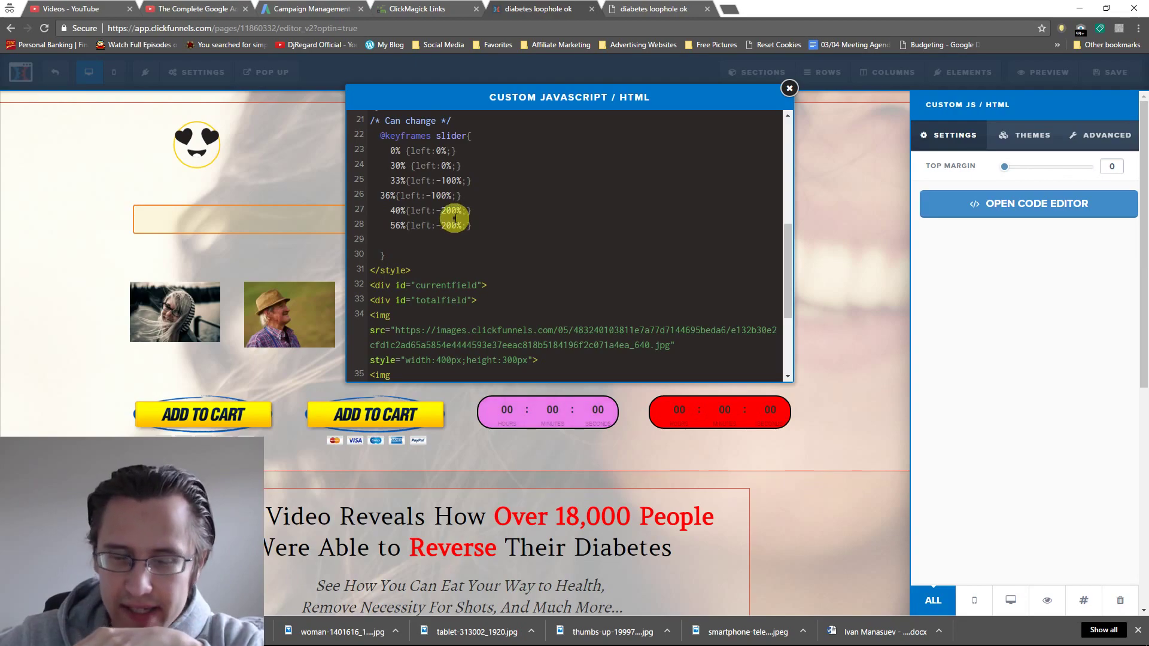
pyautogui.doubleClick(381, 199)
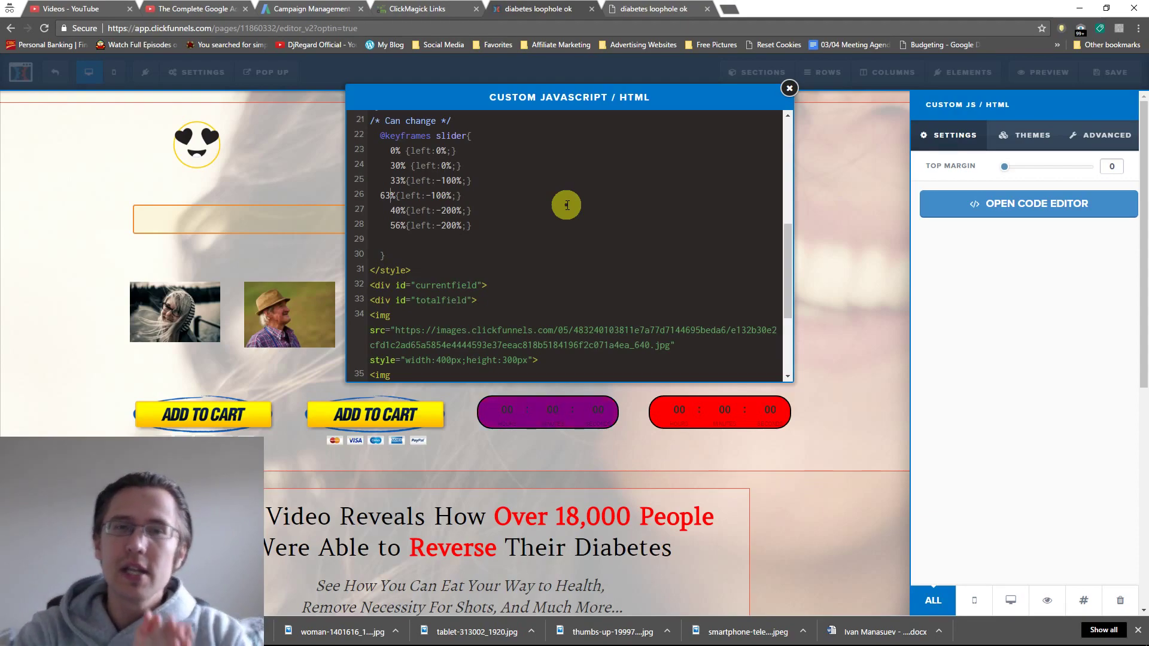
pyautogui.click(391, 152)
pyautogui.click(390, 182)
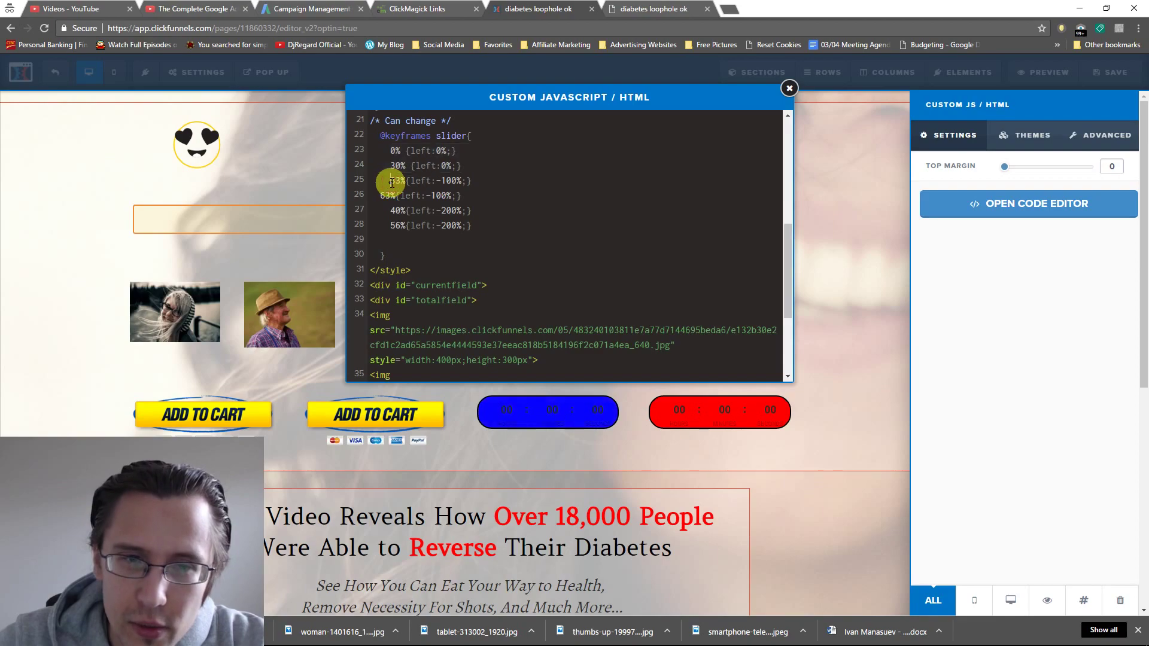
# Step: Change the slider's 40% keyframe to 66% and its 56% keyframe to 96%
pyautogui.moveTo(390, 182); pyautogui.dragTo(464, 194)
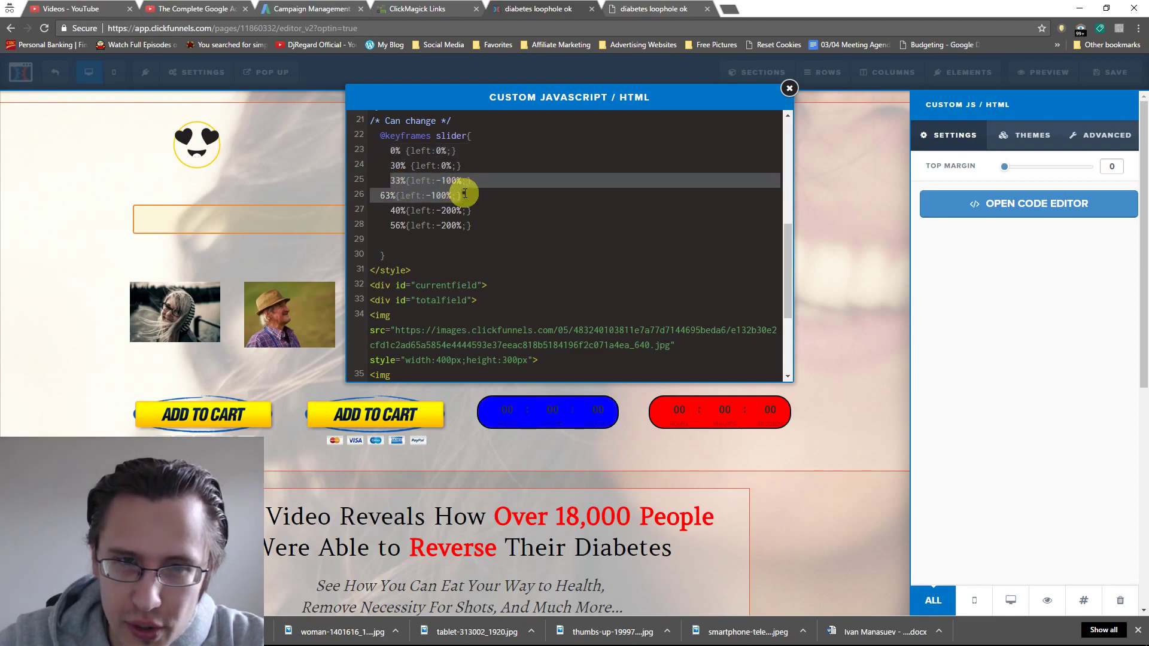
pyautogui.click(434, 190)
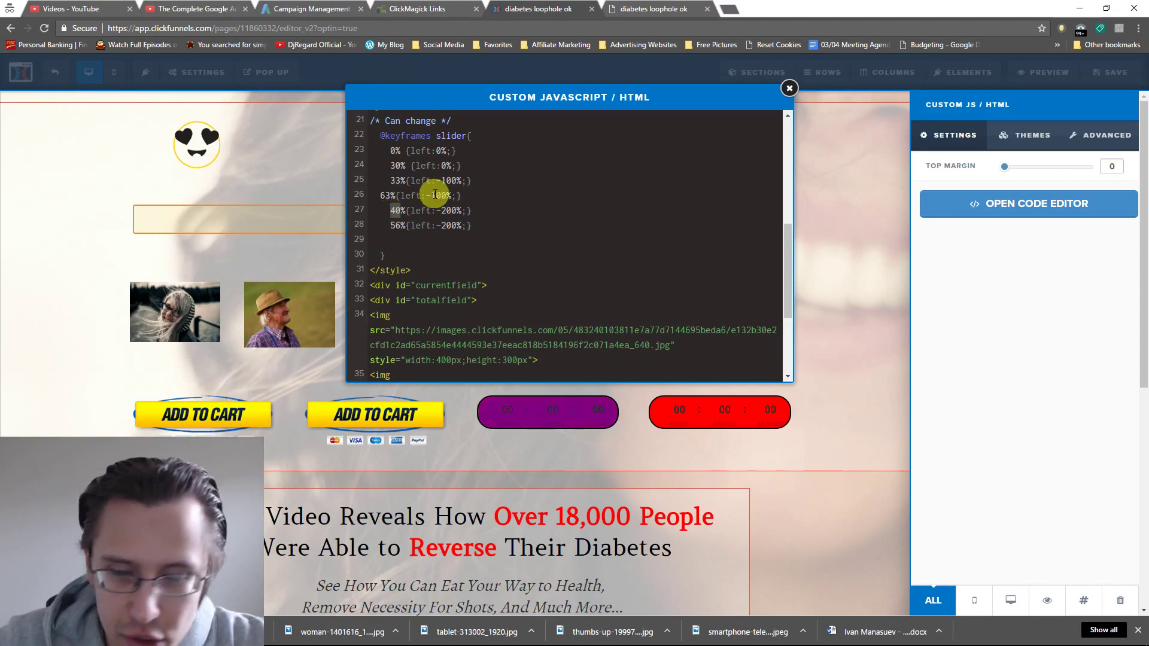
pyautogui.press('BackSpace')
pyautogui.write('66')
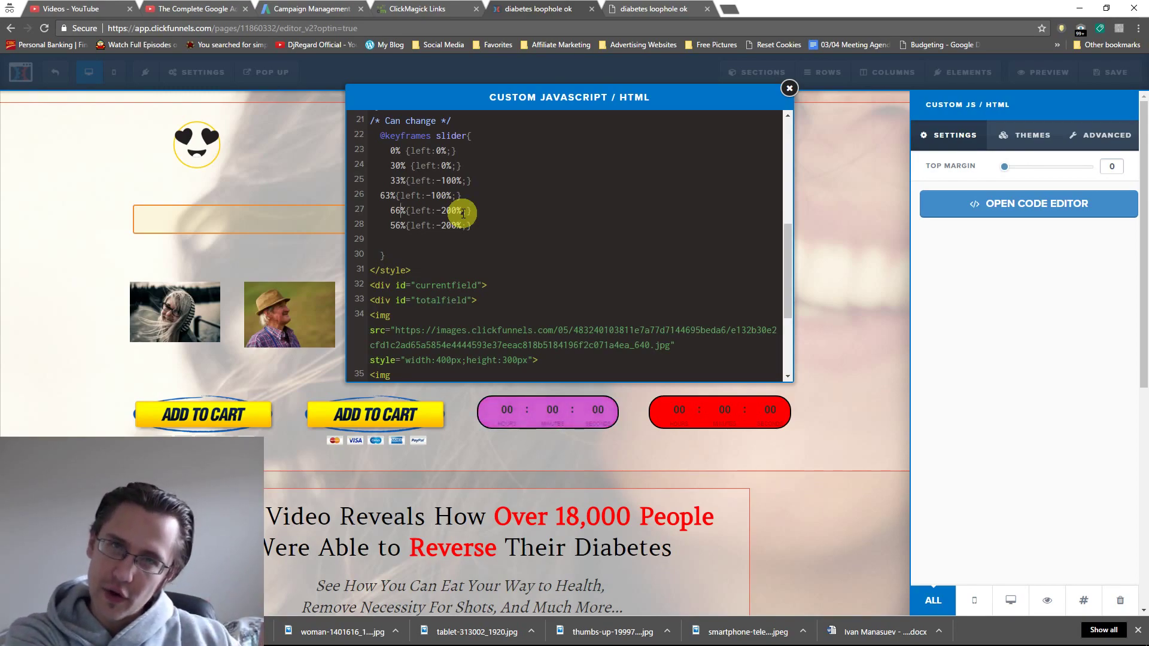
pyautogui.doubleClick(394, 225)
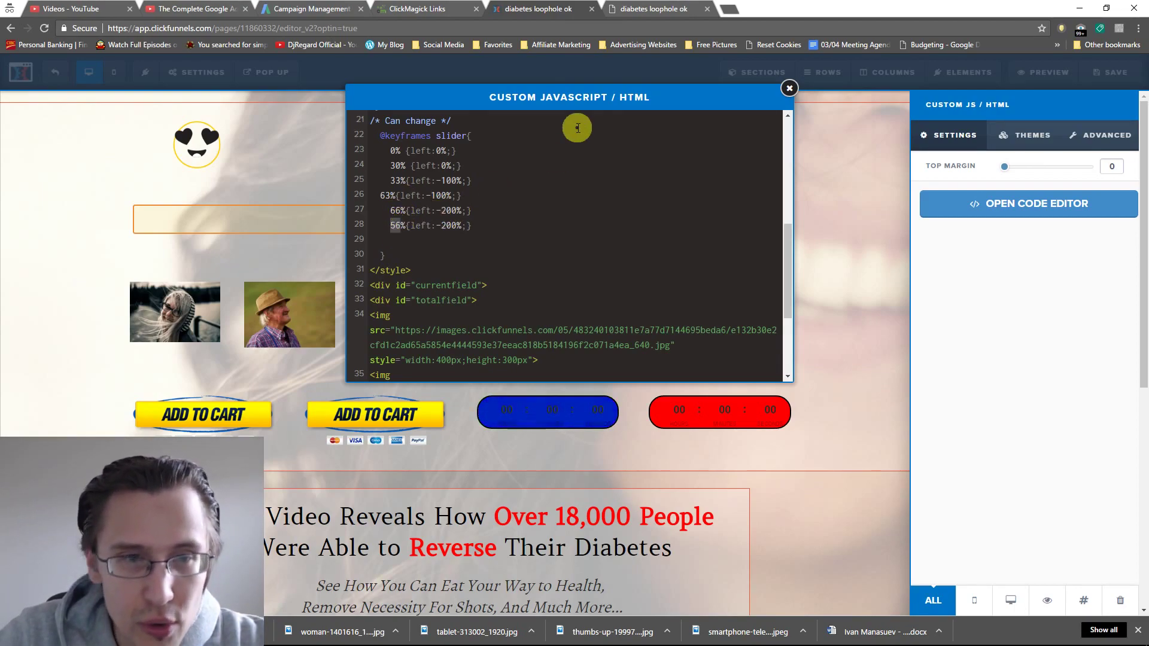
pyautogui.write('96')
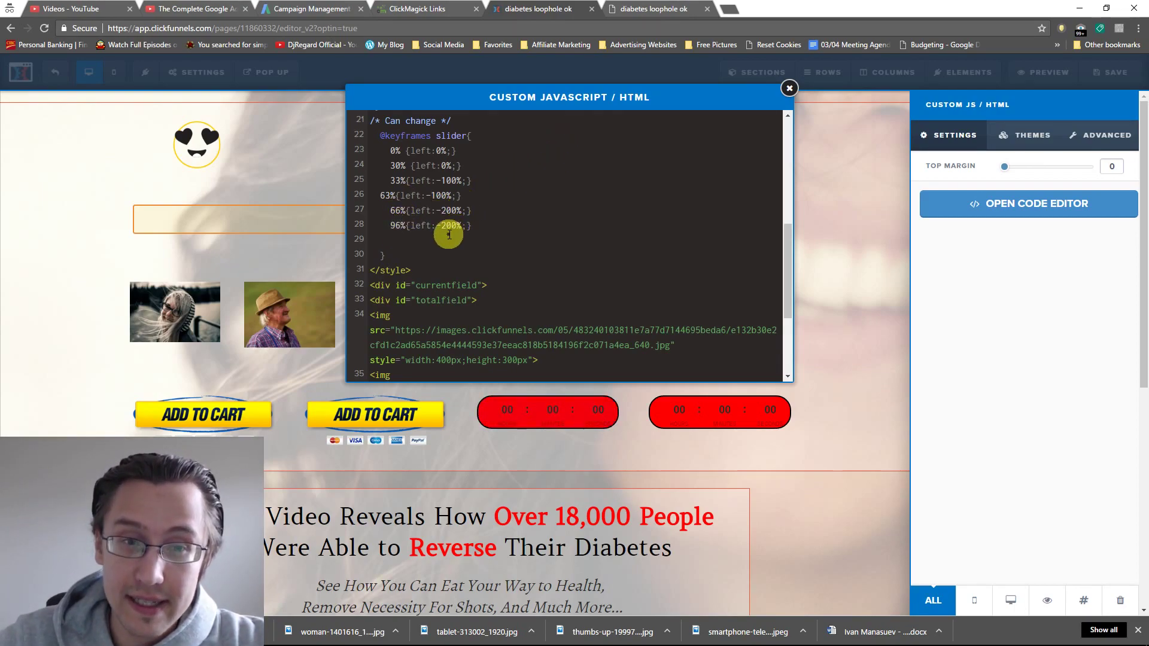
# Step: Add a closing 100%{left:0%;} keyframe after the slider's 96% keyframe, and remove the blank line below it
pyautogui.click(476, 222)
pyautogui.press('Return')
pyautogui.write('1')
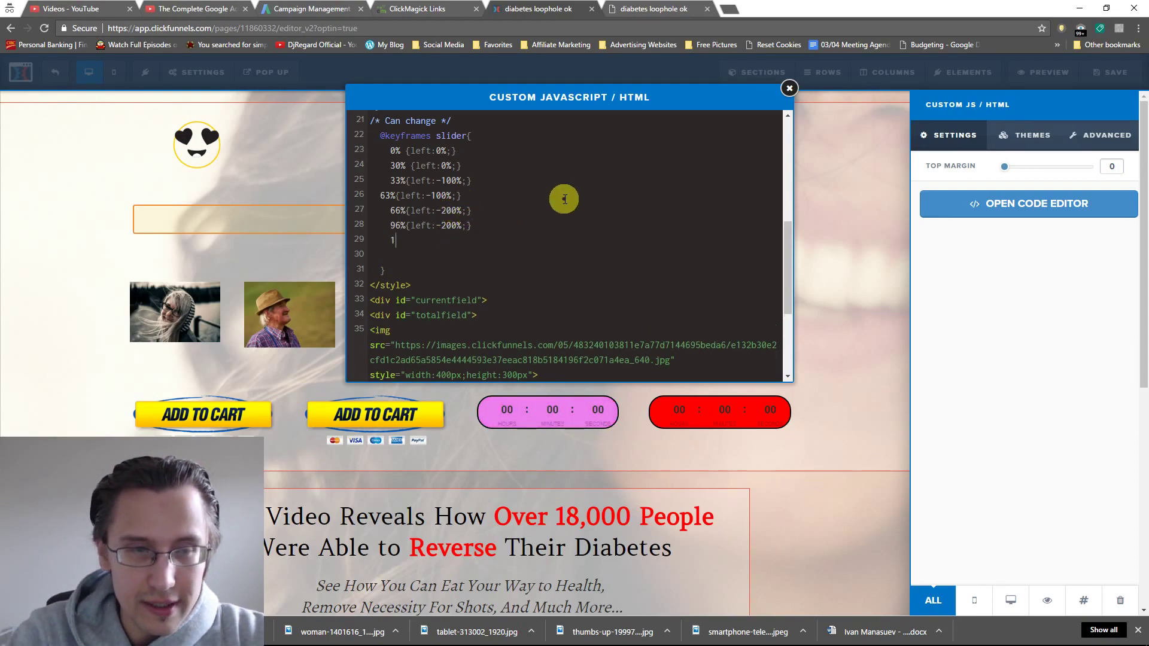
pyautogui.write('00%')
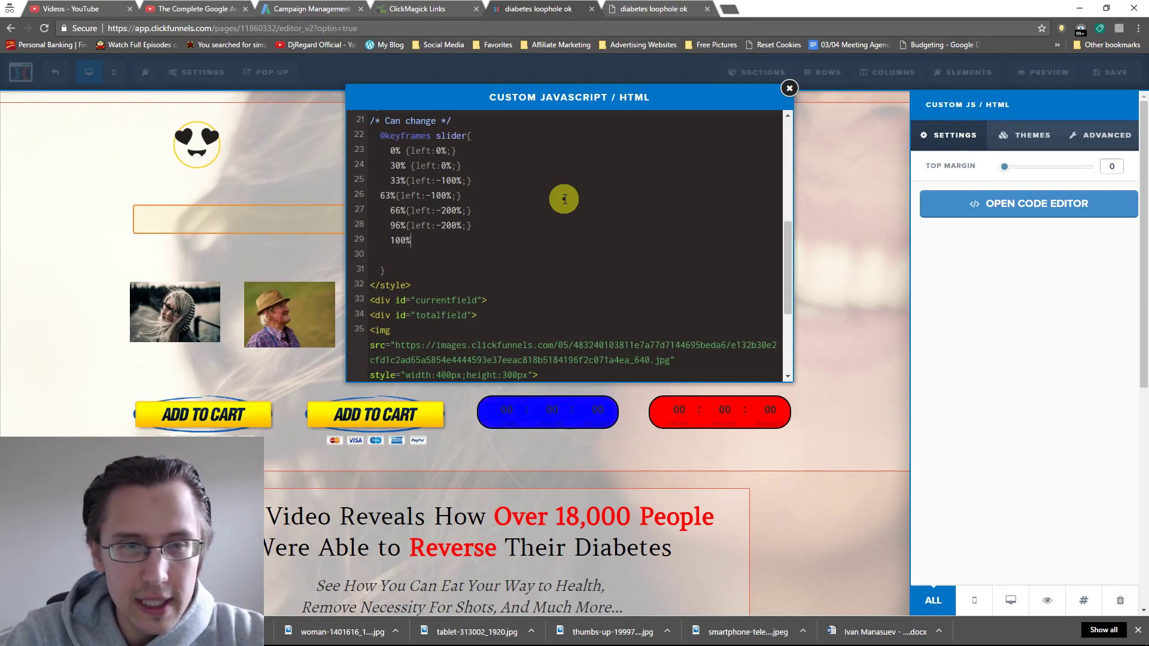
pyautogui.write('{left:0')
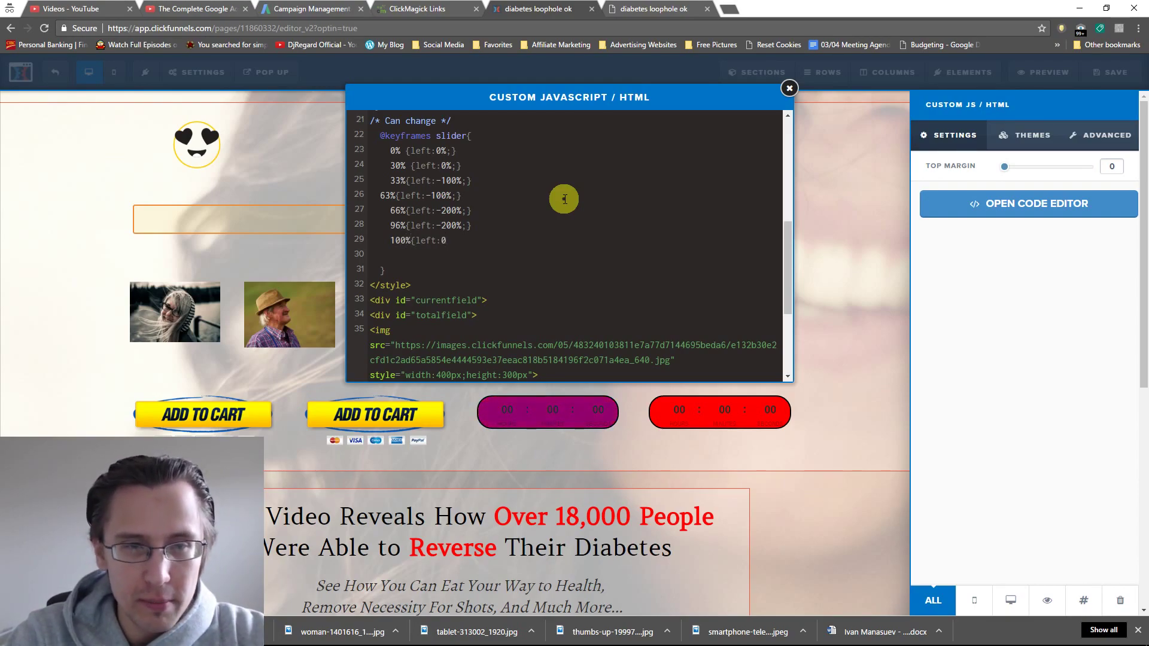
pyautogui.write('%;}')
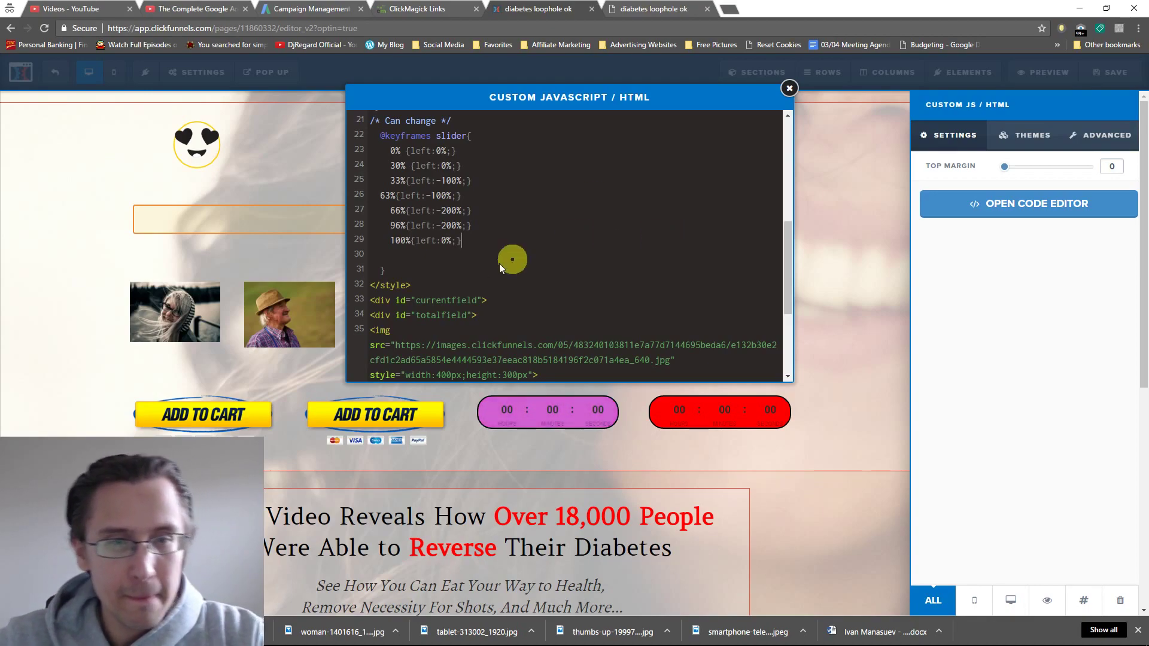
pyautogui.click(424, 259)
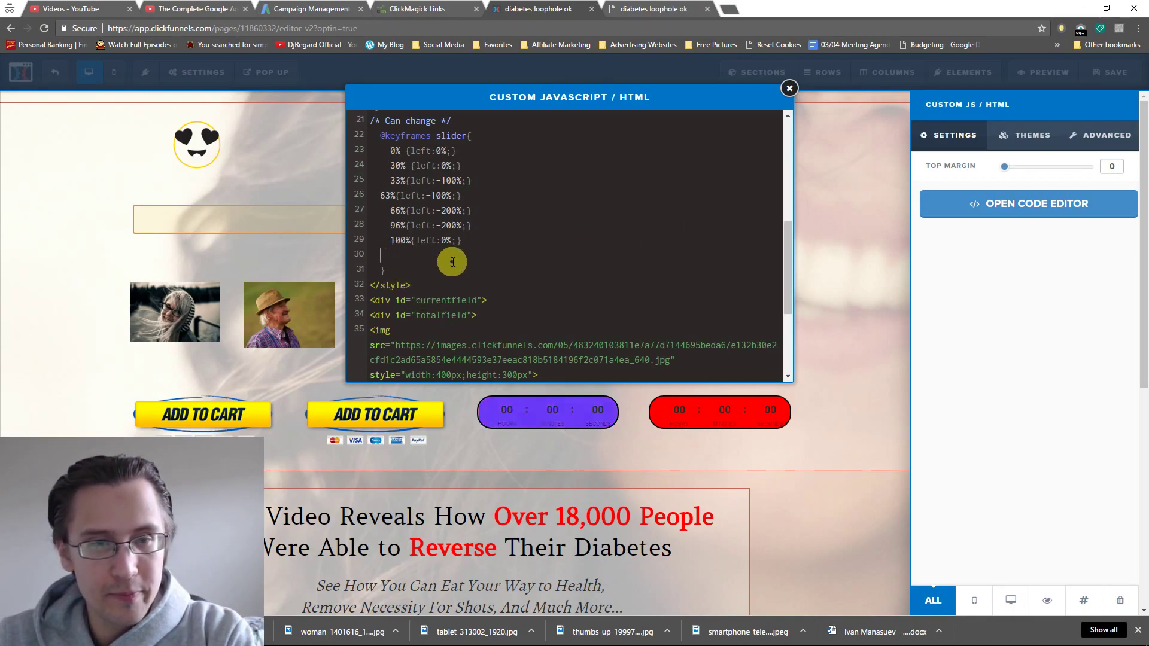
pyautogui.press('BackSpace')
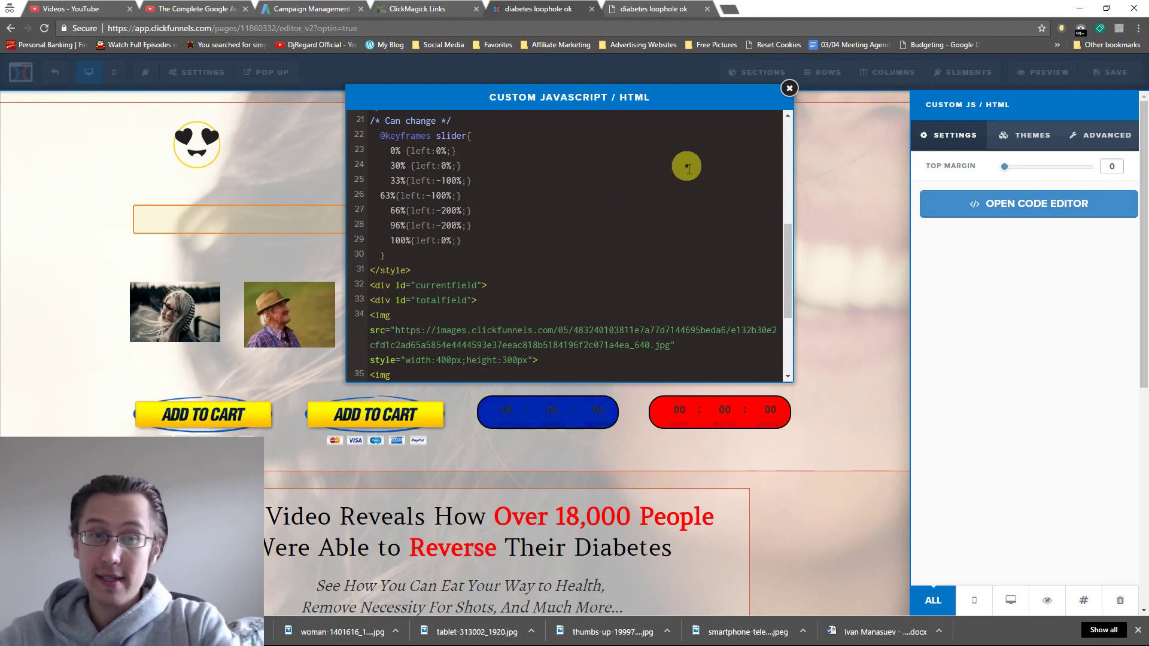
# Step: Close the code editor, save the page, and preview the three-image slideshow before returning to the page editor
pyautogui.click(787, 90)
pyautogui.click(1095, 82)
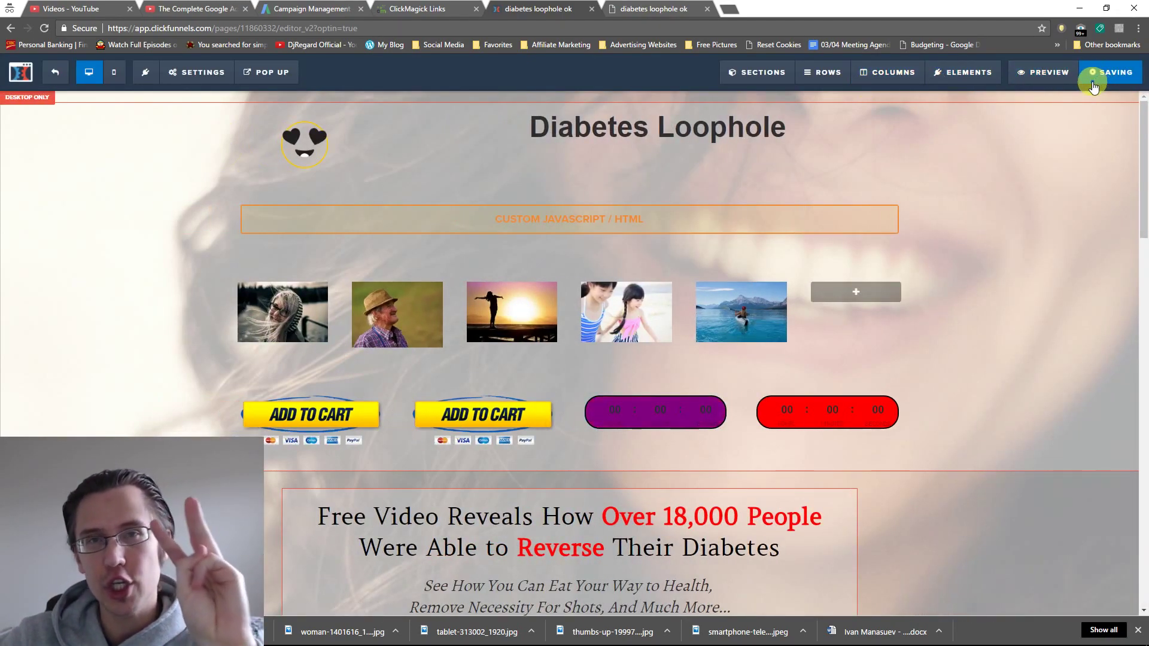
pyautogui.click(1039, 85)
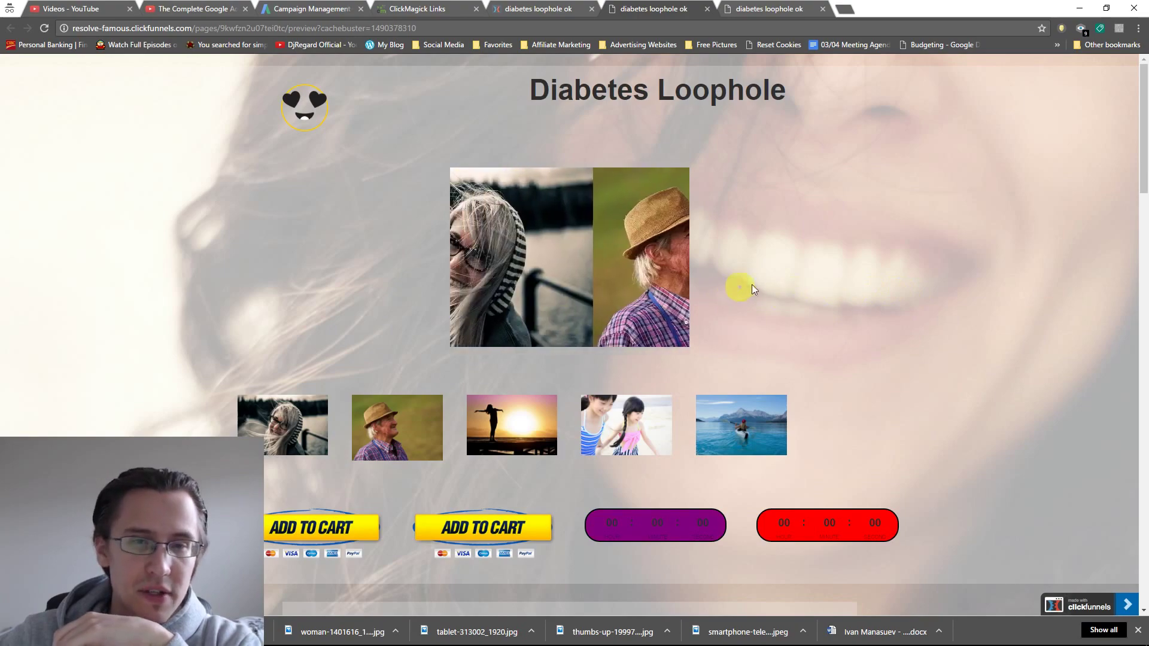
pyautogui.click(707, 9)
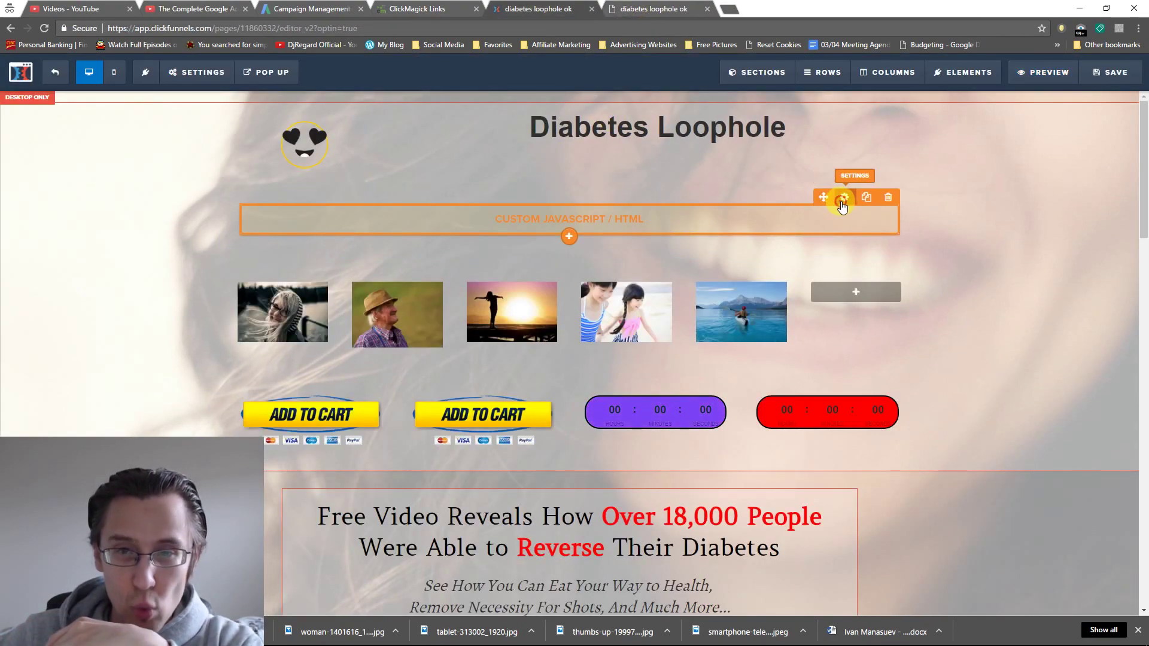
# Step: Reopen the custom HTML code, review the slider keyframes, the currentfield width and the image tags, and close the code editor
pyautogui.click(844, 198)
pyautogui.click(990, 204)
pyautogui.scroll(-3, 526, 200)
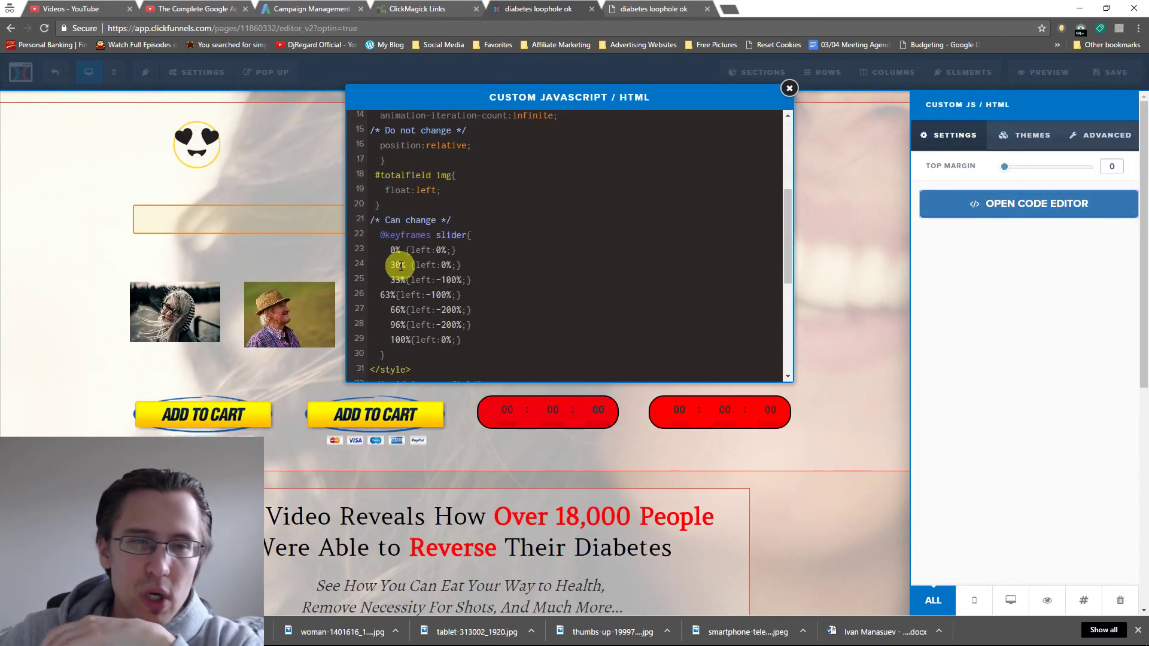
pyautogui.doubleClick(399, 265)
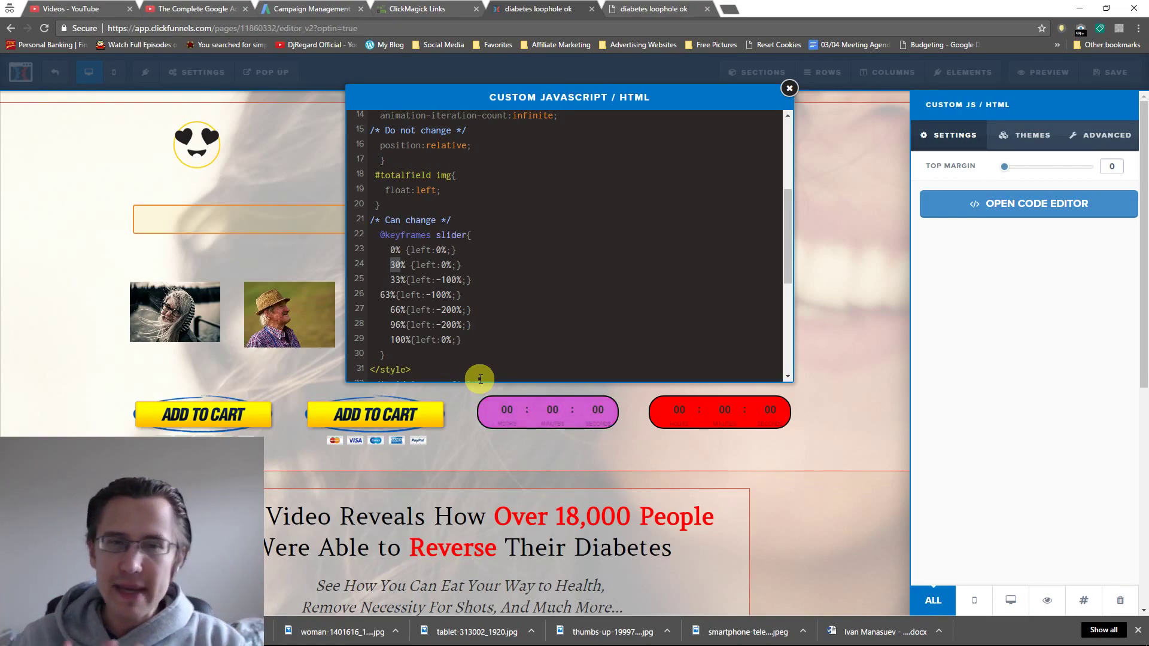
pyautogui.scroll(5, 508, 304)
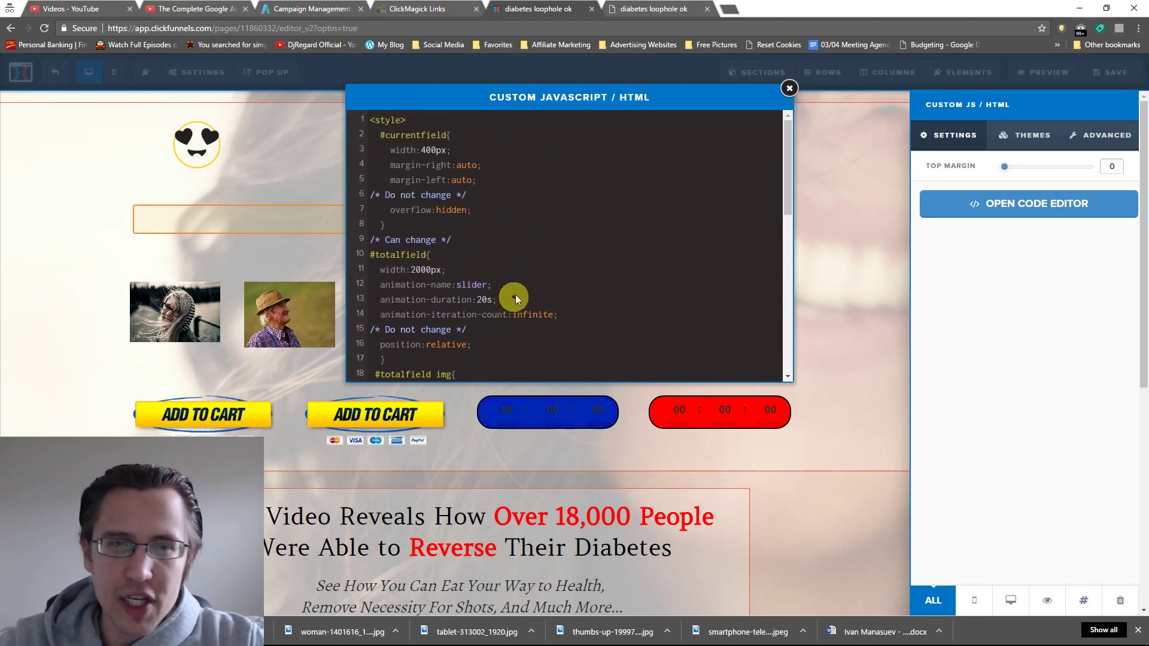
pyautogui.doubleClick(433, 150)
pyautogui.scroll(-8, 526, 285)
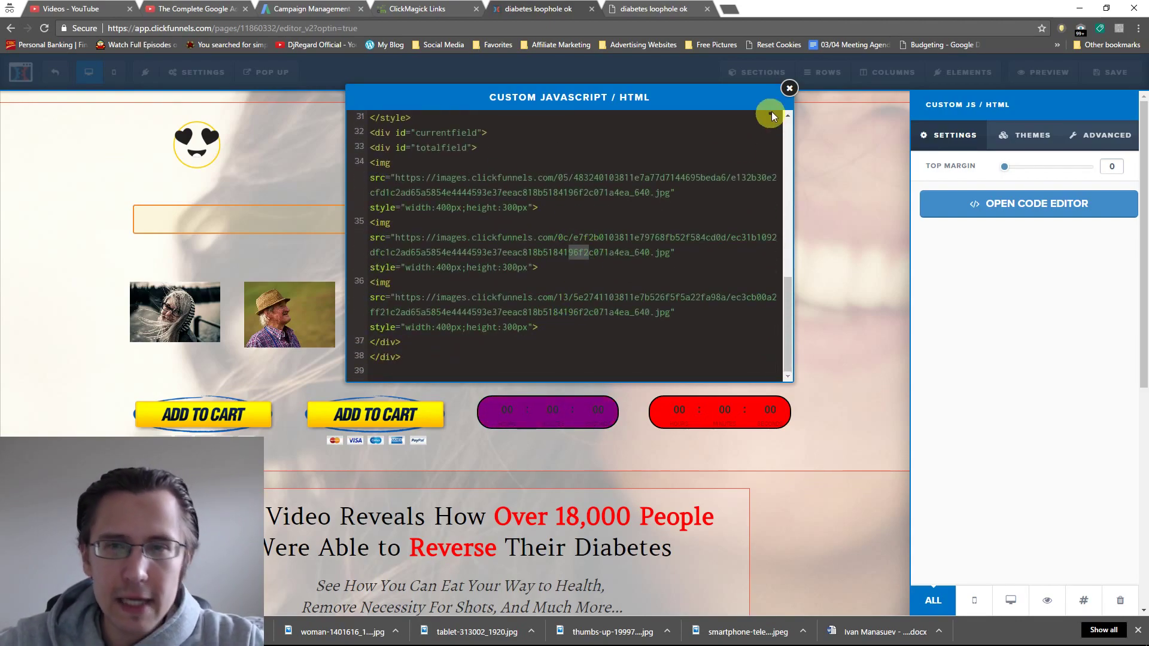
pyautogui.click(789, 88)
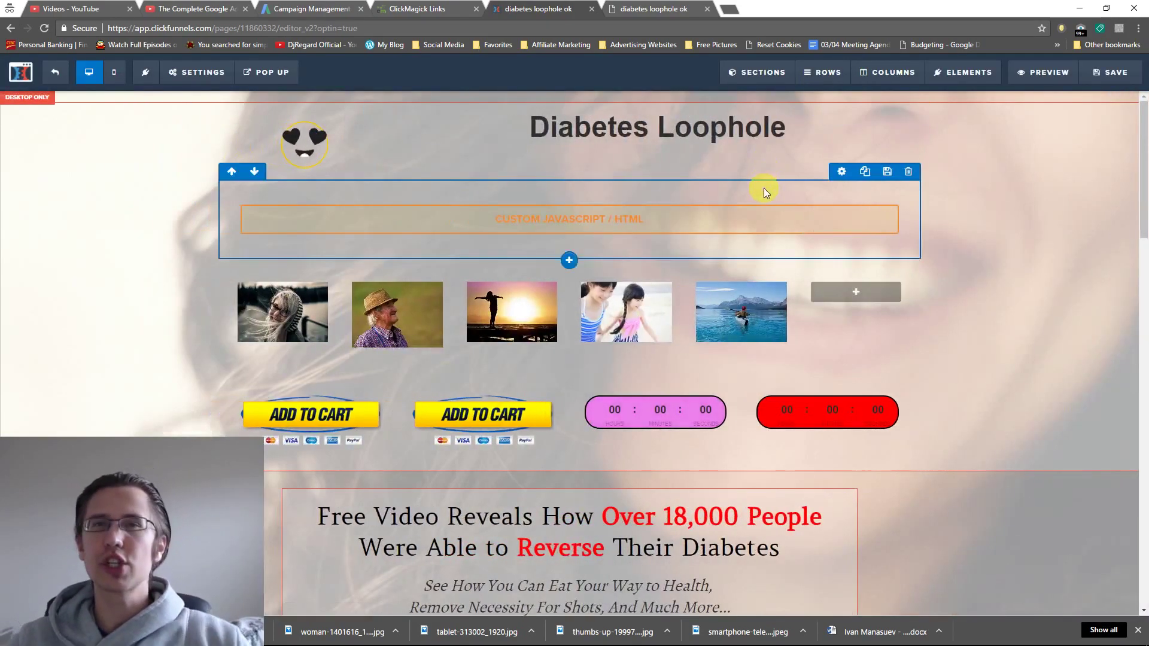